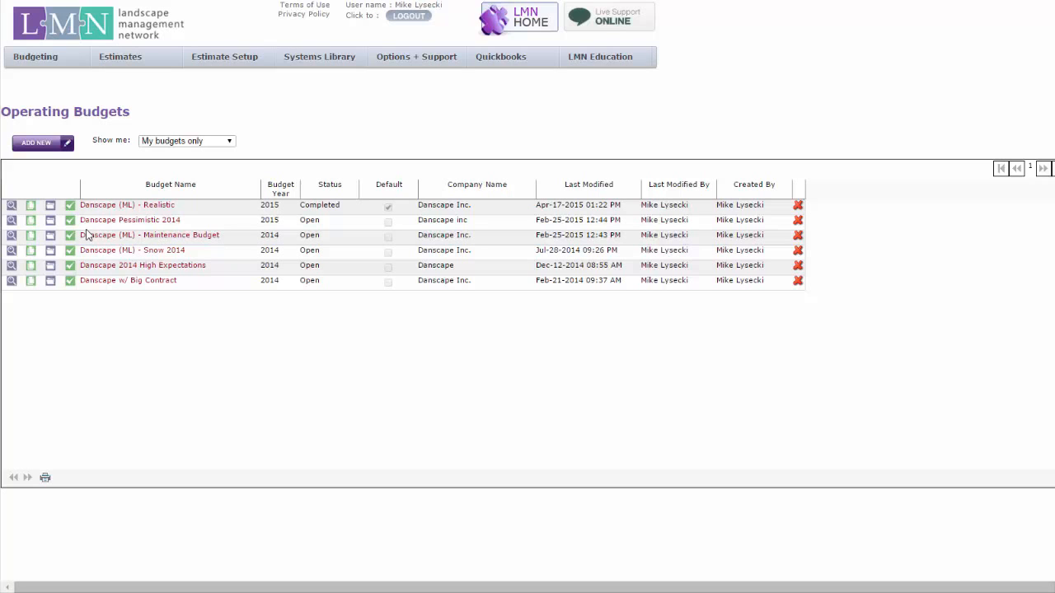
Step: Open the Danscape (ML) - Realistic budget and review its Sales and Field Labor pages
click(138, 205)
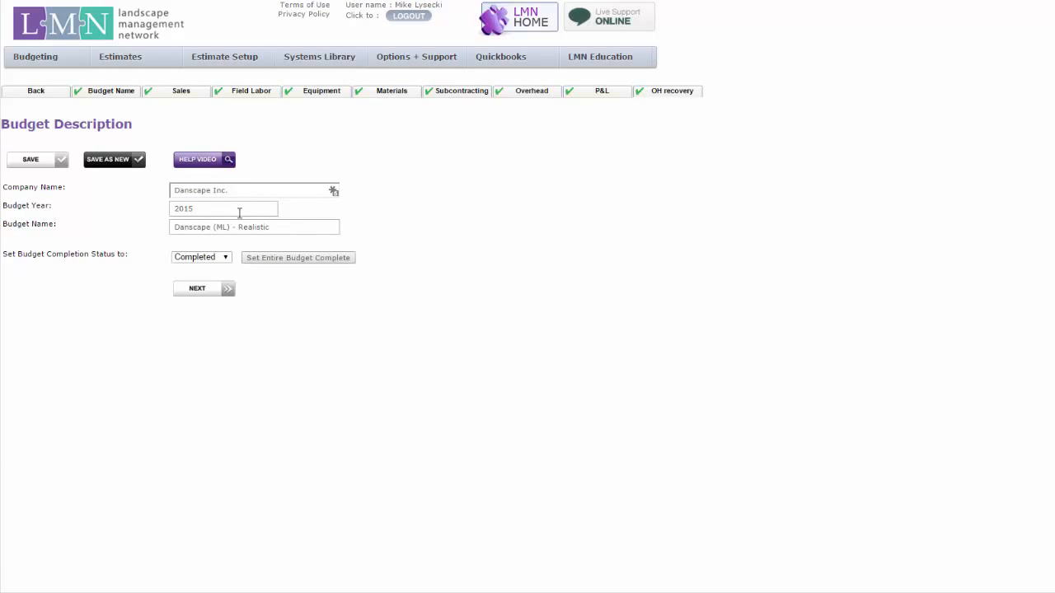
click(184, 91)
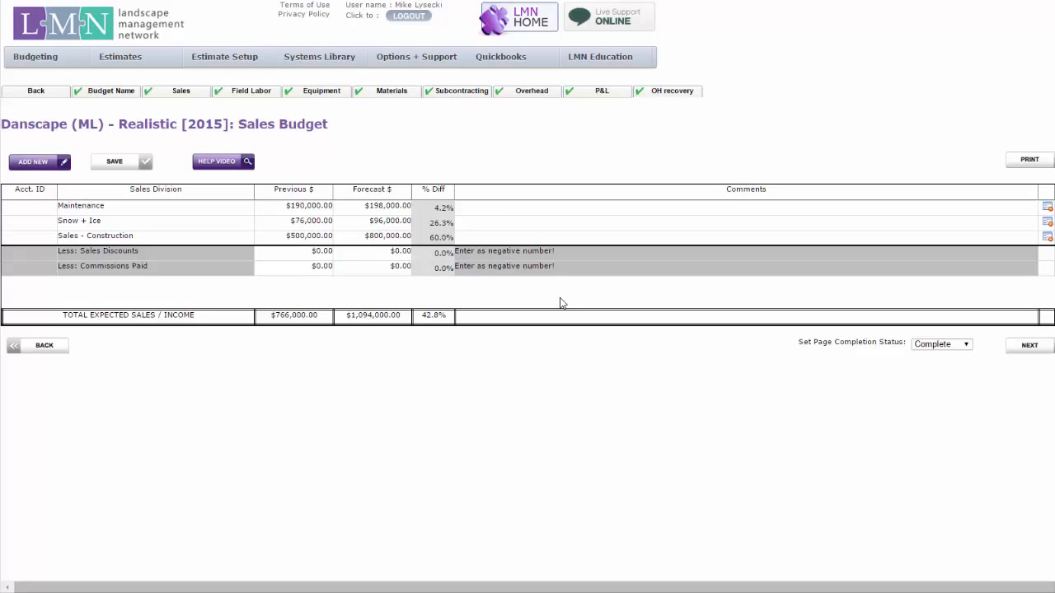
click(244, 92)
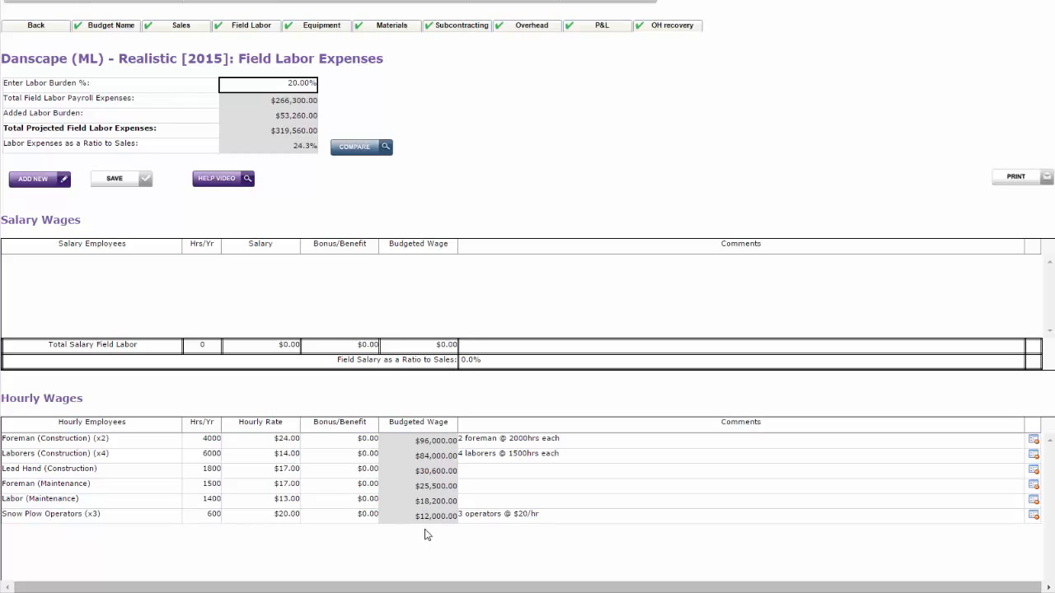
click(291, 148)
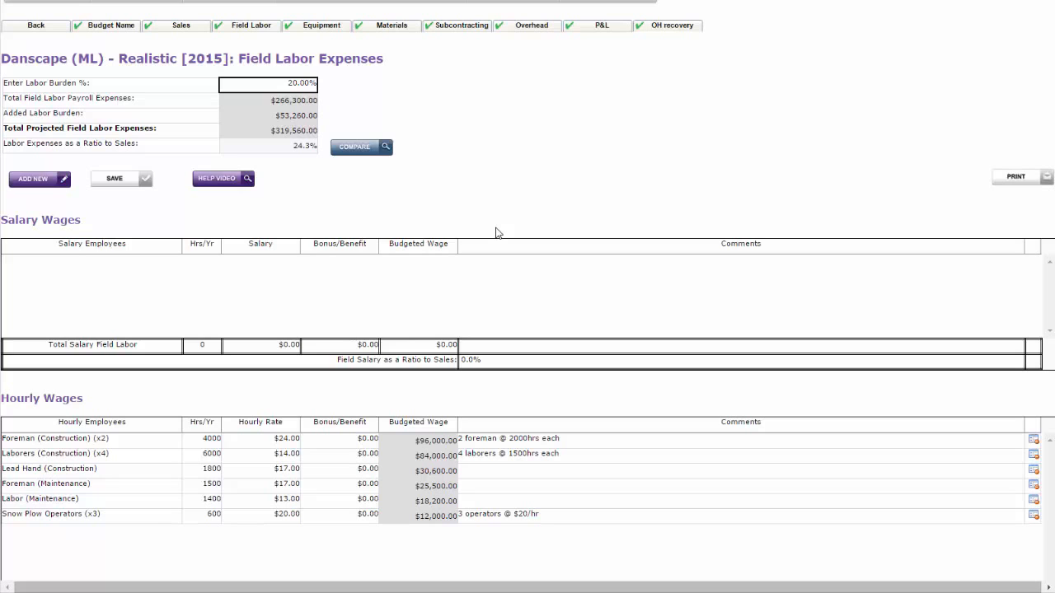
scroll(497, 233, up, 2)
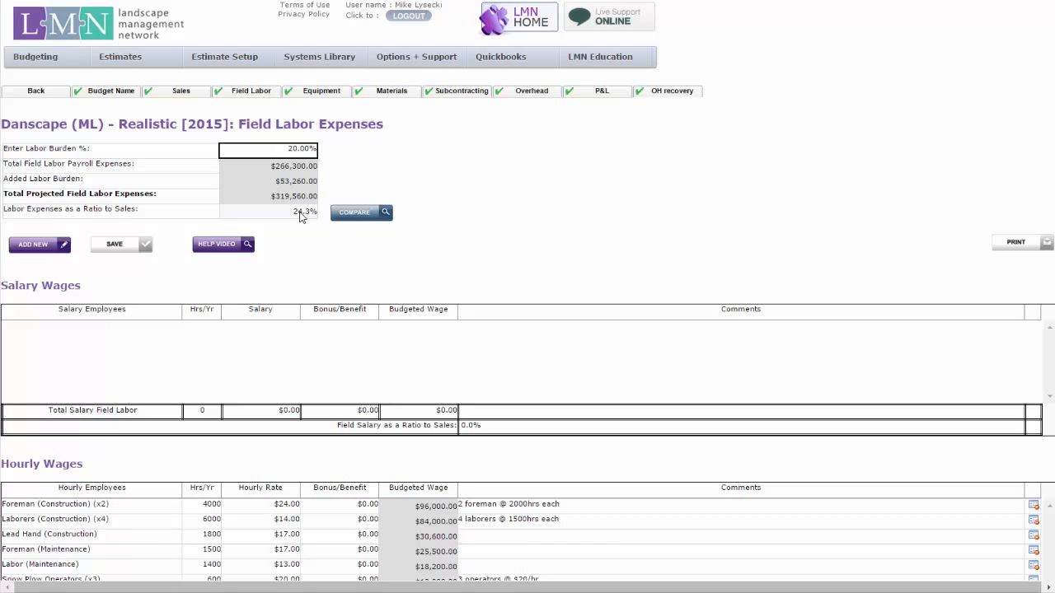
Step: Compare the field labor ratio with industry guidelines for 60% Residential Design Build and 40% Grounds Maintenance, and close the calculator
click(377, 217)
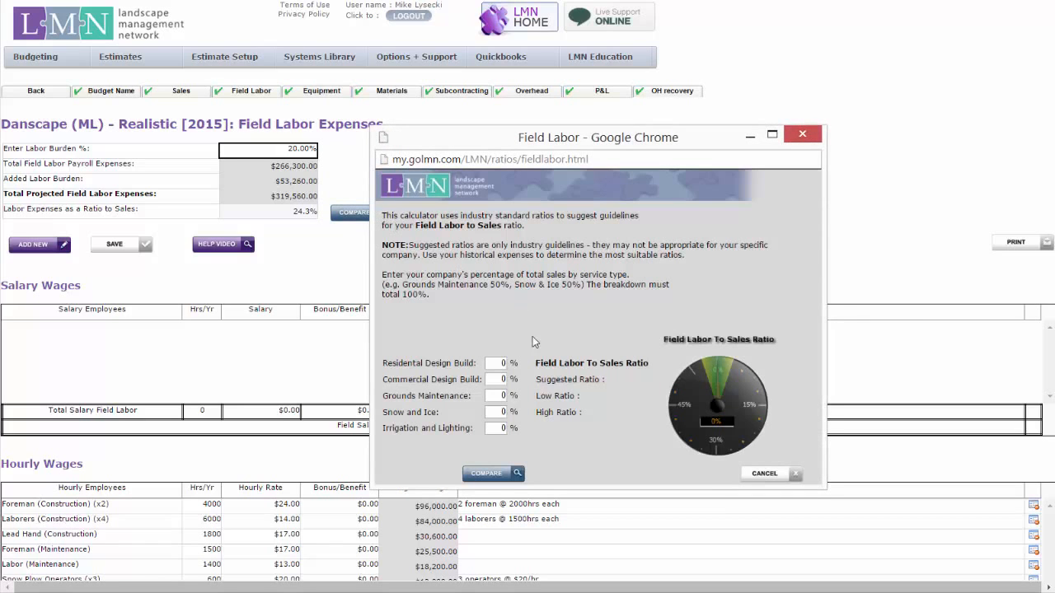
click(497, 363)
text(60)
key(Tab)
key(Tab)
text(40)
drag(486, 363, 507, 356)
drag(491, 399, 516, 396)
click(502, 475)
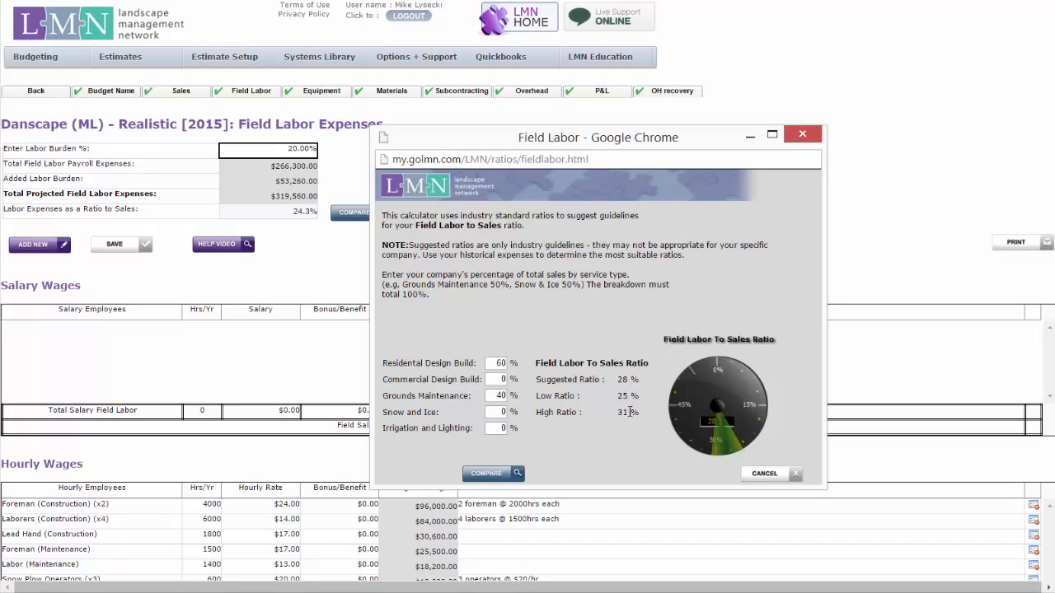
click(763, 473)
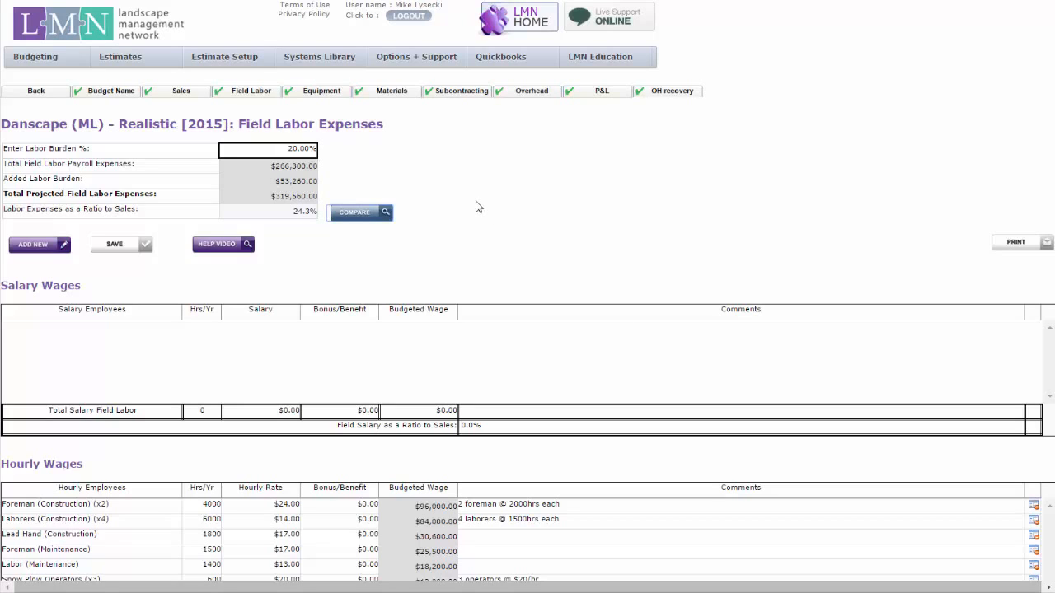
Step: Review the Equipment Expenses page and the Skid Steer's owner ROI calculation, including cost, years of use, end value and rate of return
click(326, 93)
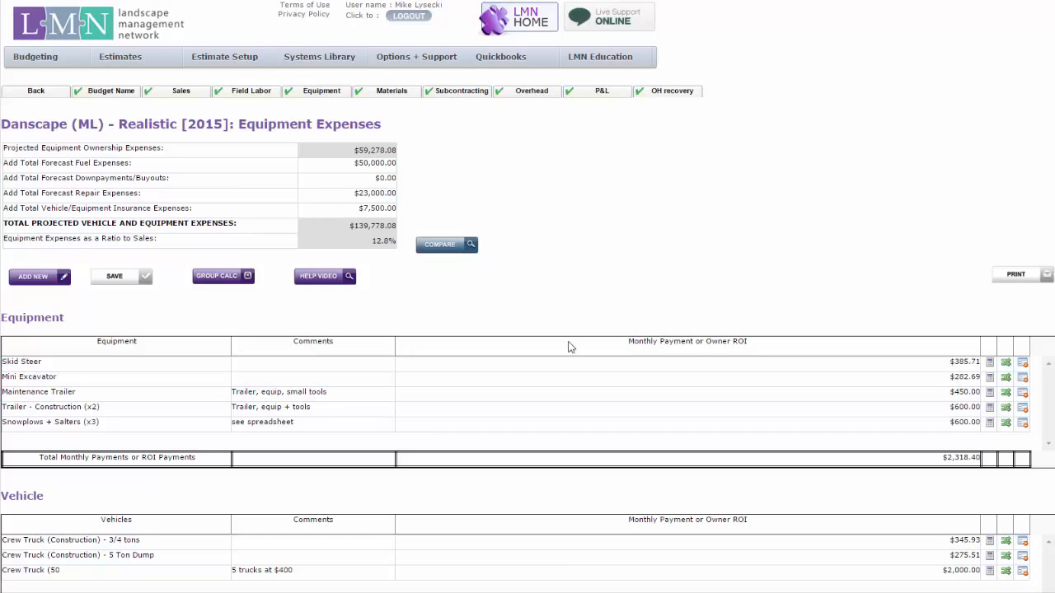
scroll(621, 262, down, 1)
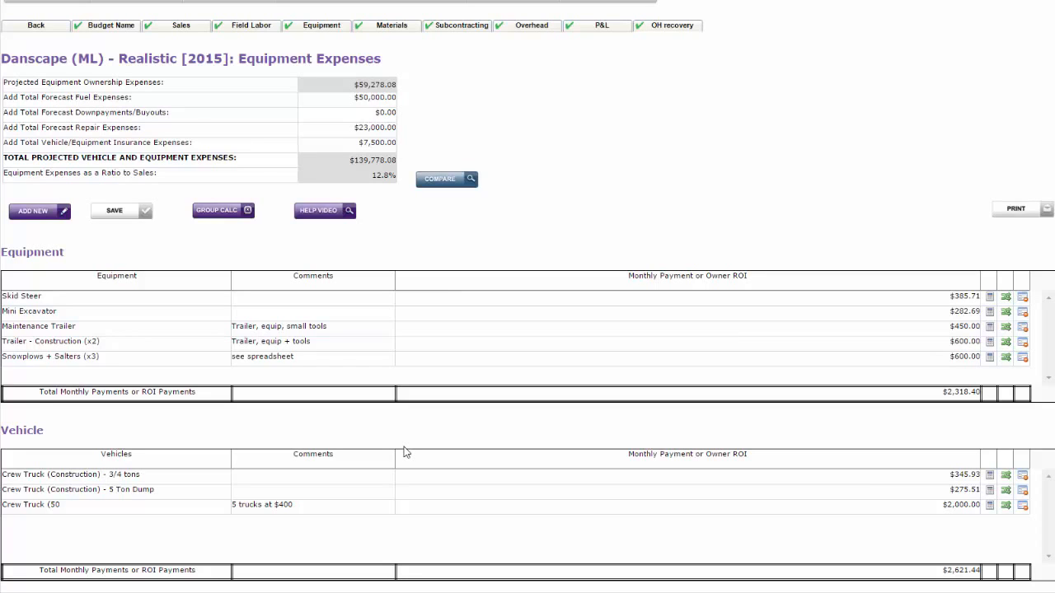
click(989, 298)
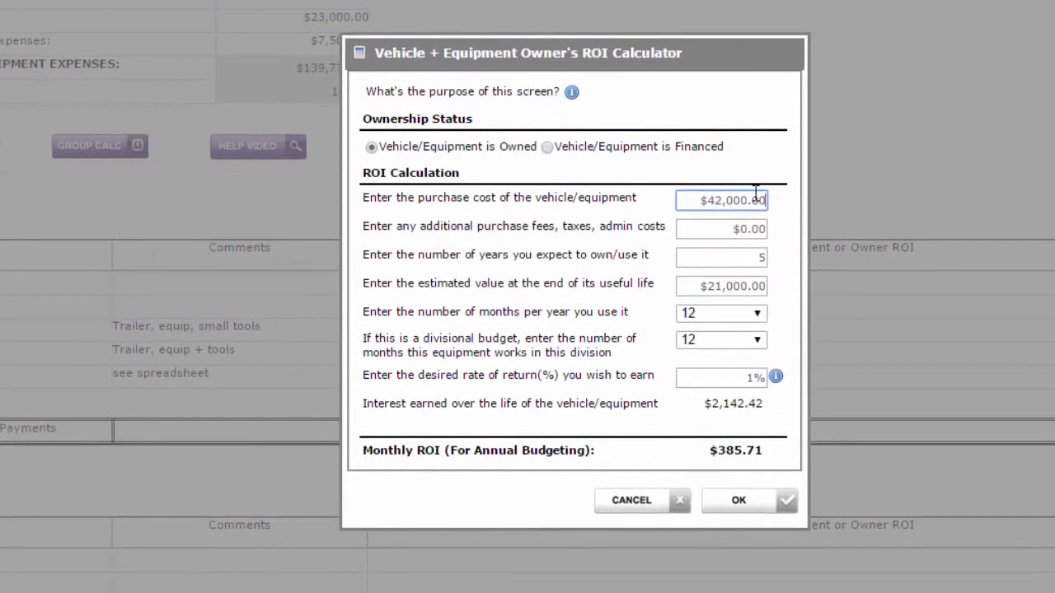
click(713, 198)
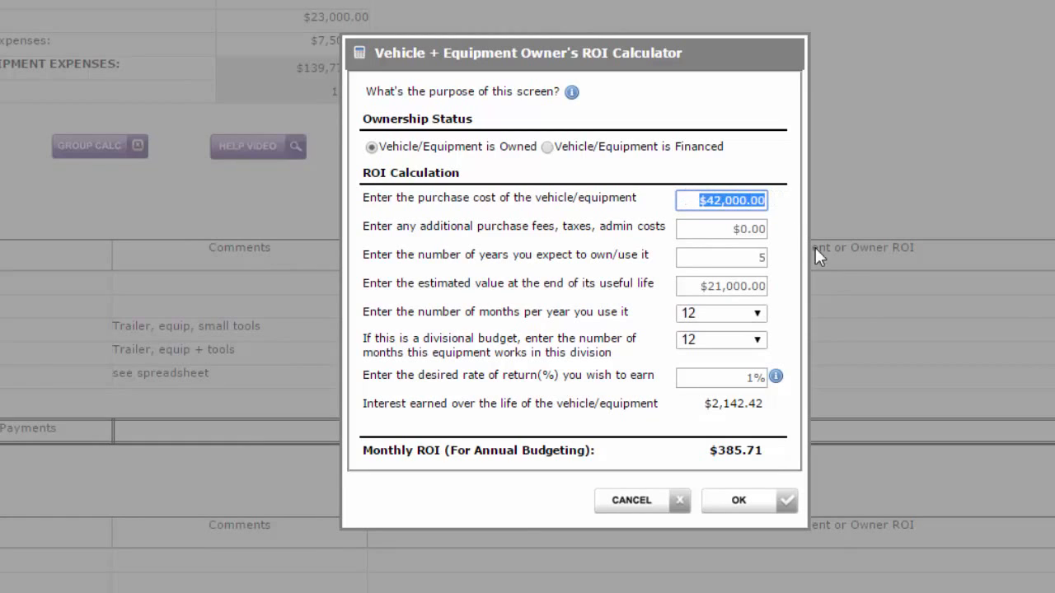
click(748, 258)
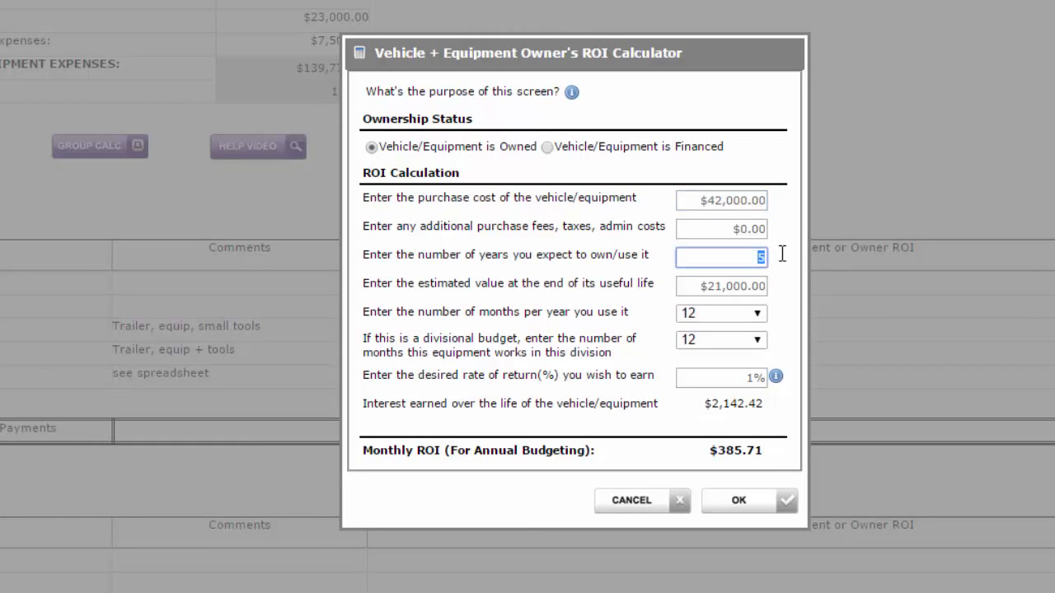
click(689, 287)
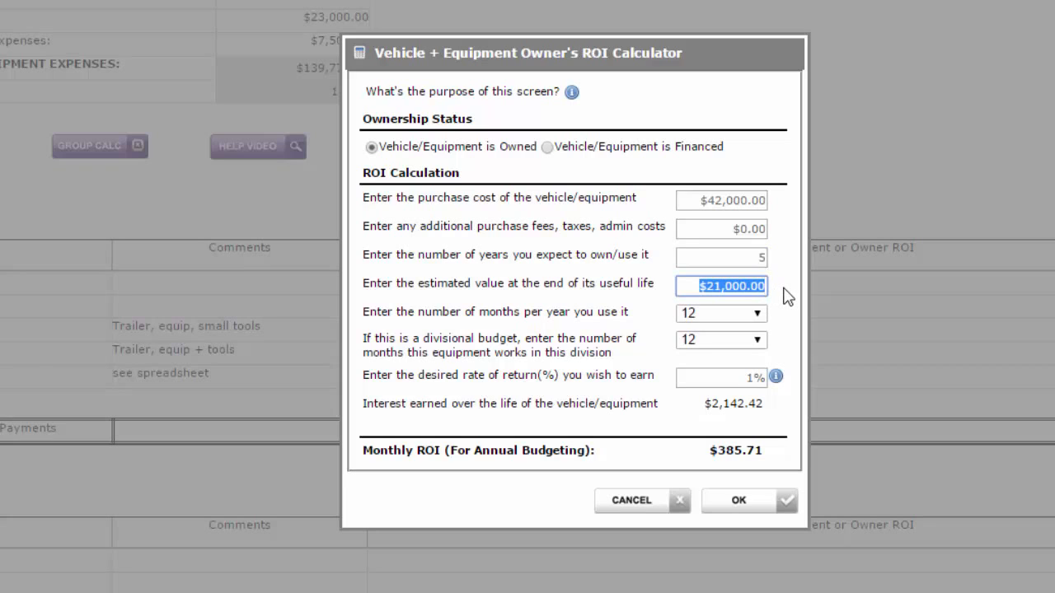
click(736, 378)
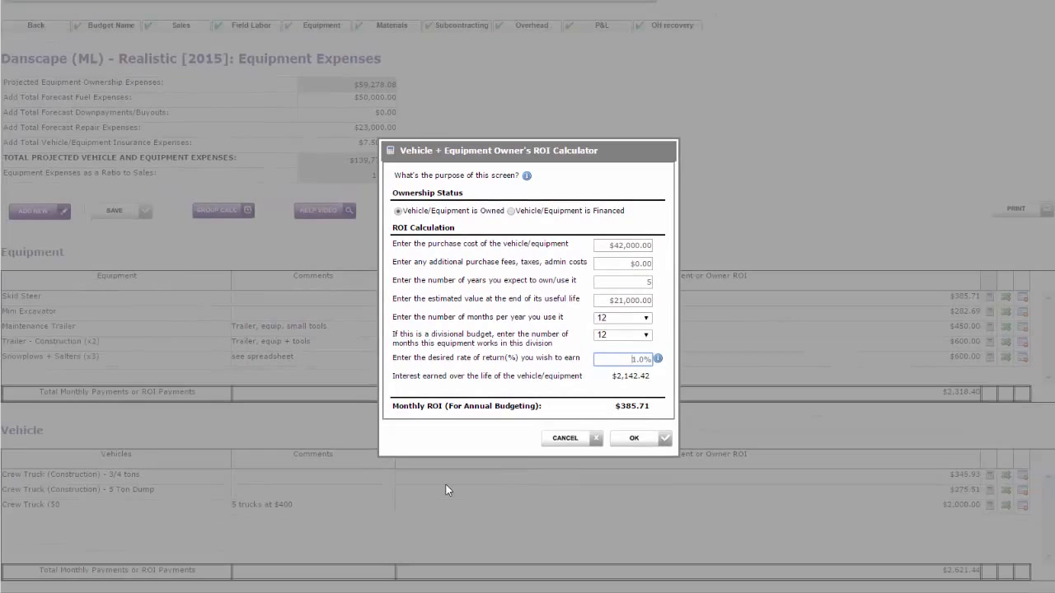
click(656, 439)
Step: On the Material Expenses page, look up the suggested materials-to-sales ratio for 100% Residential Design Build
click(383, 24)
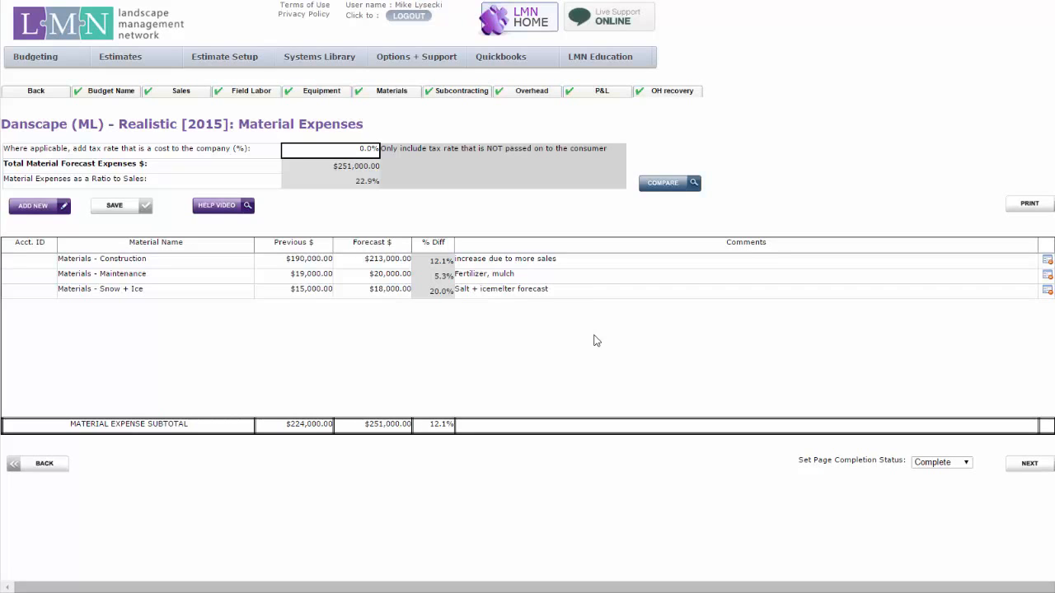
click(671, 182)
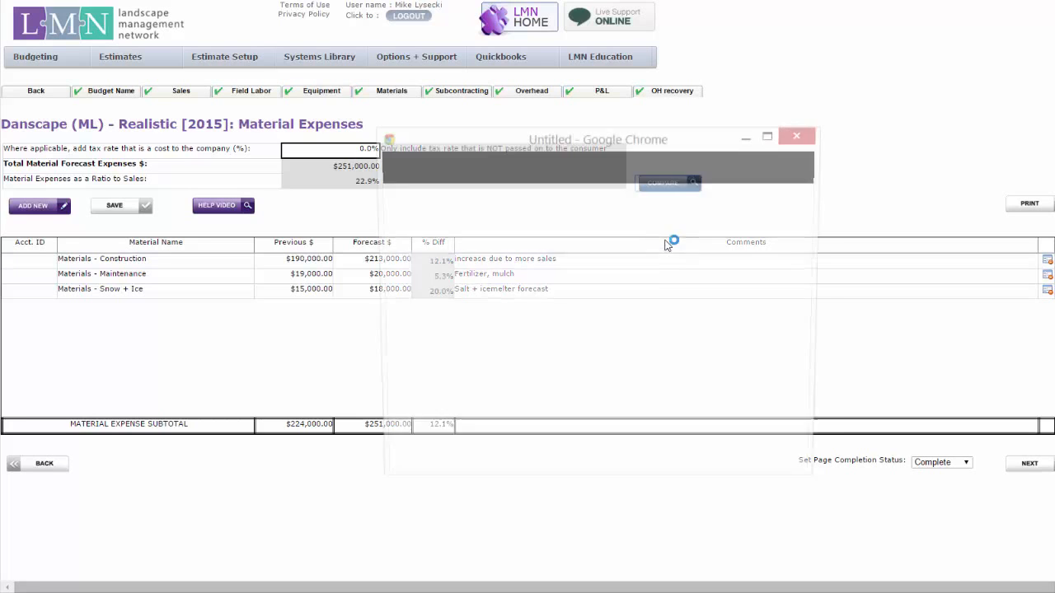
double_click(511, 350)
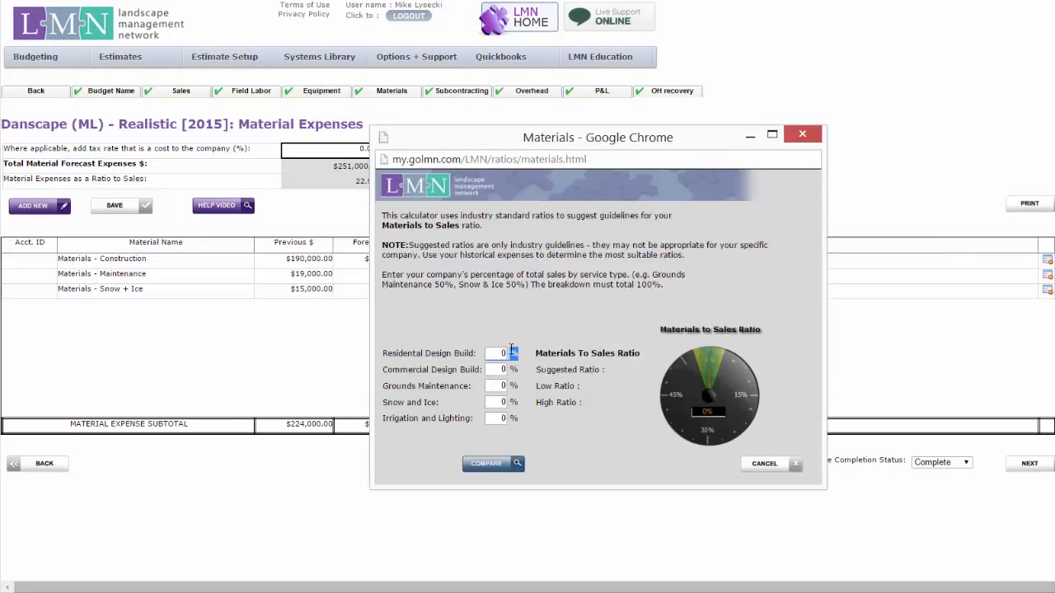
click(501, 353)
text(100)
click(489, 467)
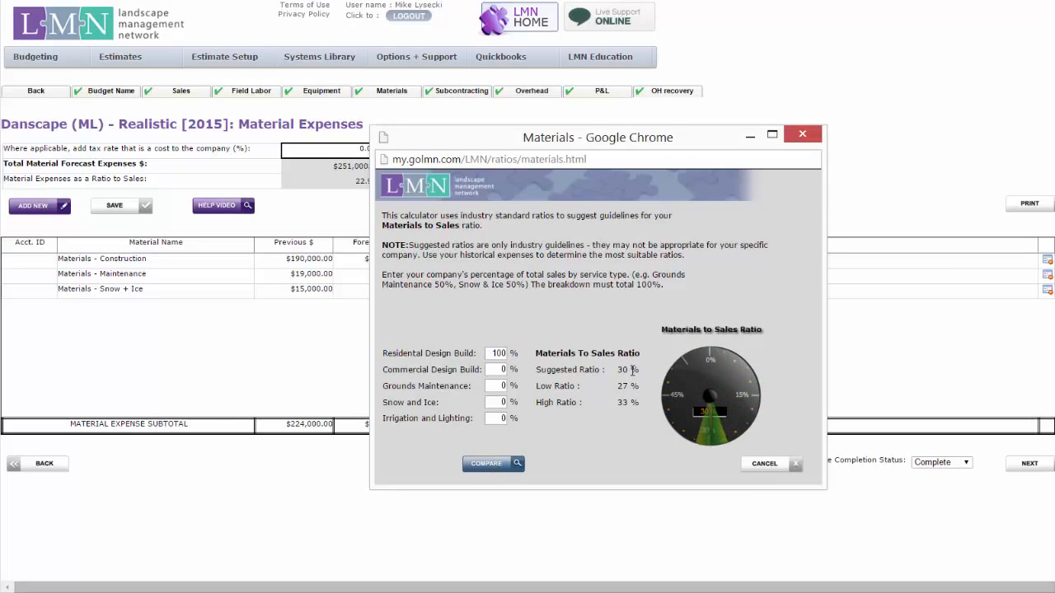
Step: Look up the suggested materials ratio for 100% Grounds Maintenance, with Residential Design Build cleared to 0%
click(492, 353)
drag(522, 354, 530, 359)
key(BackSpace)
click(492, 386)
text(100)
click(486, 464)
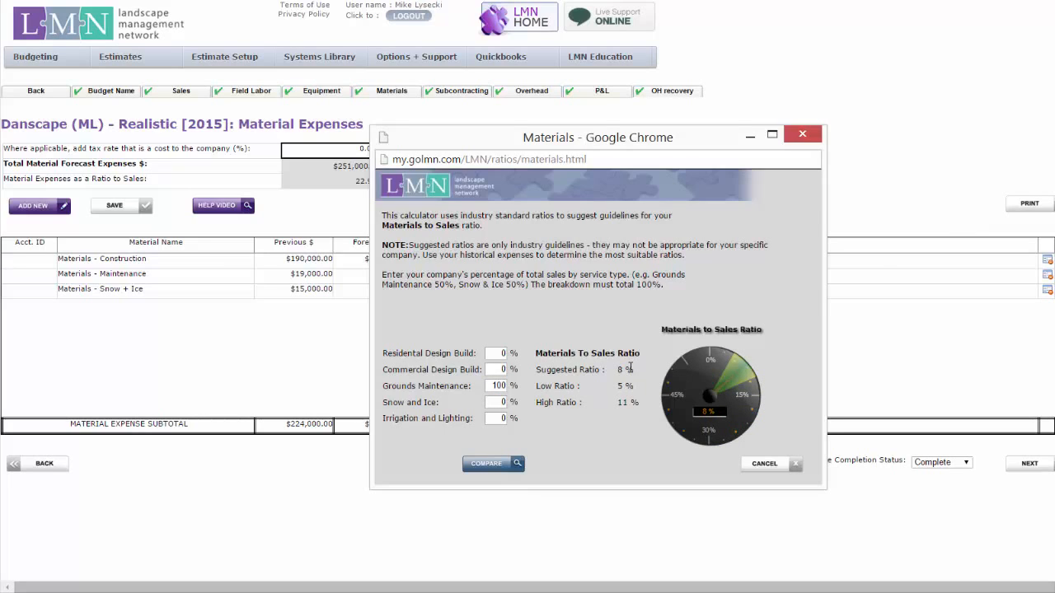
Step: Look up the suggested materials ratio for 60% Residential Design Build and 40% Grounds Maintenance, and close the calculator
double_click(503, 385)
text(40)
click(499, 353)
text(60)
click(505, 468)
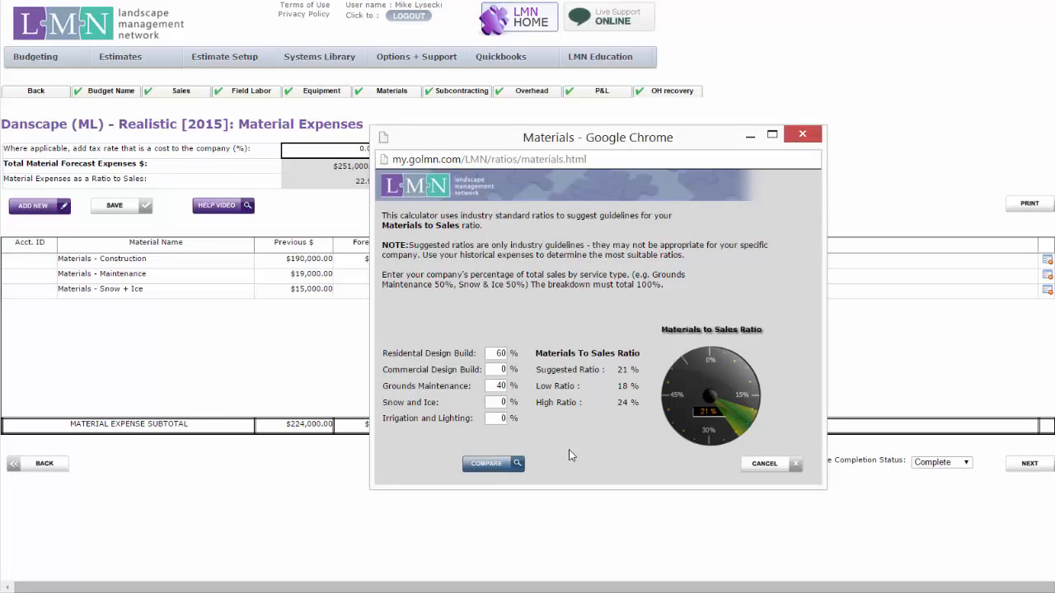
click(789, 466)
Step: Review the Subcontracting Expenses page and the full expense and wage lists on the Overhead Expenses page
mouse_move(501, 56)
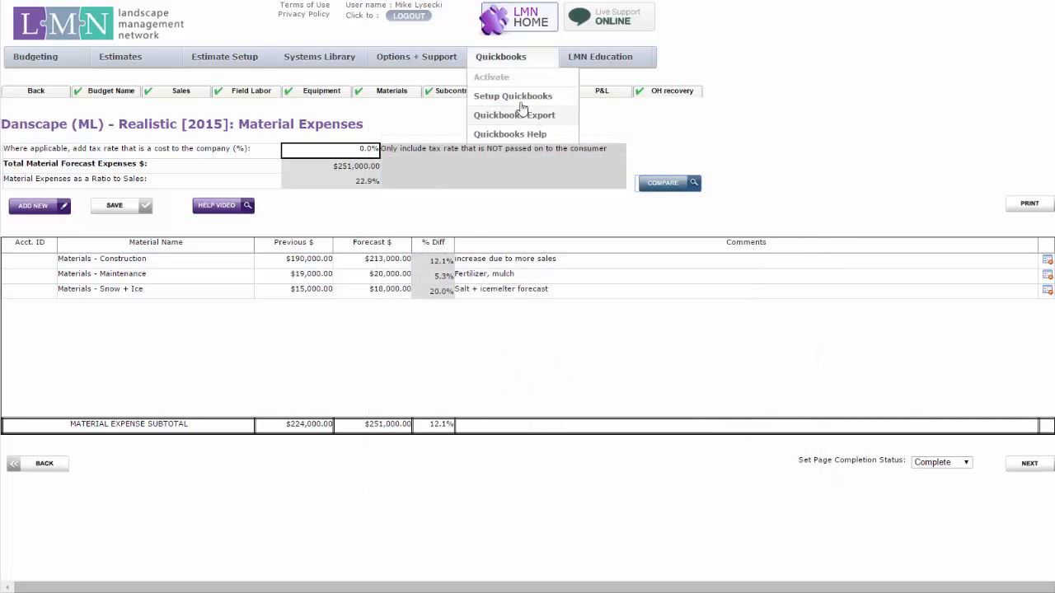
click(519, 96)
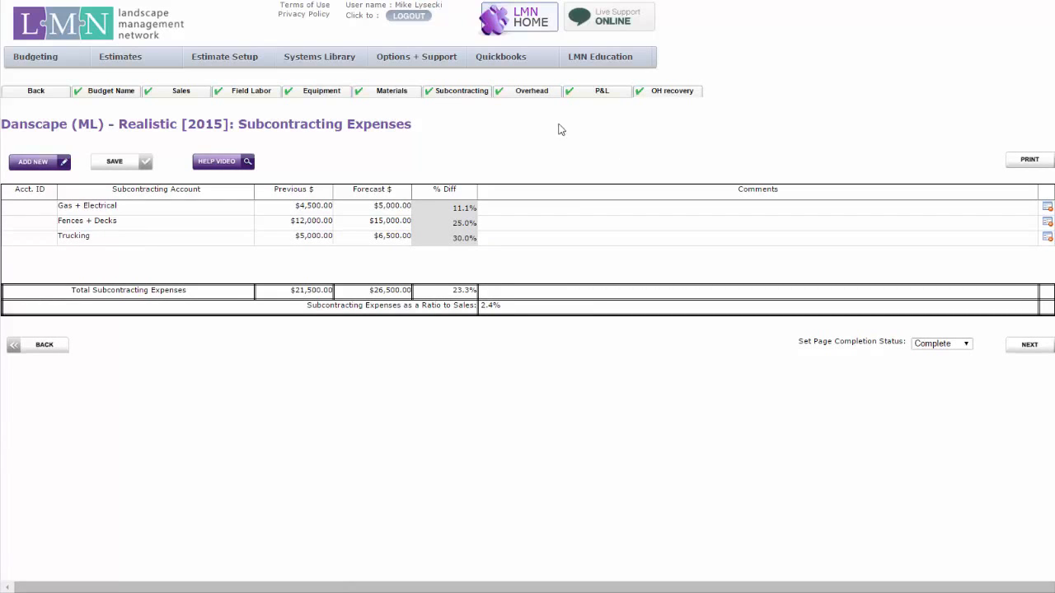
click(532, 91)
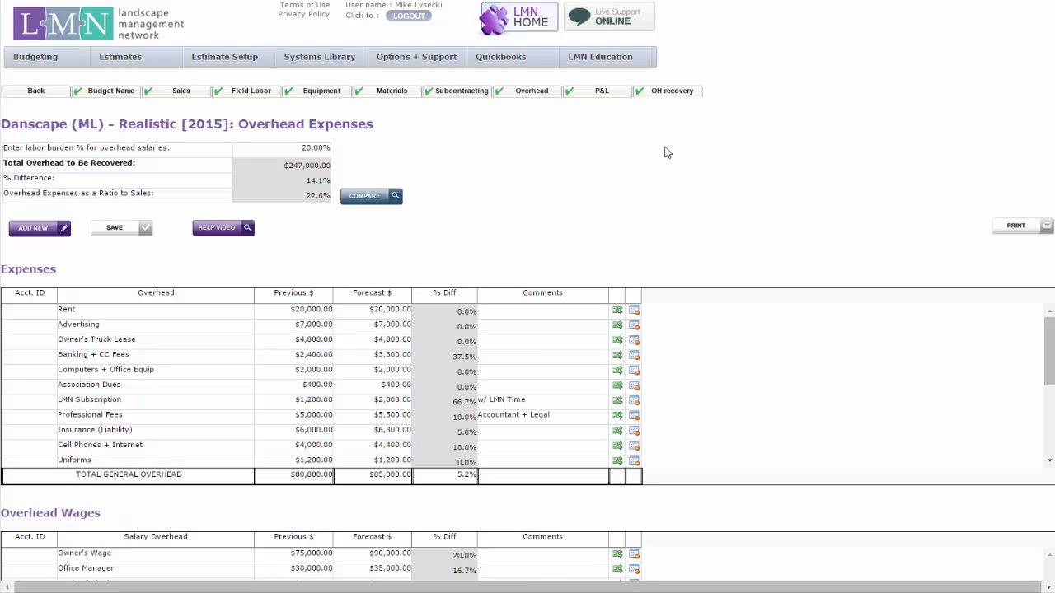
scroll(763, 170, down, 2)
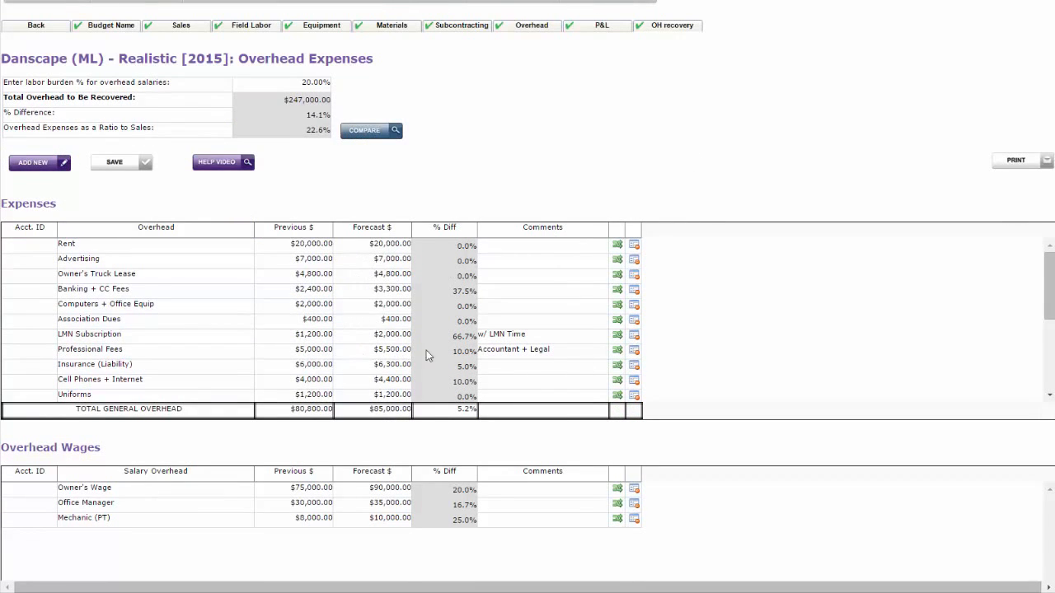
drag(1045, 278, 1047, 368)
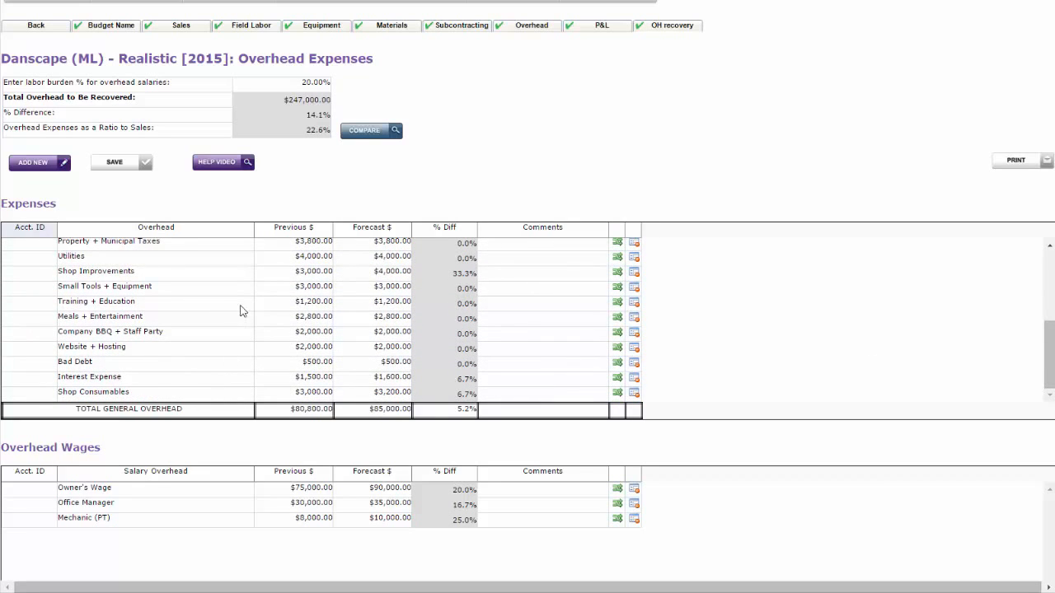
scroll(242, 313, up, 1)
scroll(242, 313, up, 5)
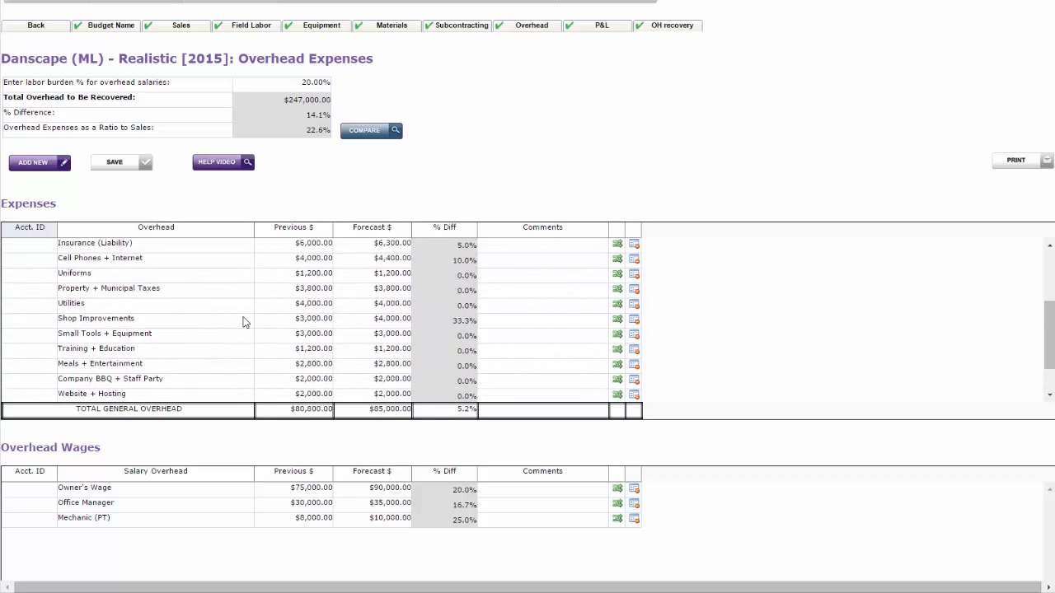
scroll(243, 326, up, 8)
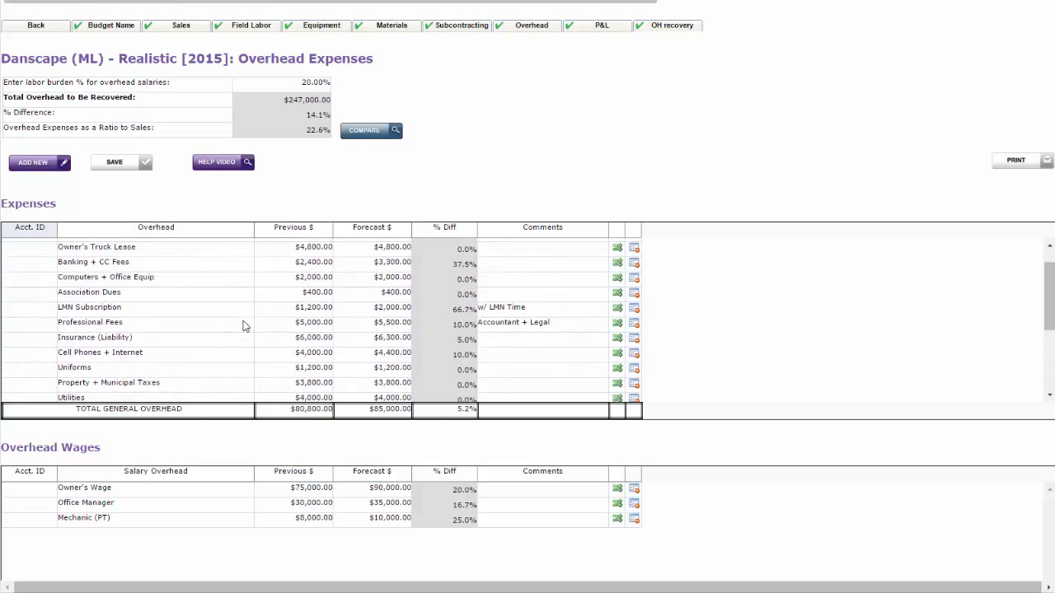
scroll(579, 193, down, 1)
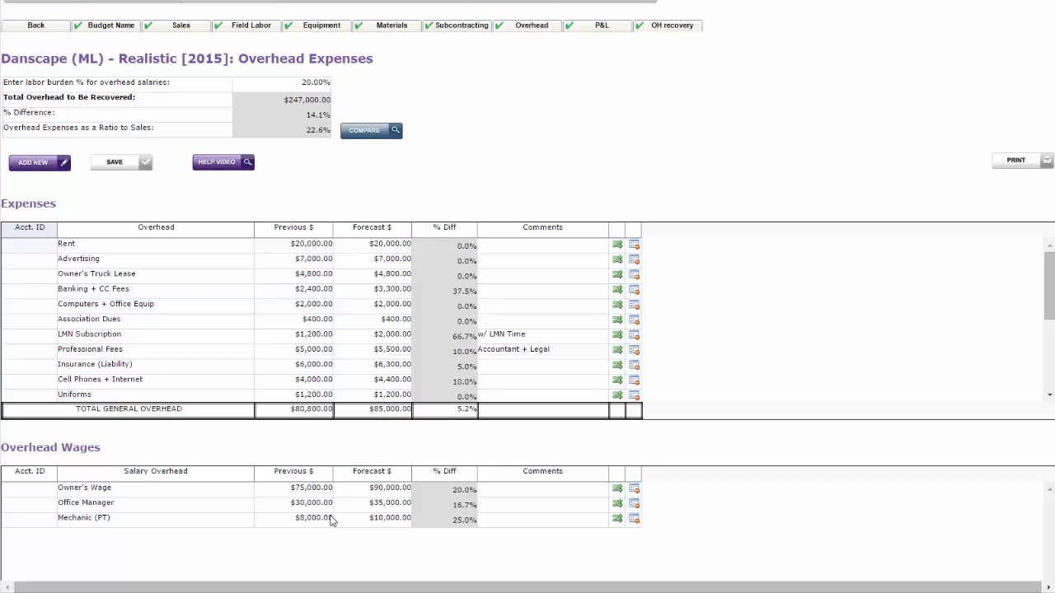
Step: Review the Forecast Profit/Loss Statement from the income accounts down to the net profit percentage
click(604, 27)
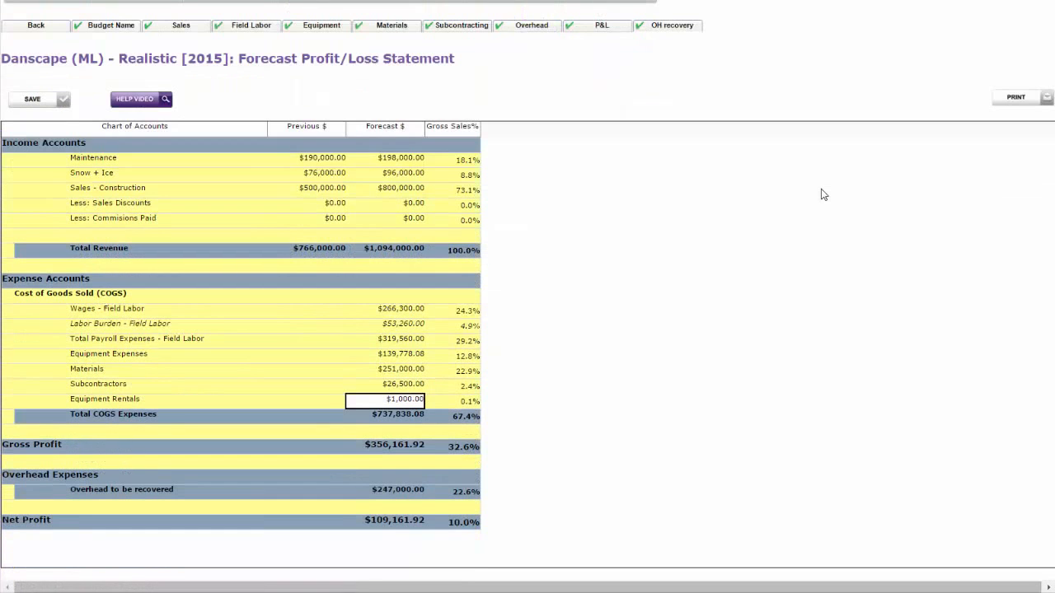
scroll(821, 194, up, 1)
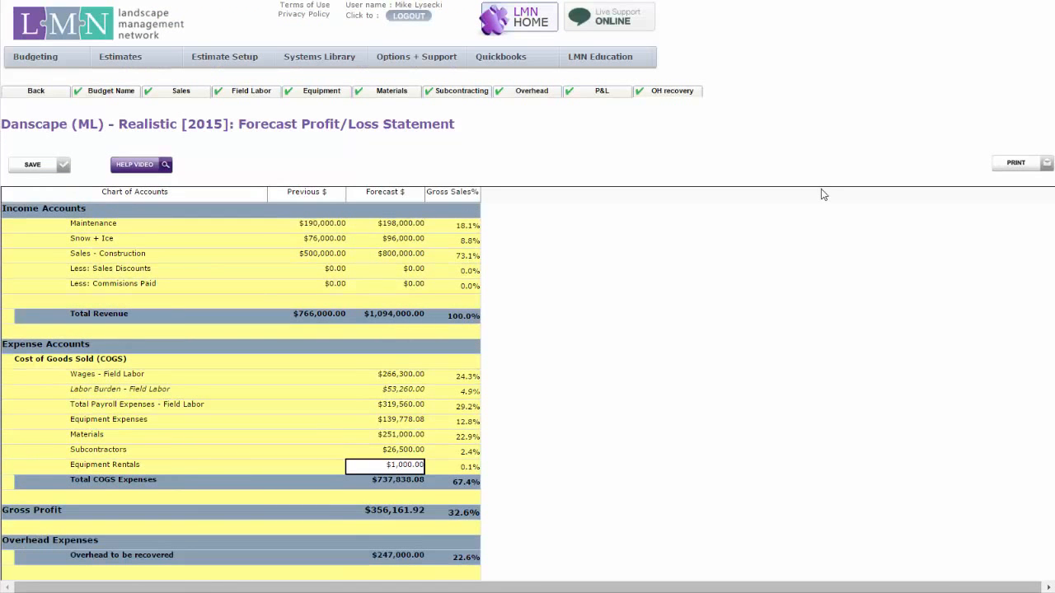
scroll(821, 194, down, 1)
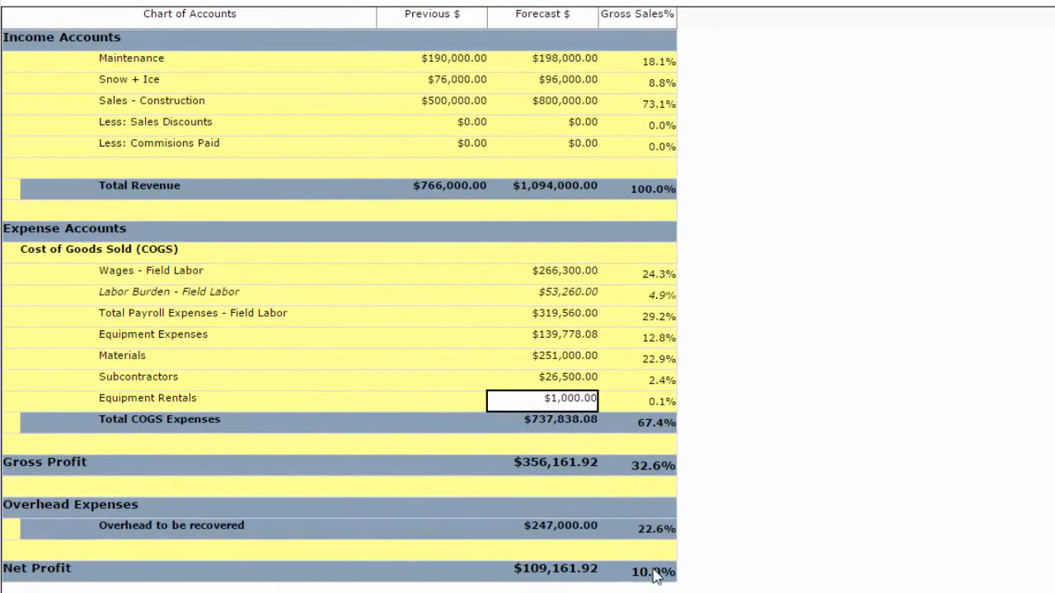
click(656, 572)
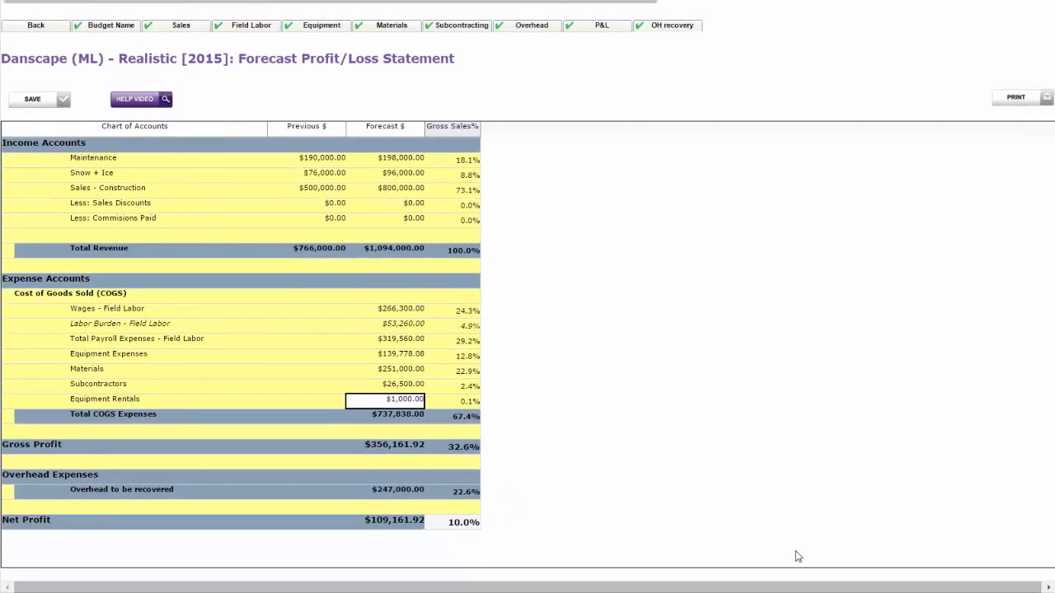
Step: Review the SORS, FLH and MORS methods in the Overhead Recovery Calculator
click(682, 28)
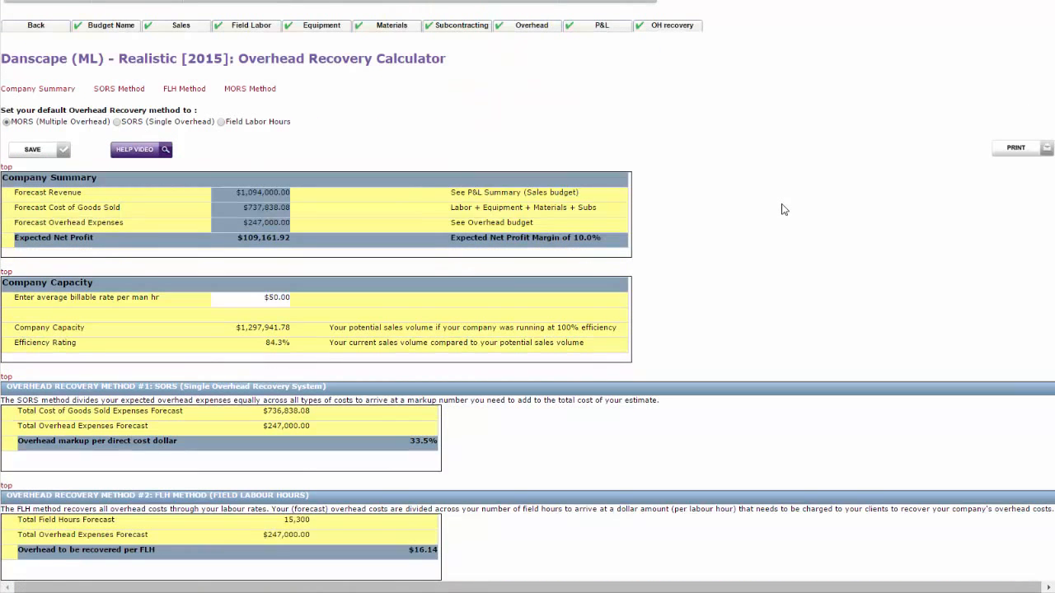
scroll(784, 210, down, 4)
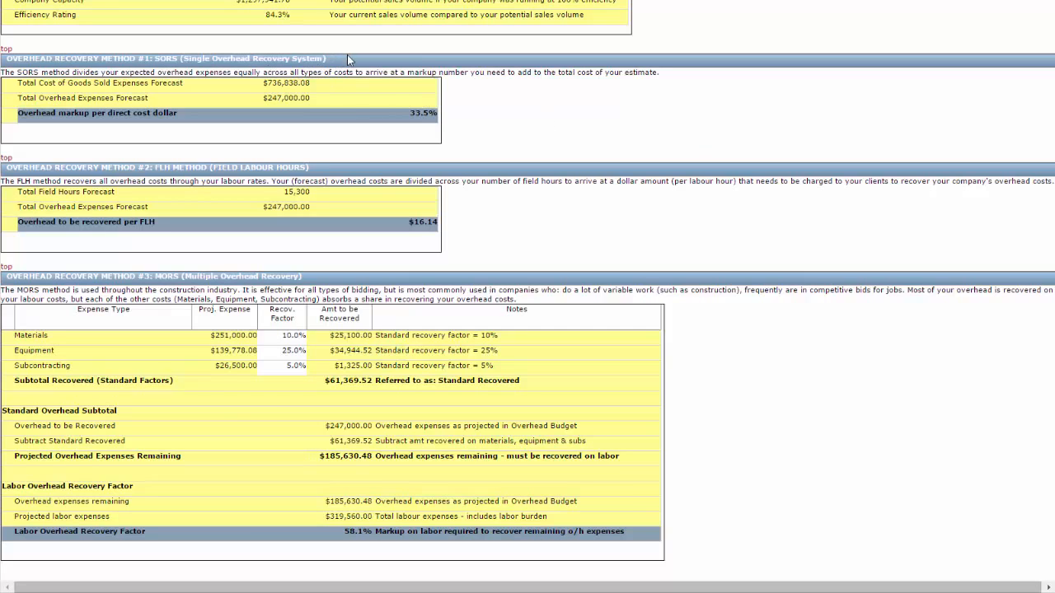
Step: Review the SORS overhead markup per direct cost dollar and the FLH overhead per field labour hour
click(417, 116)
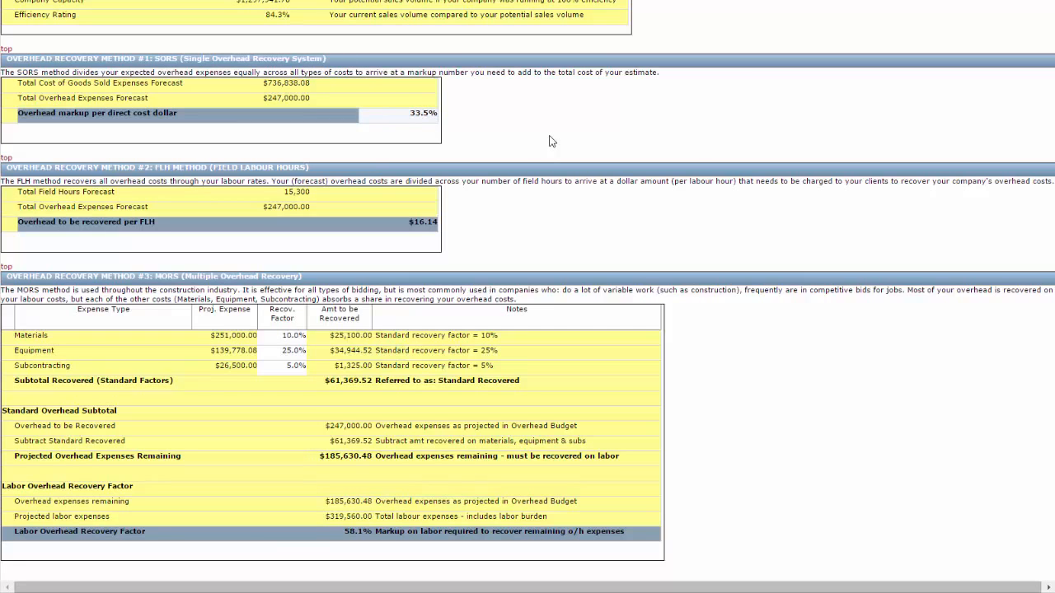
click(423, 225)
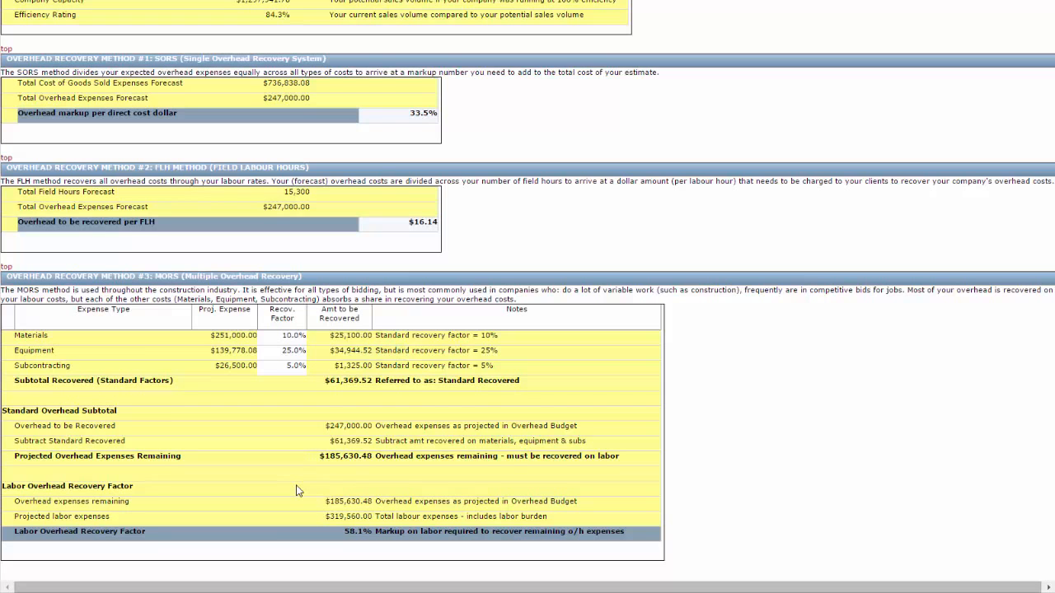
scroll(298, 491, up, 5)
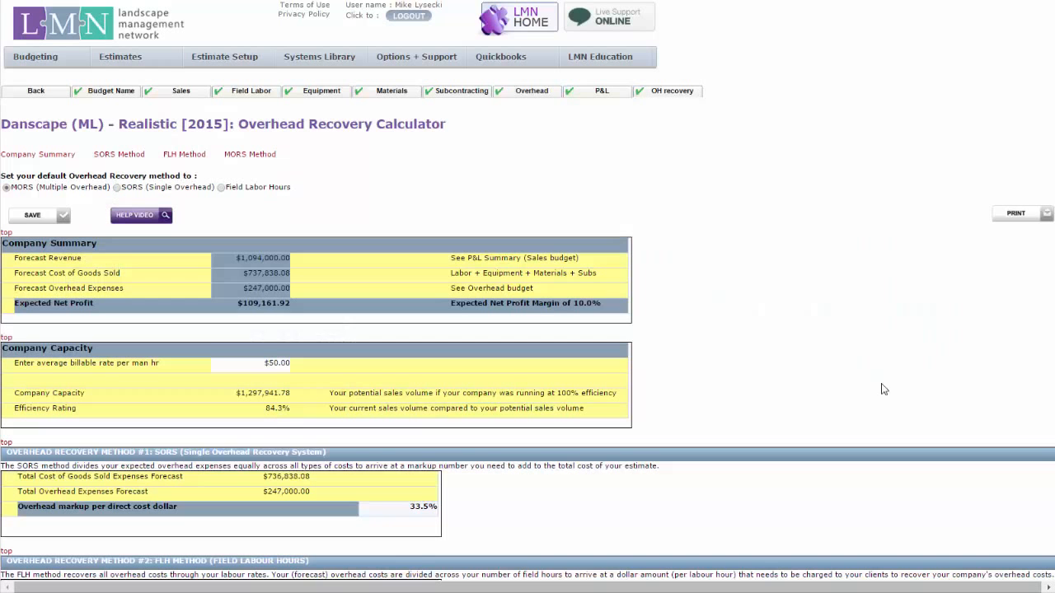
Step: Leave the budget and open the Estimating Catalog
mouse_move(226, 59)
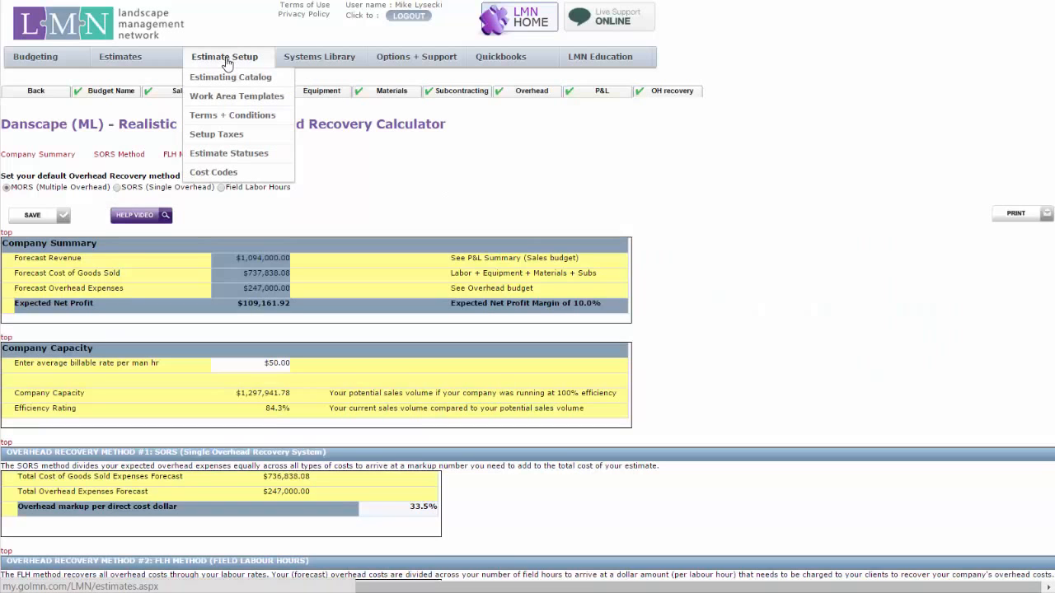
click(228, 77)
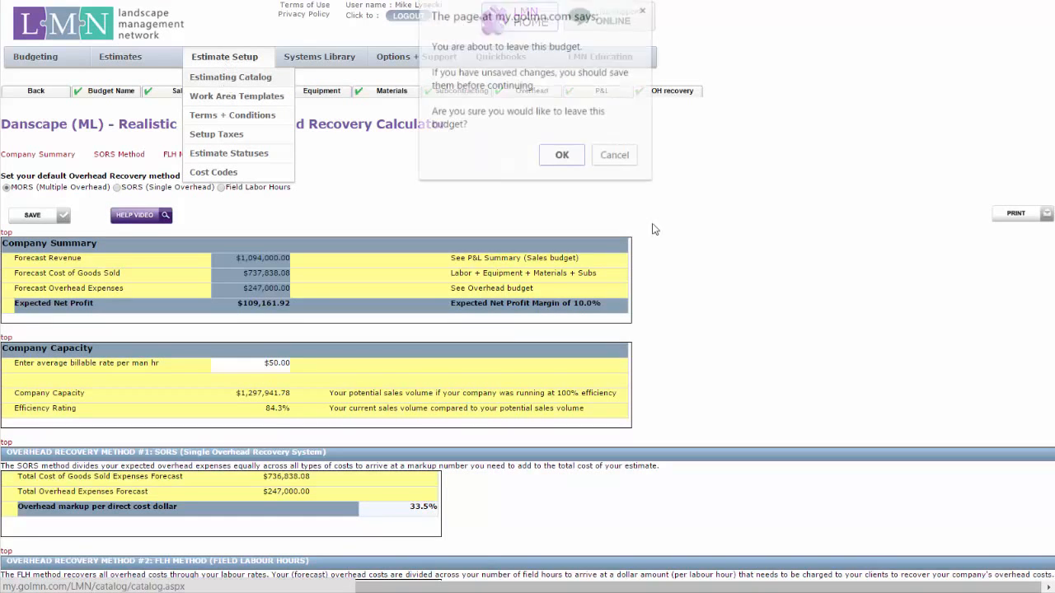
click(573, 160)
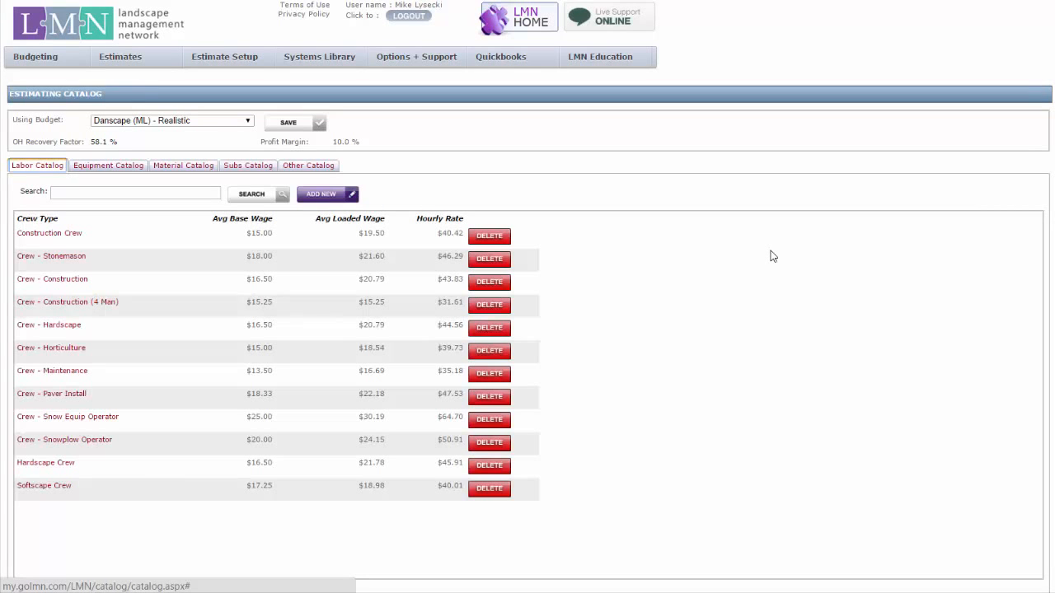
Step: Open the Crew - Construction labor item and examine its average wage per man
click(52, 280)
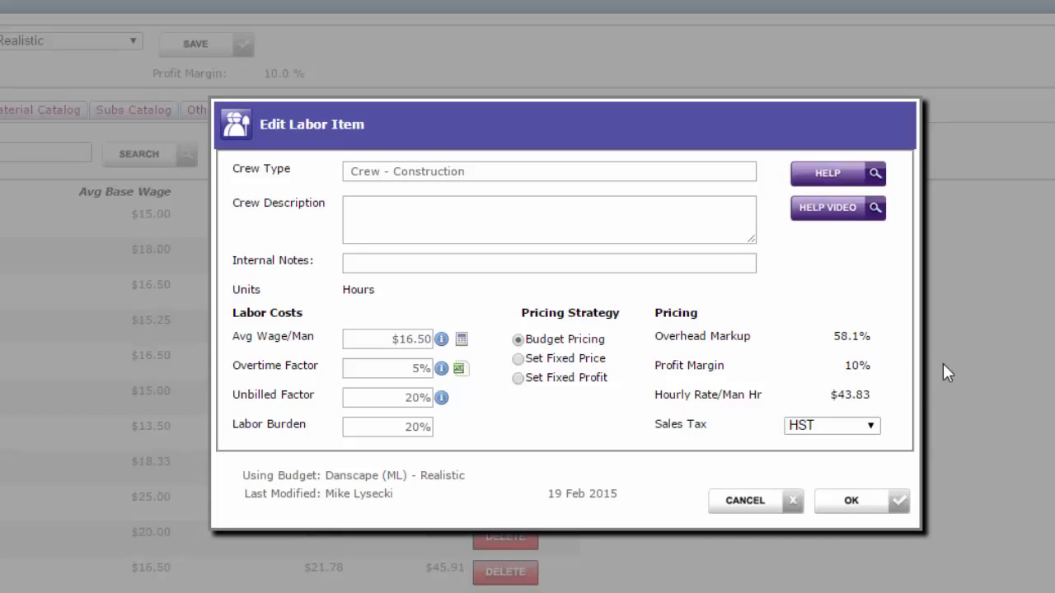
click(375, 338)
mouse_move(441, 339)
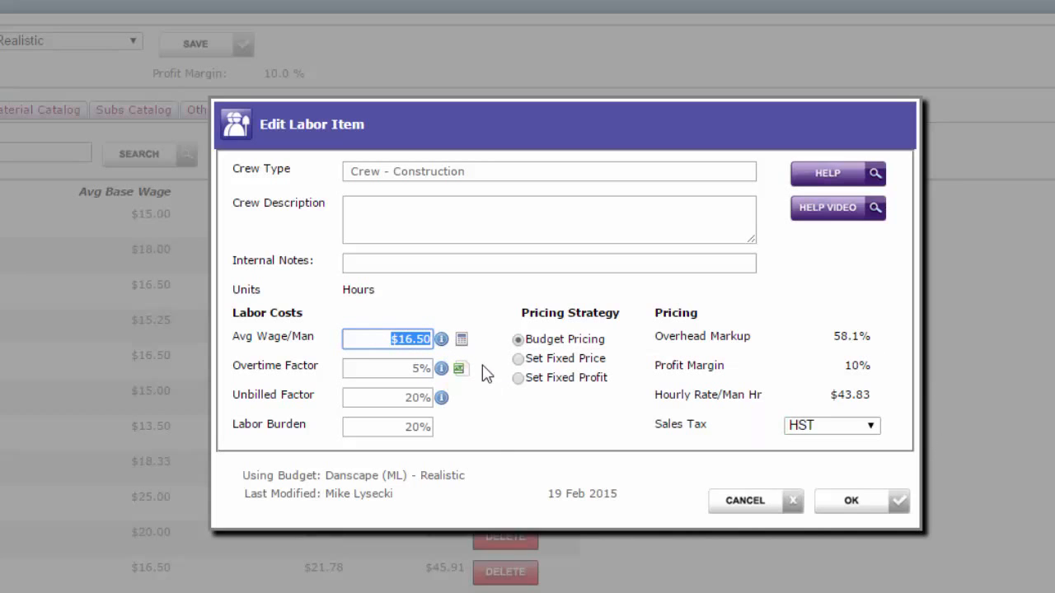
Step: Try averaging the crew wage from 1 Foreman (Construction) and 3 Labor (Maintenance) in the Labor Cost Calculator, and cancel it
click(461, 342)
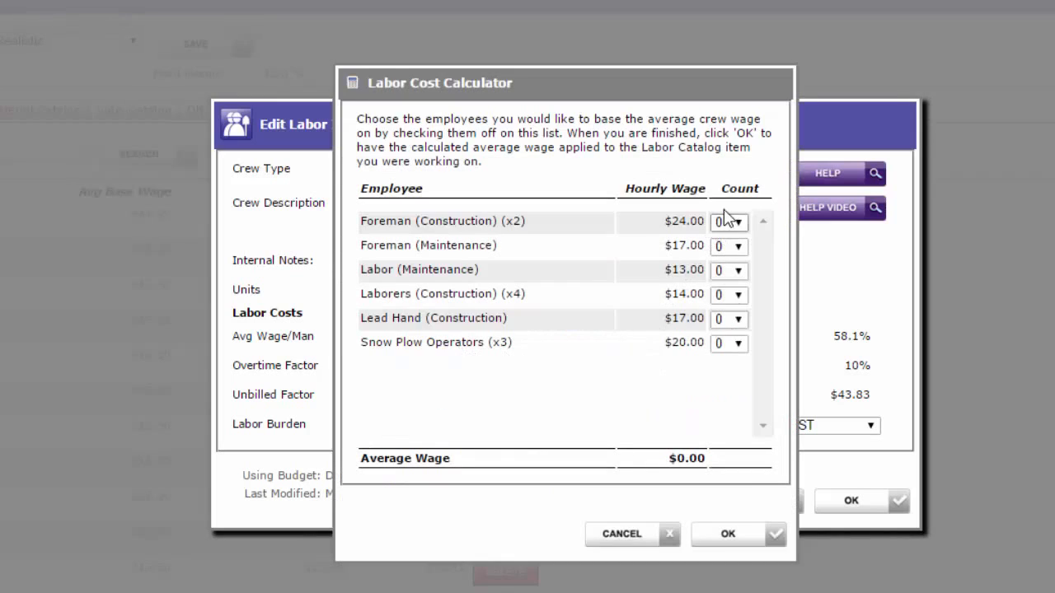
click(736, 224)
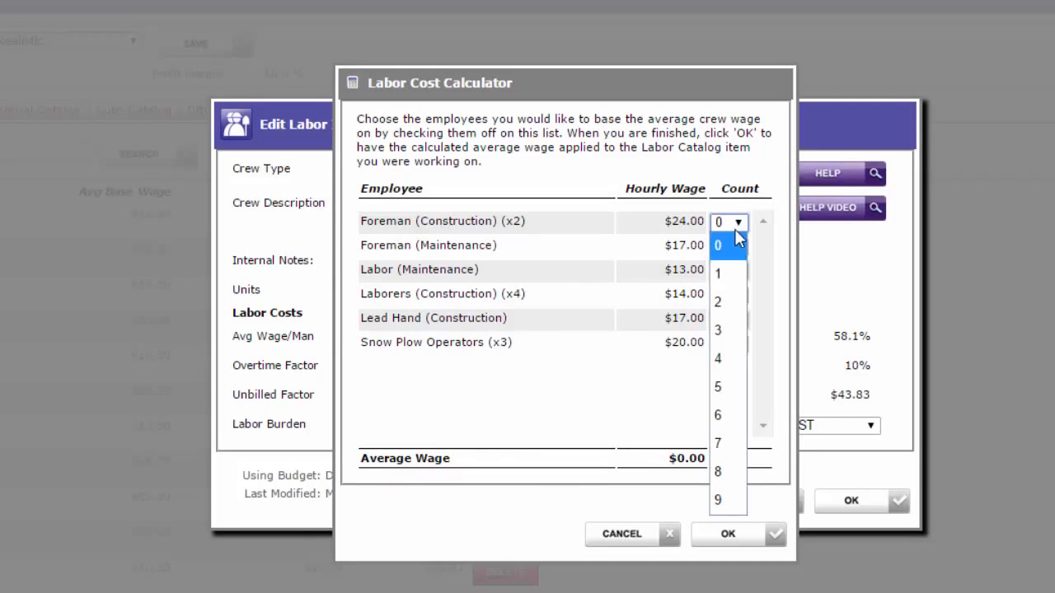
click(733, 275)
click(736, 270)
click(728, 378)
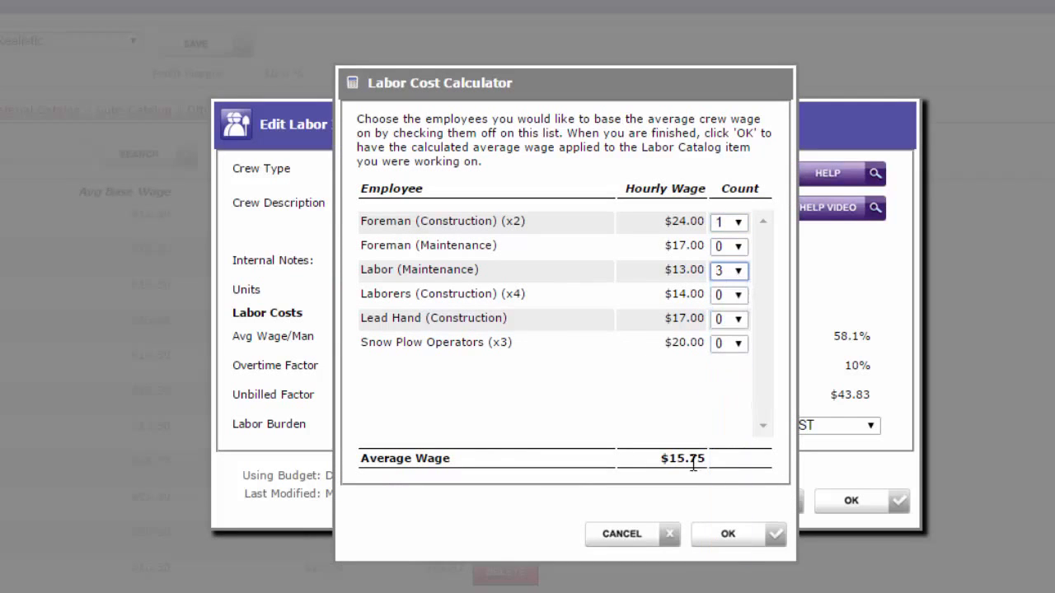
click(642, 544)
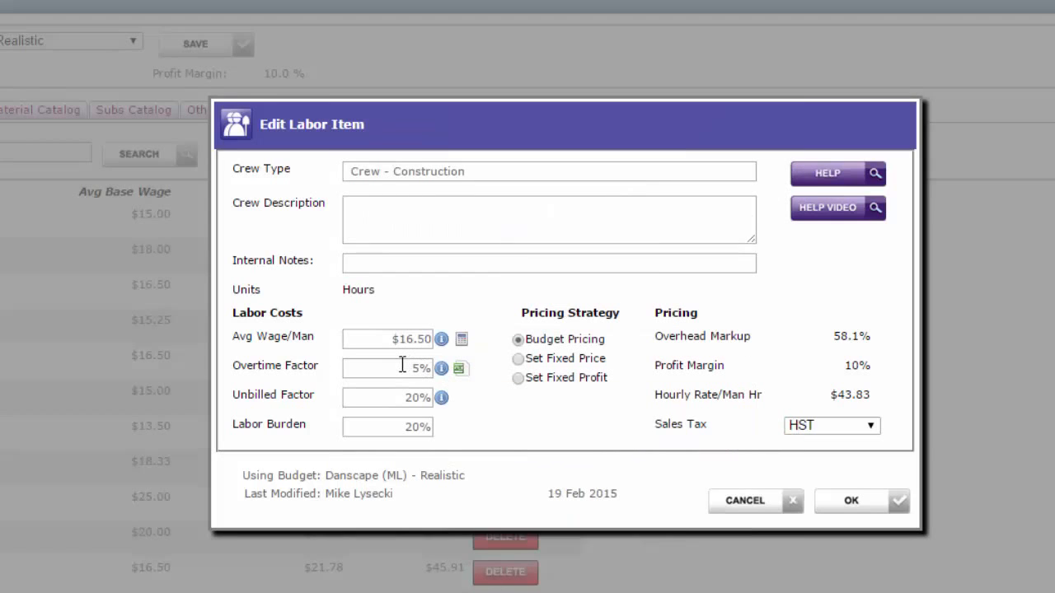
Step: Check the overtime and unbilled factors of the construction crew and close the labor item without saving
mouse_move(460, 372)
mouse_move(439, 403)
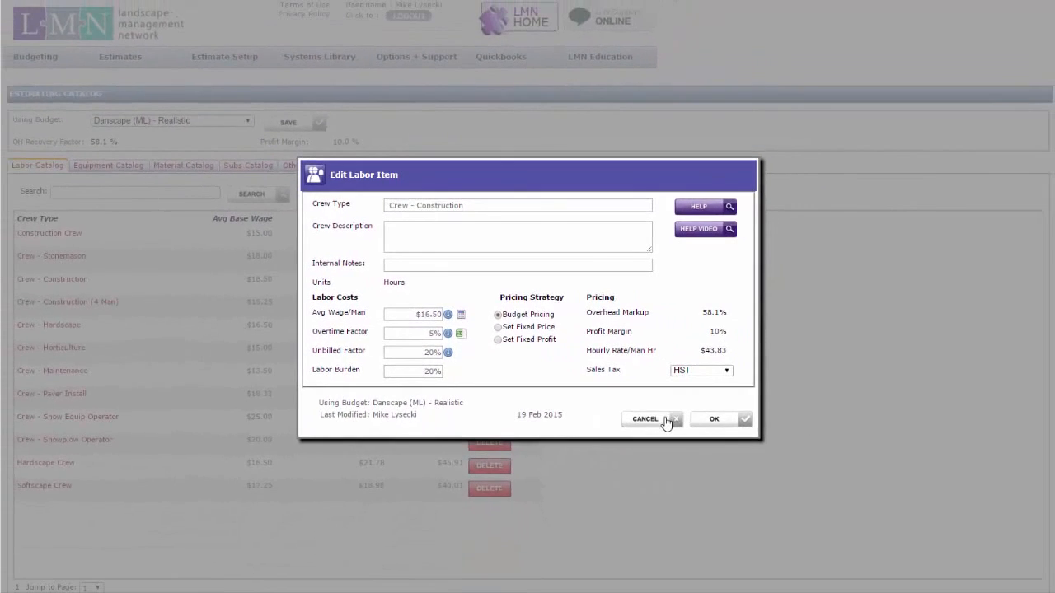
click(666, 421)
Step: Examine the Crew Truck - 3/4 ton item and its Equipment Cost Calculator in the Equipment Catalog, and close both without saving
click(130, 166)
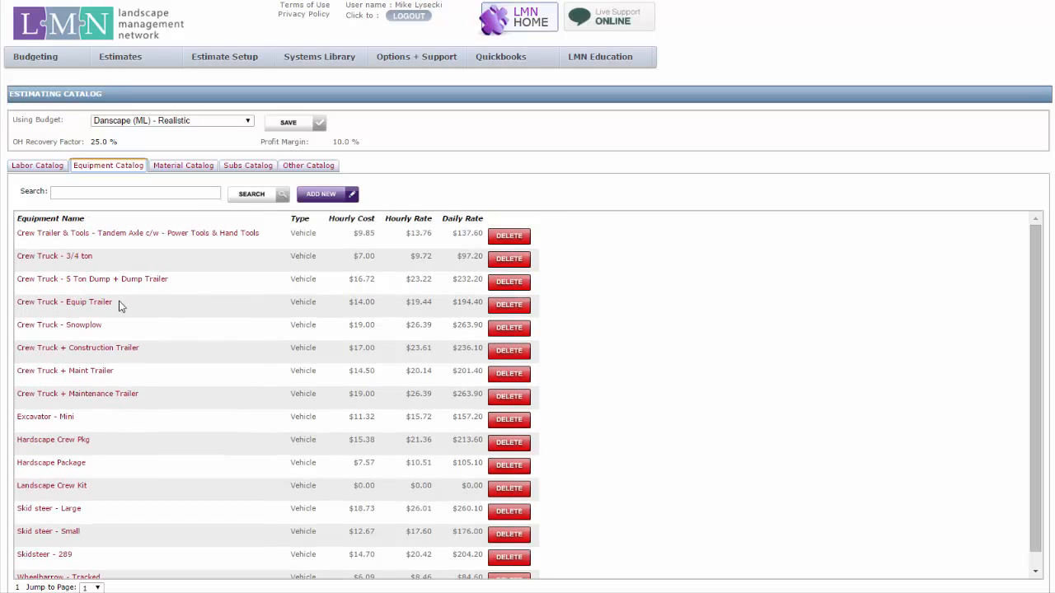
click(79, 257)
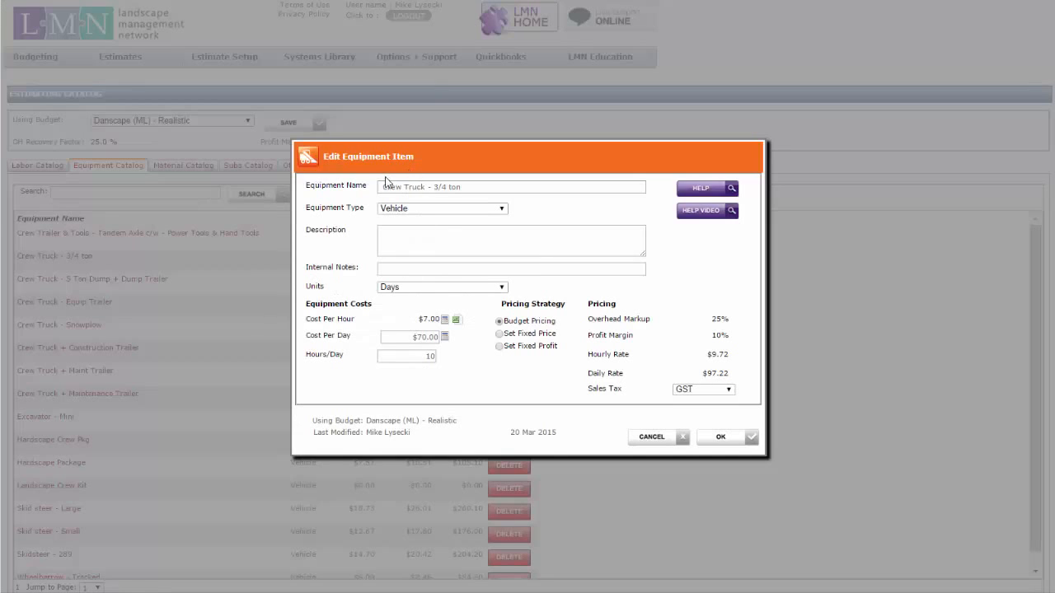
drag(381, 186, 513, 223)
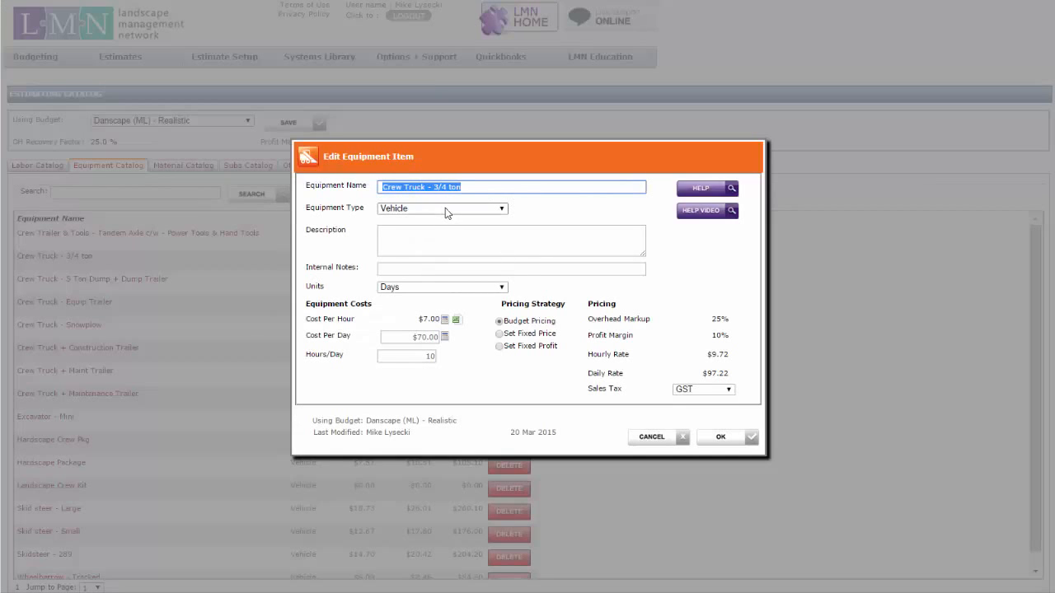
click(517, 361)
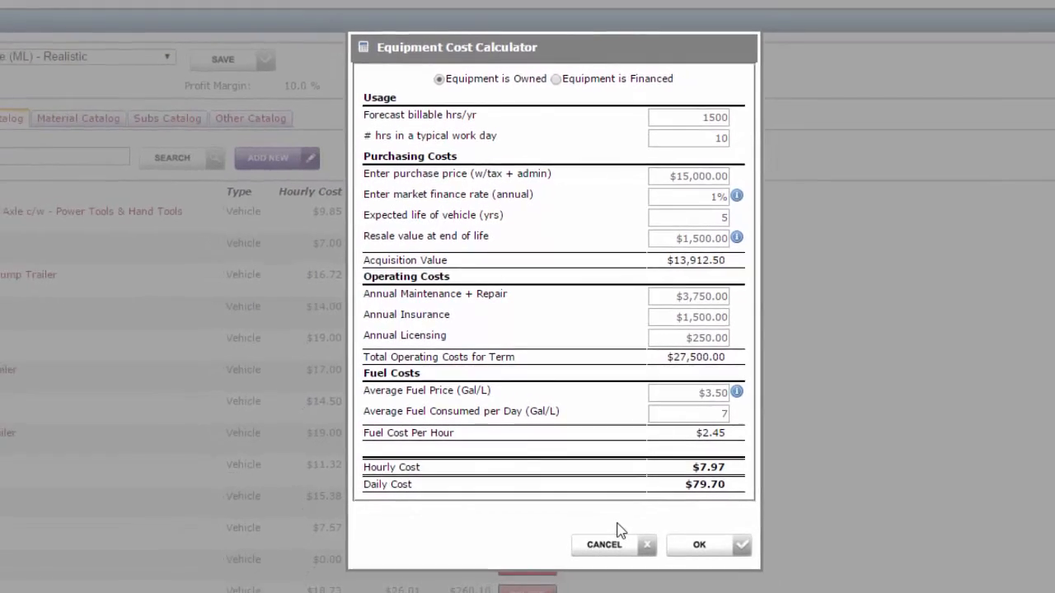
click(620, 569)
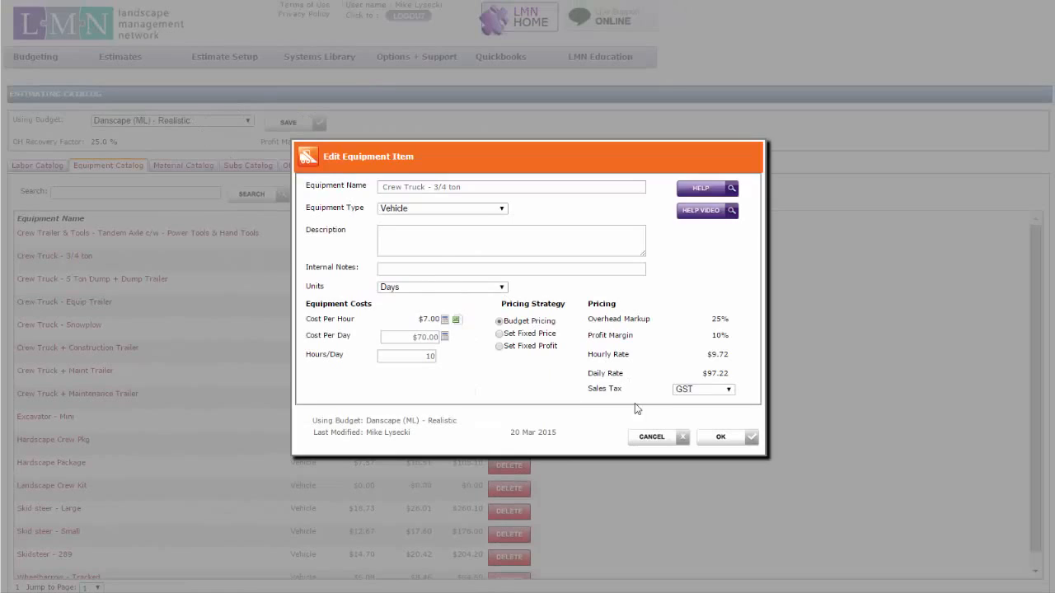
click(652, 437)
Step: Browse the items and their costs and prices in the Material Catalog
click(189, 166)
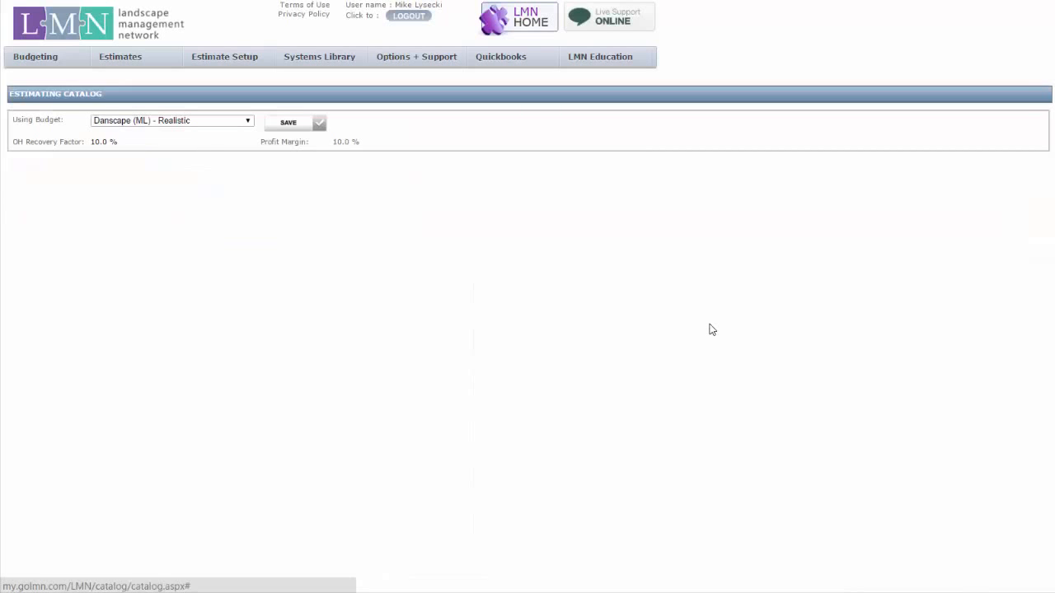
scroll(712, 330, down, 5)
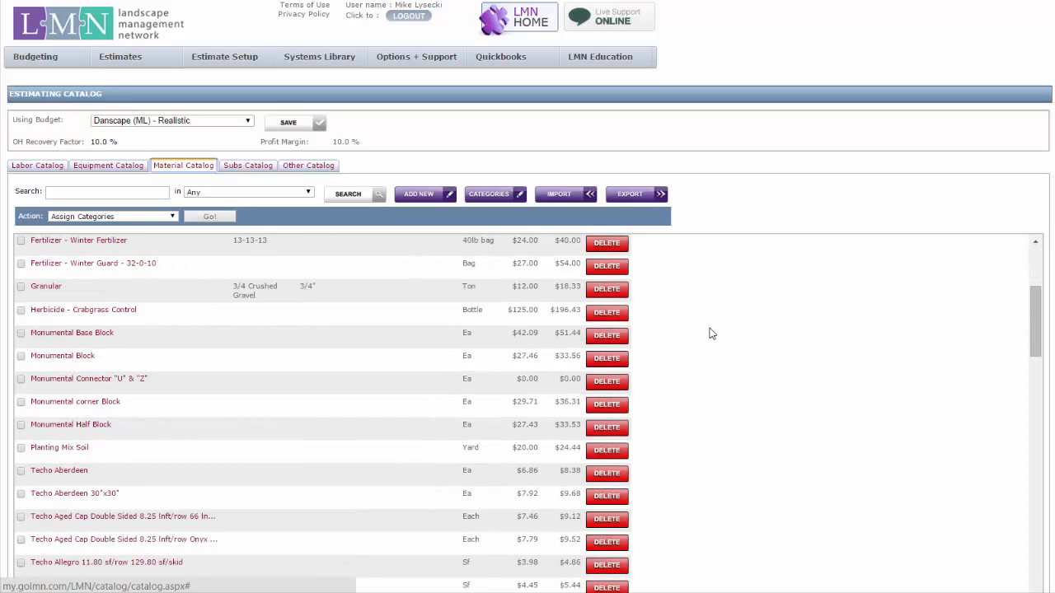
scroll(712, 334, up, 5)
scroll(712, 334, down, 20)
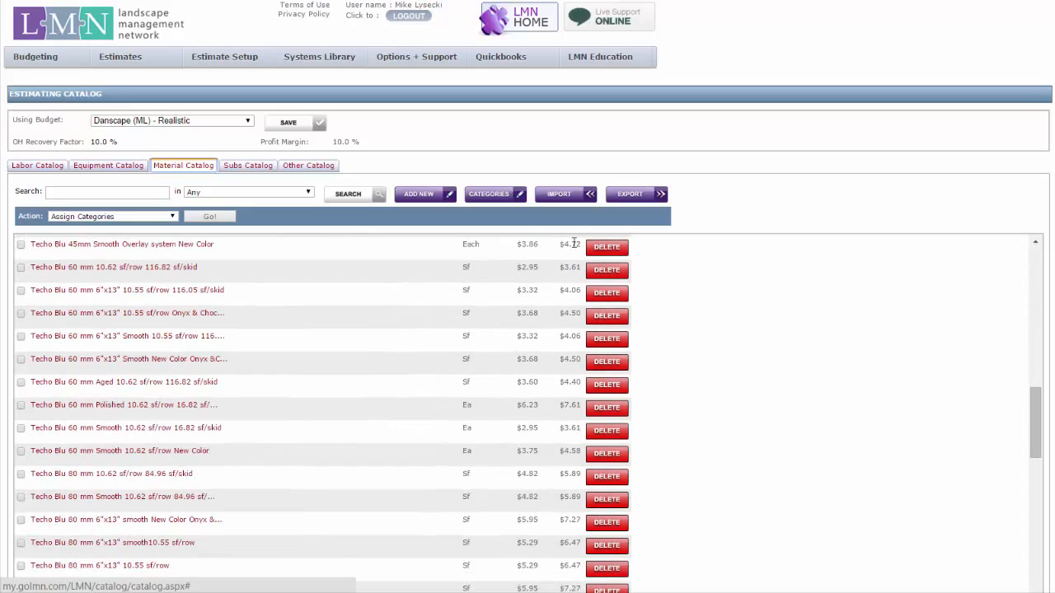
scroll(493, 291, up, 5)
scroll(493, 288, up, 6)
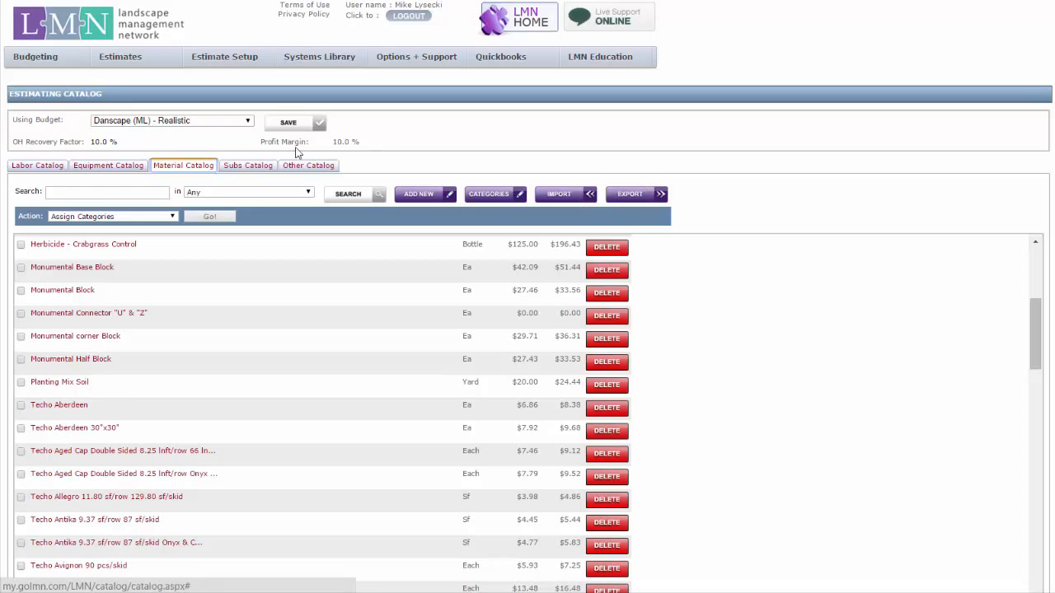
Step: Examine the unit cost and pricing of Irrigation - Waterboys Irrigation in the Subs Catalog, and close the item without saving
click(247, 165)
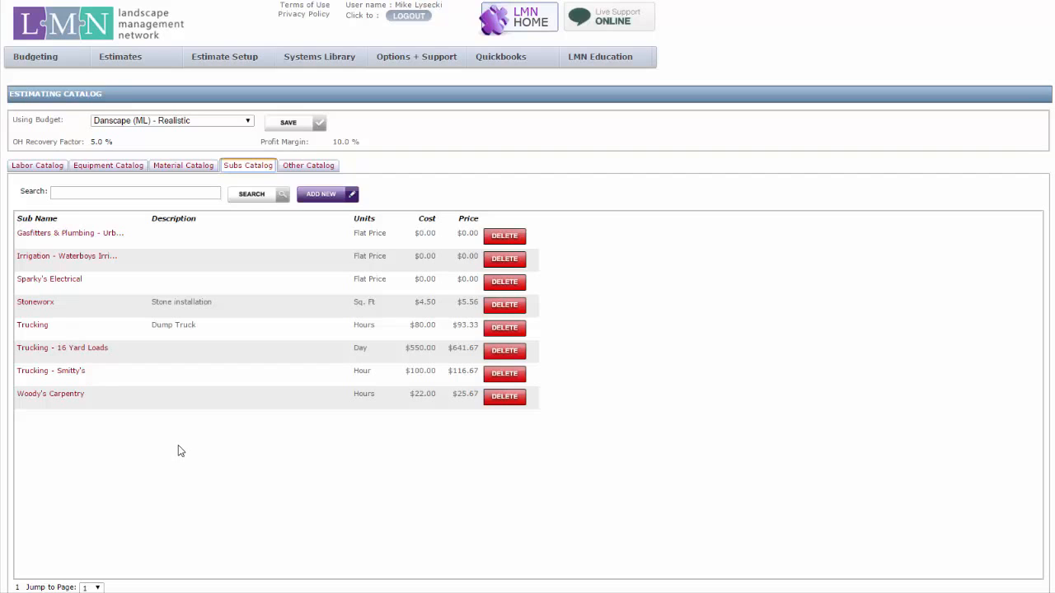
click(55, 256)
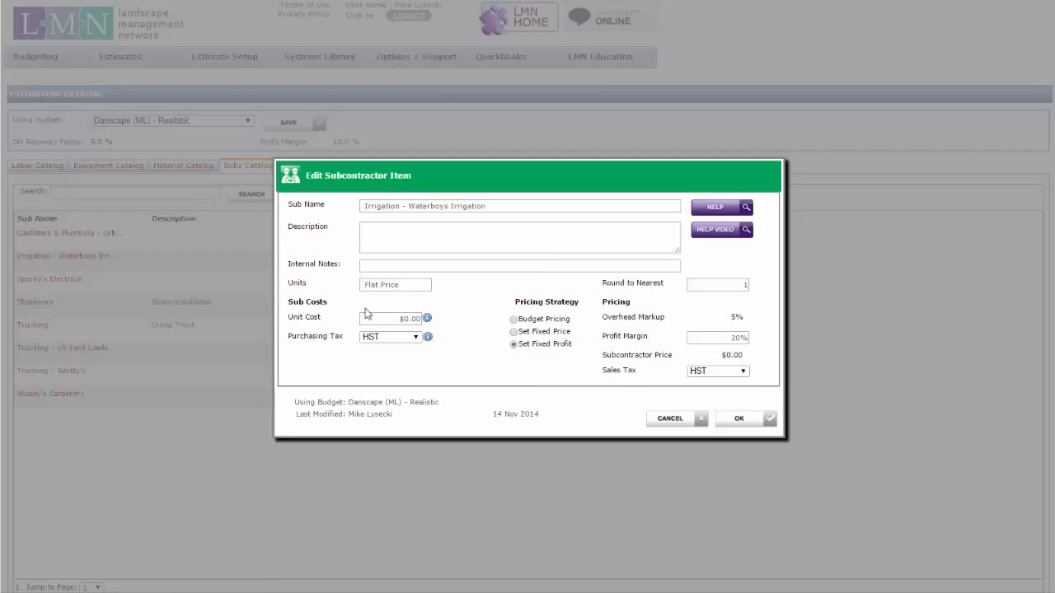
click(416, 318)
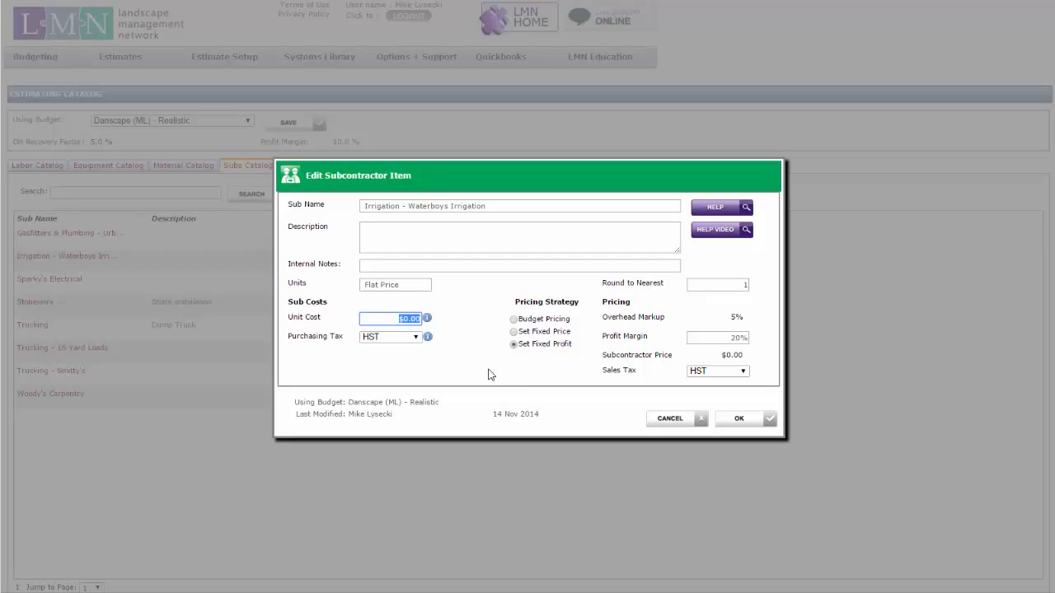
click(664, 422)
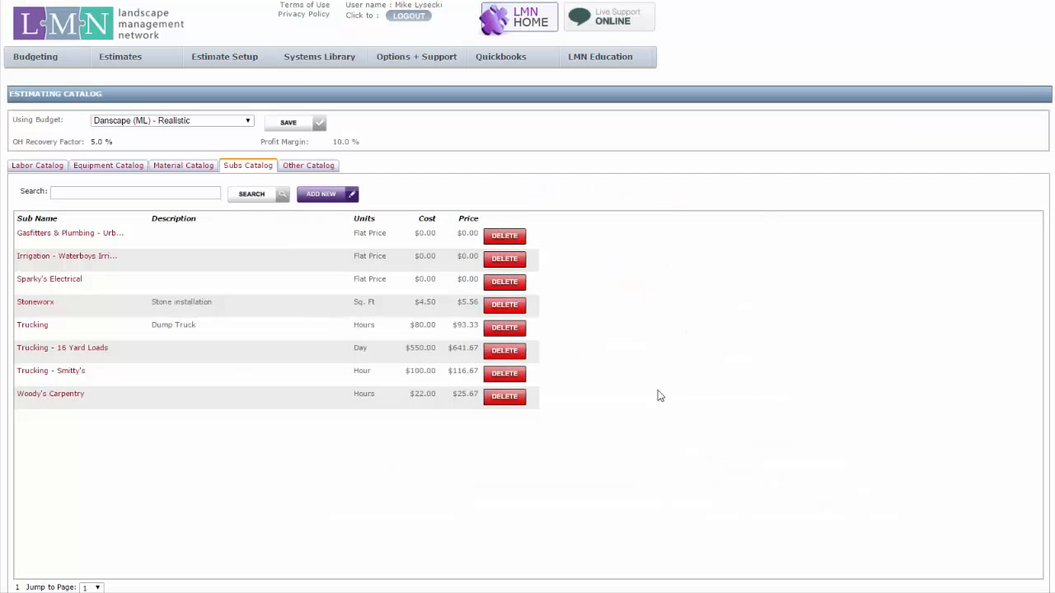
Step: Review the Other Catalog items and open the Work Area Templates list
click(322, 168)
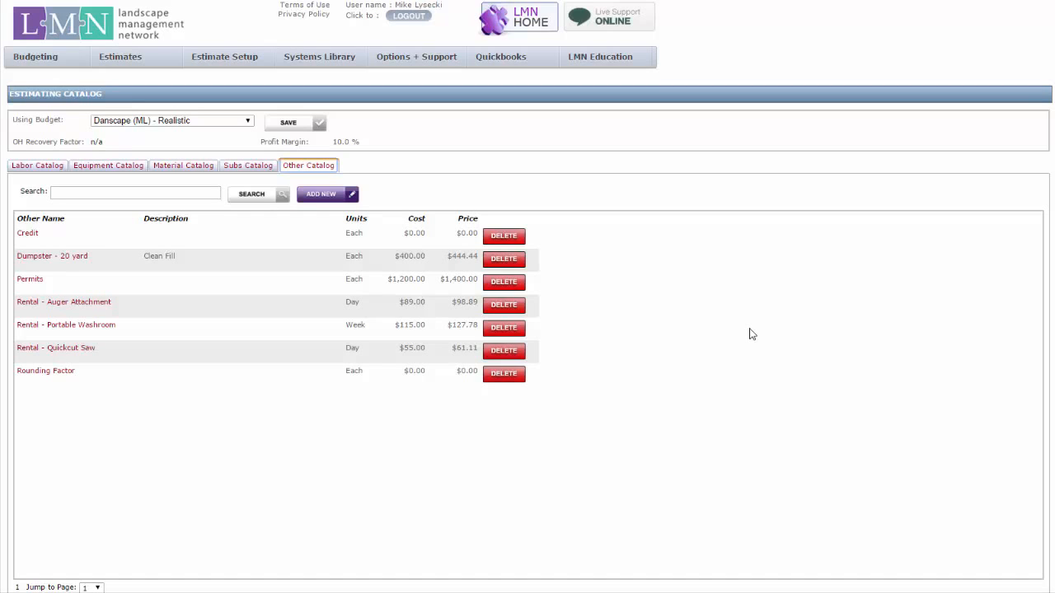
mouse_move(229, 50)
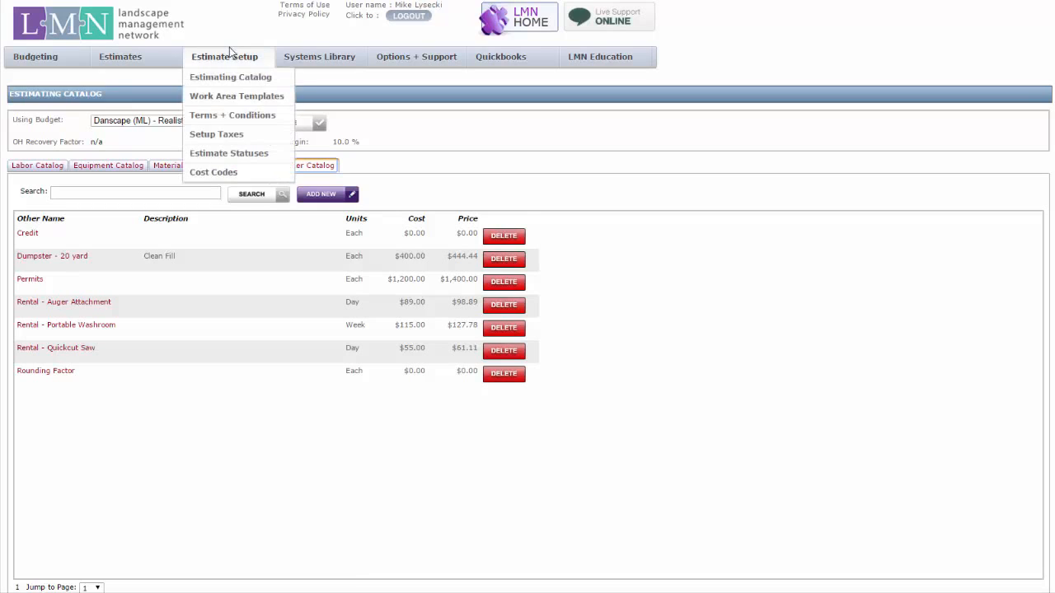
click(237, 97)
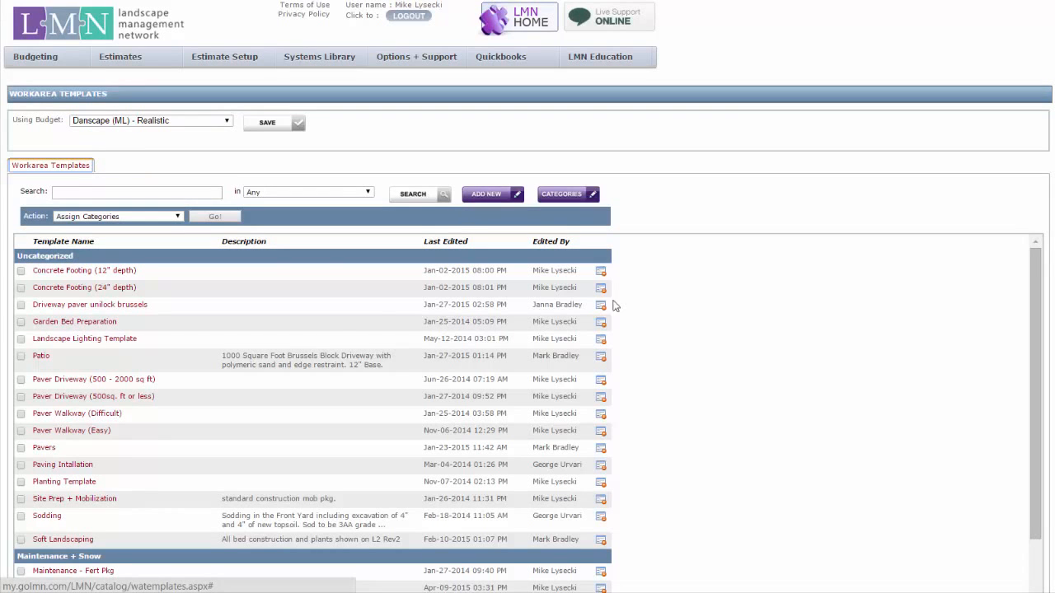
Step: Open the Paver Driveway (500 - 2000 sq ft) template and review its name and full list of catalog items
click(130, 381)
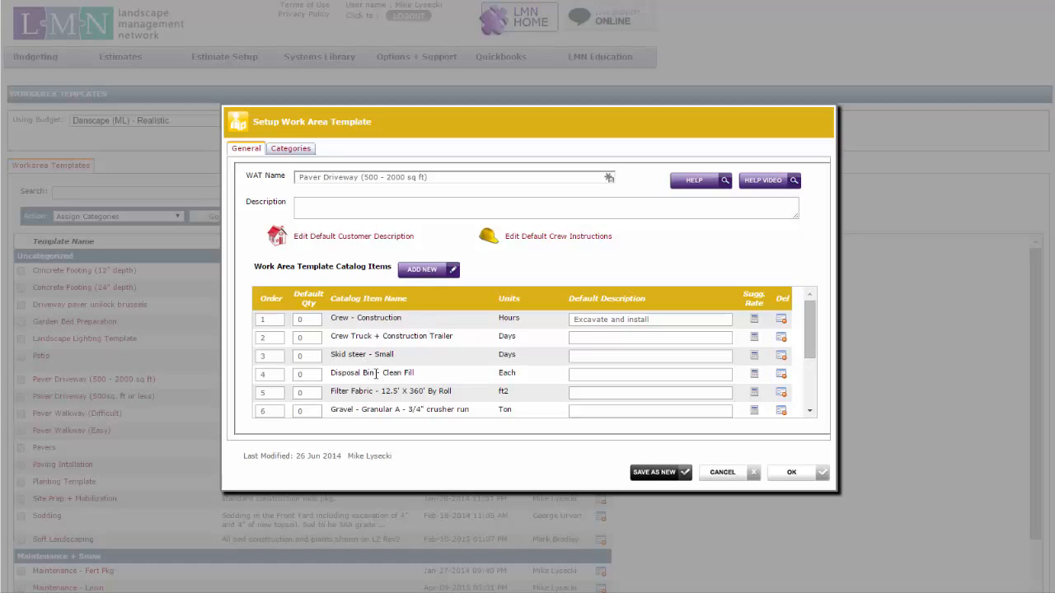
drag(814, 334, 805, 395)
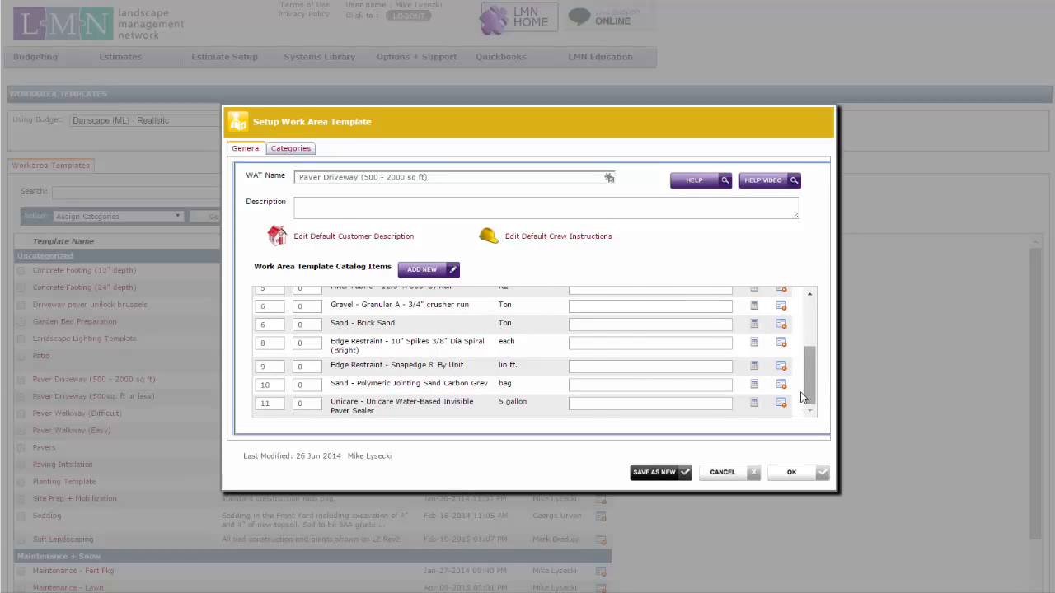
drag(811, 390, 823, 325)
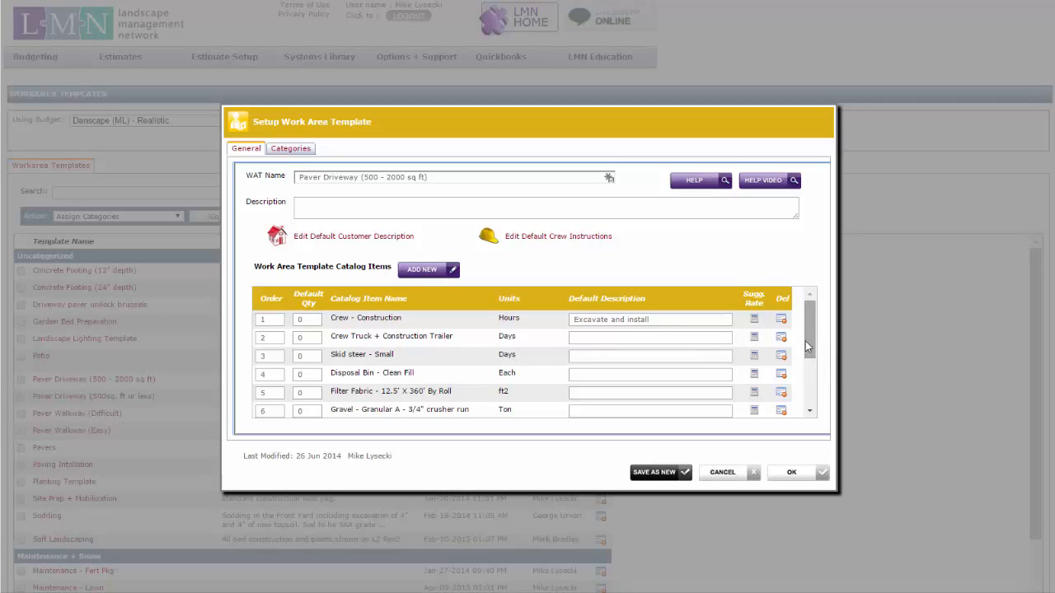
click(479, 177)
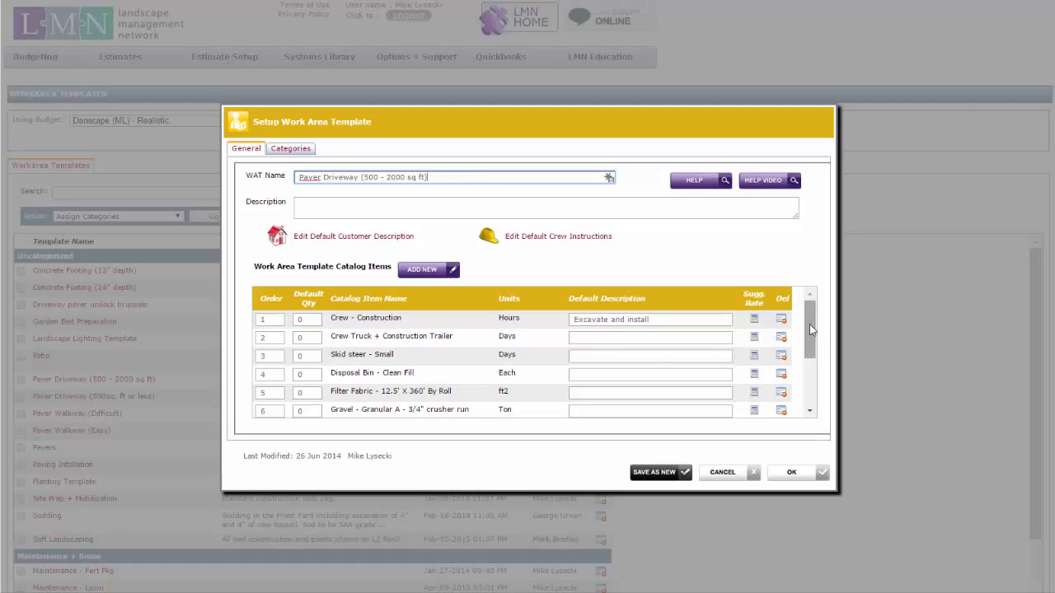
drag(813, 323, 810, 381)
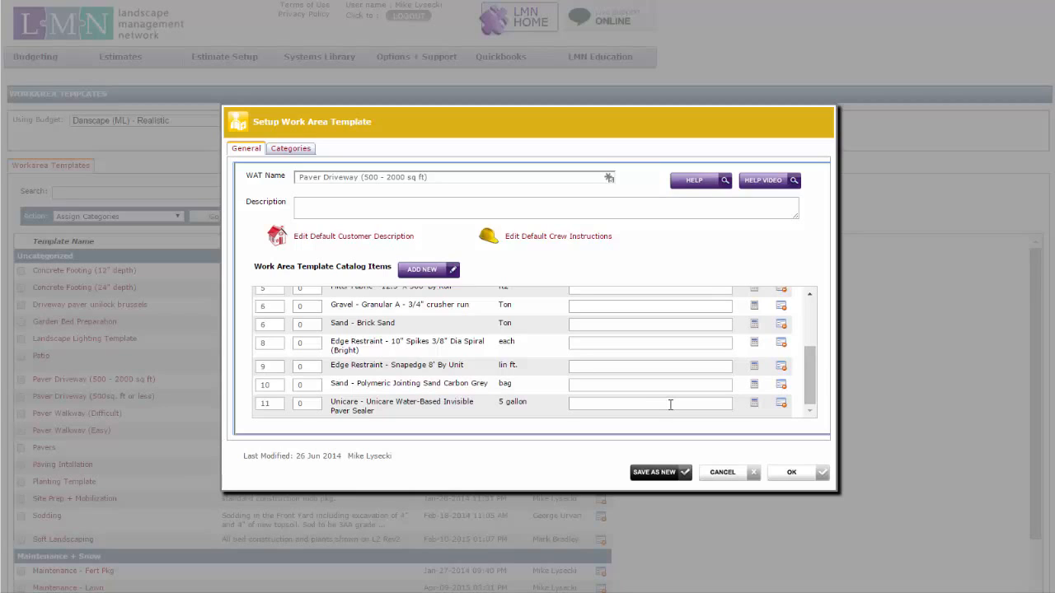
scroll(750, 391, up, 3)
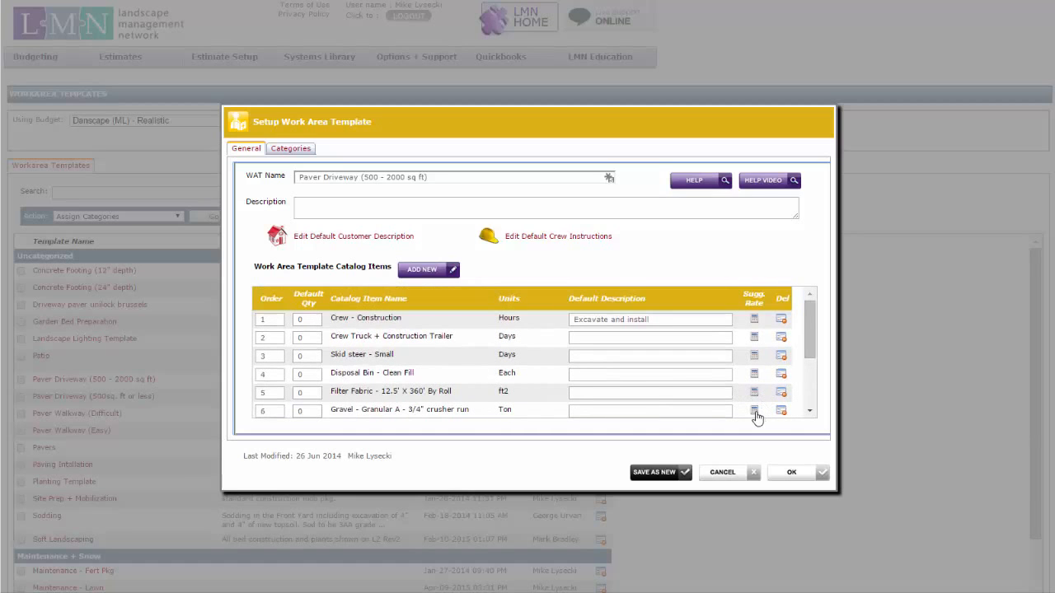
Step: Examine the suggested installation rates of the Gravel - Granular A and Crew - Construction items, closing each without saving
click(755, 410)
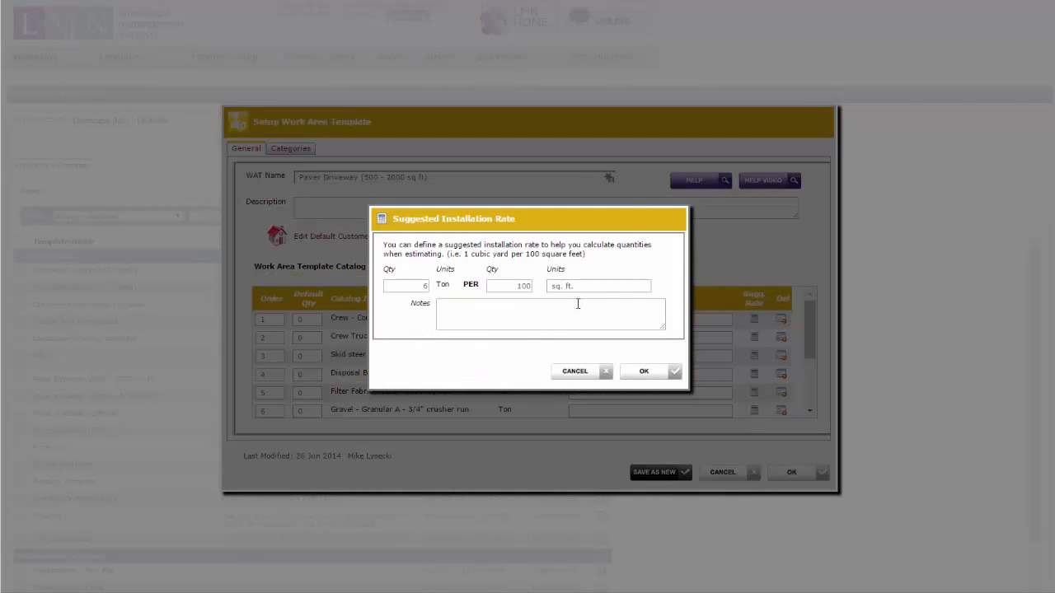
double_click(423, 285)
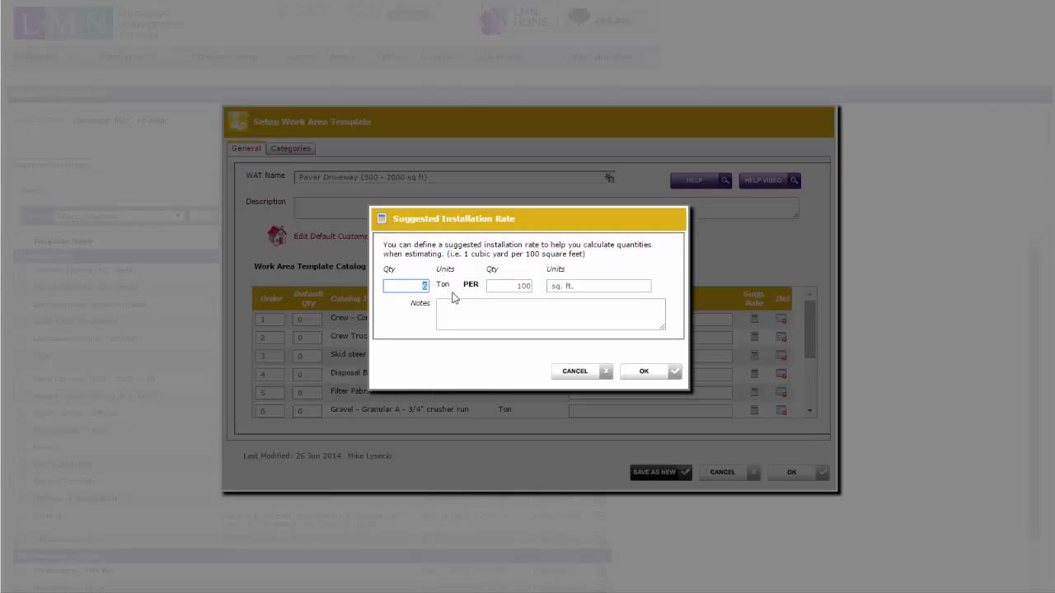
double_click(504, 286)
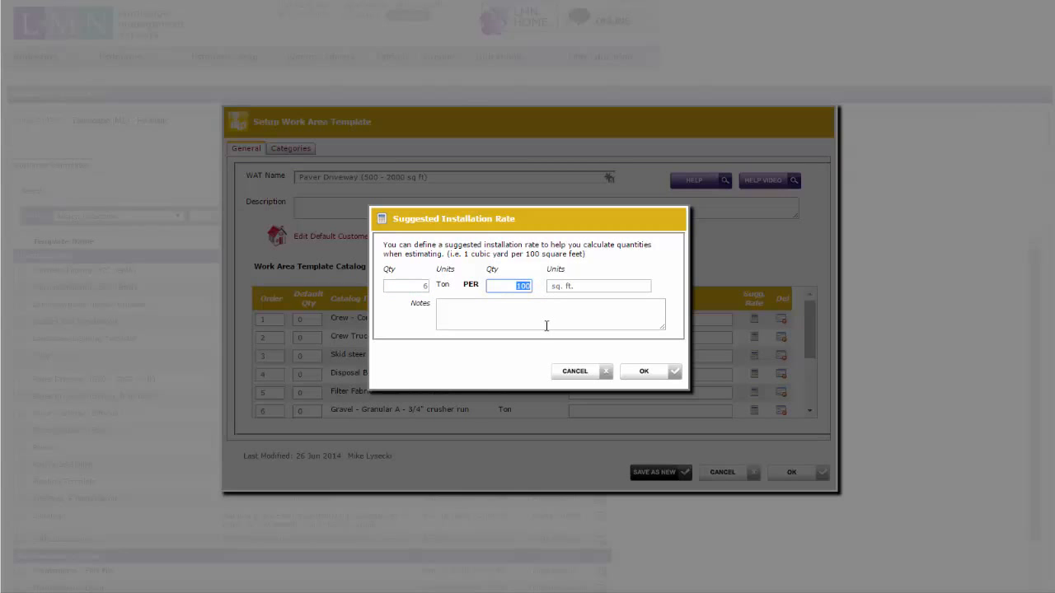
click(590, 372)
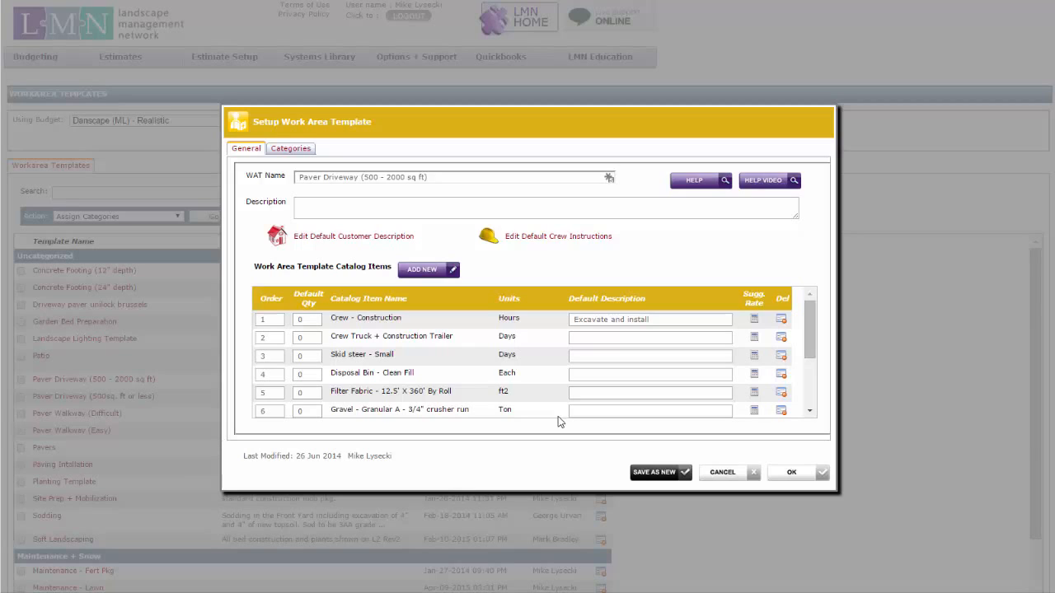
click(754, 321)
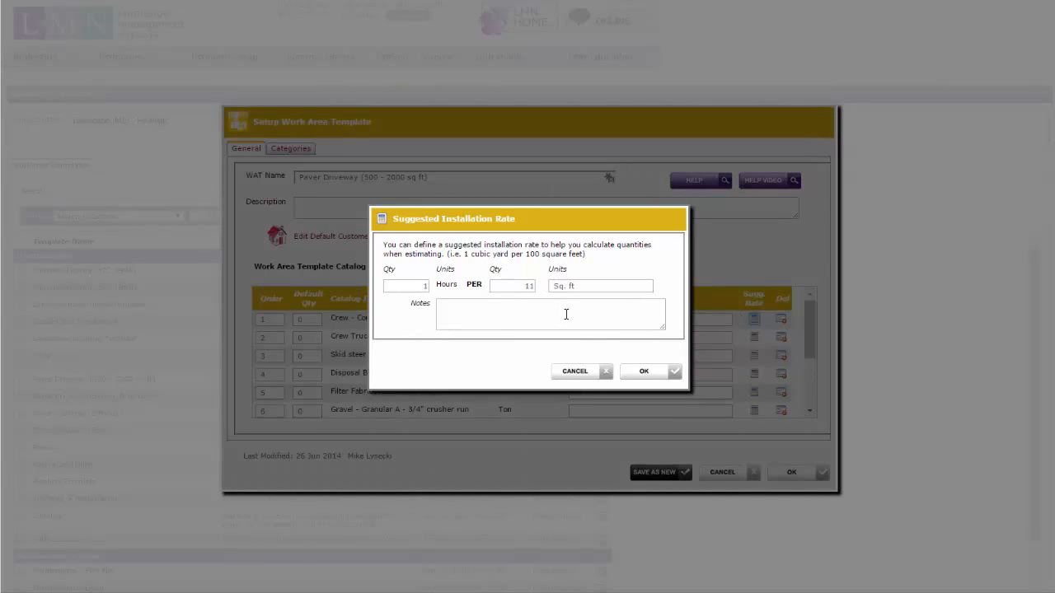
click(577, 371)
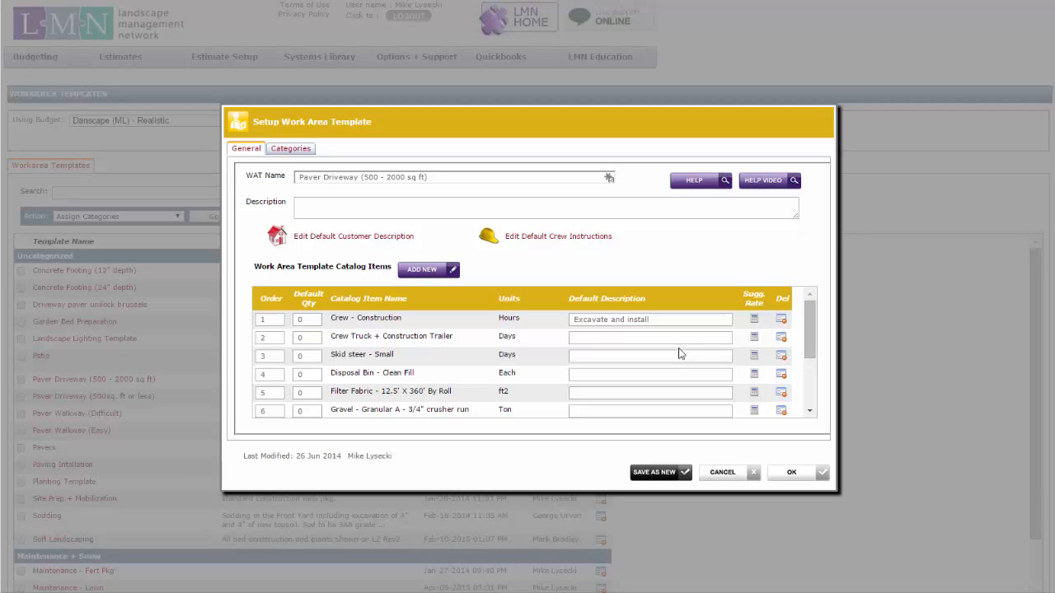
Step: Open the template's default customer description and review its full text
click(404, 239)
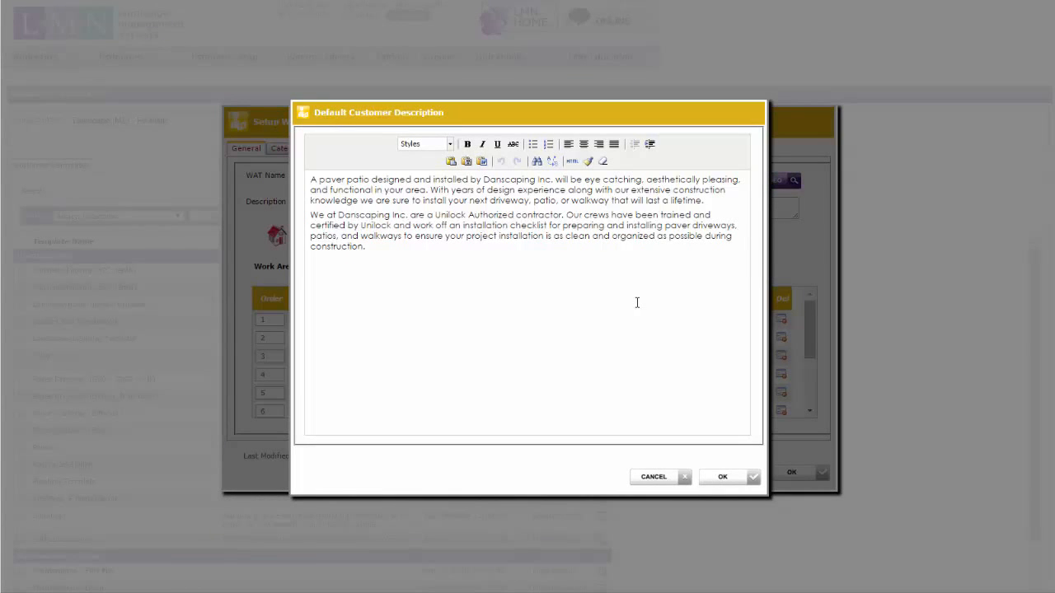
key(ctrl+a)
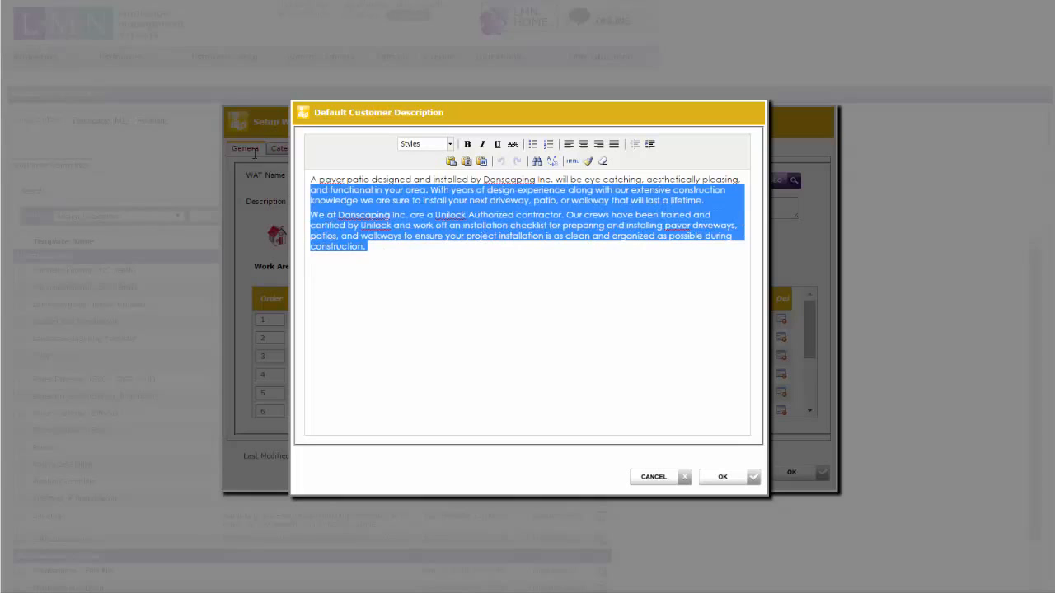
click(395, 271)
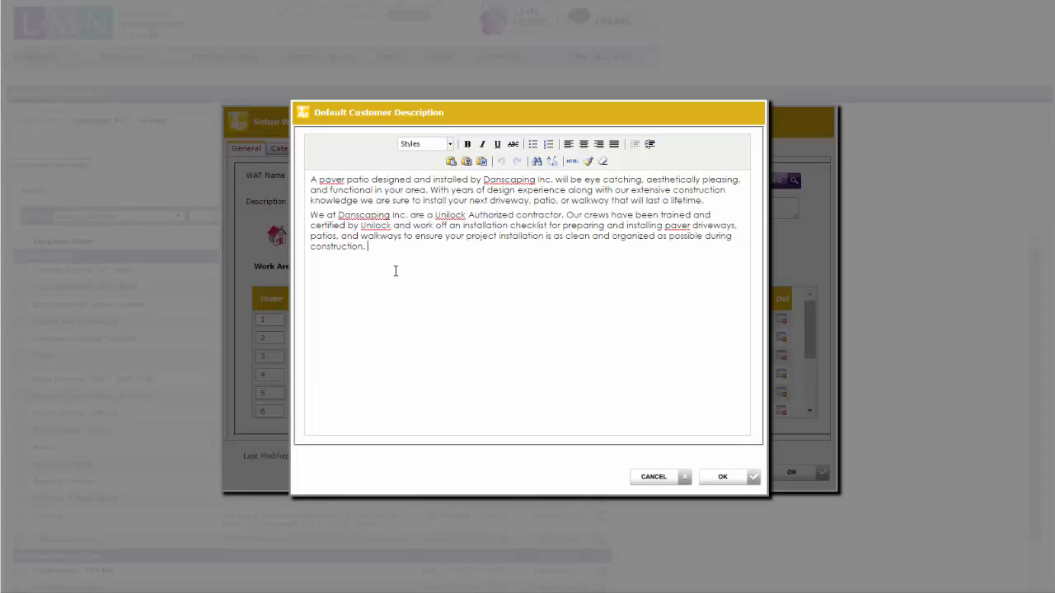
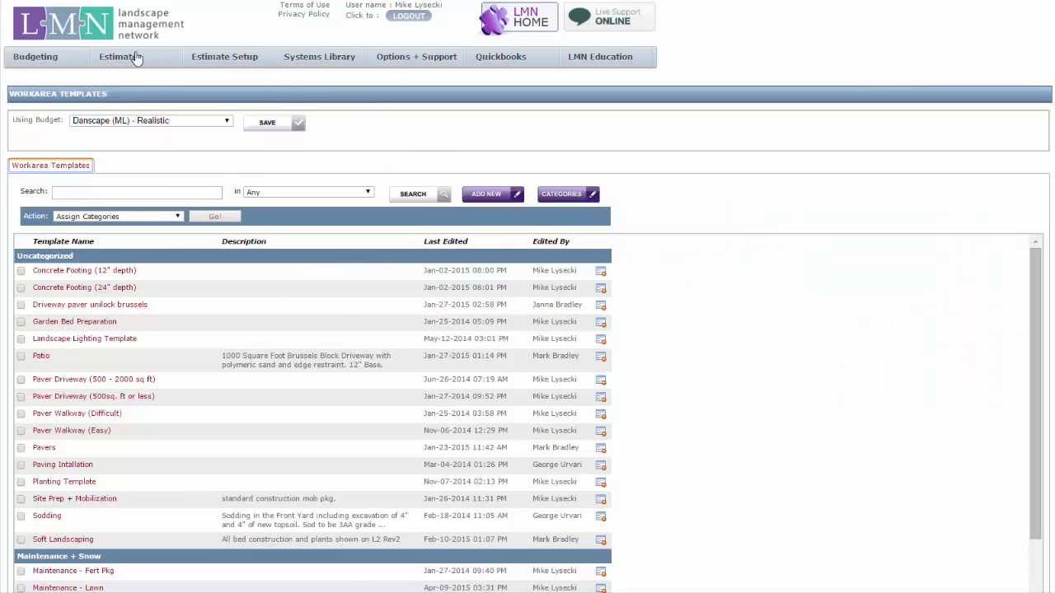
Step: Open the Backyard Pool, Patio and Garden estimate from the standard estimates and review its client name and address
mouse_move(117, 58)
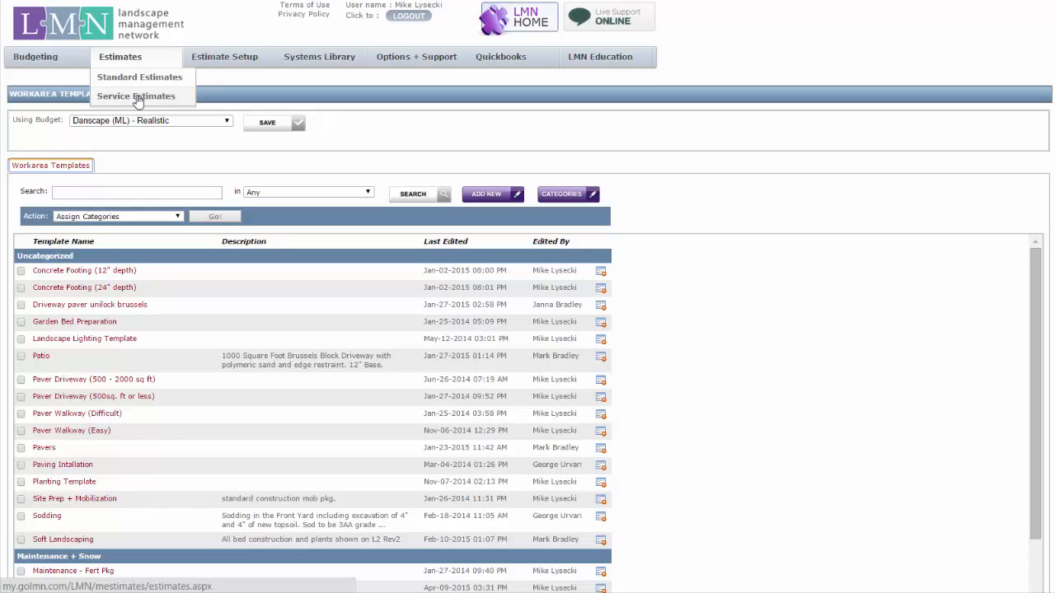
click(136, 77)
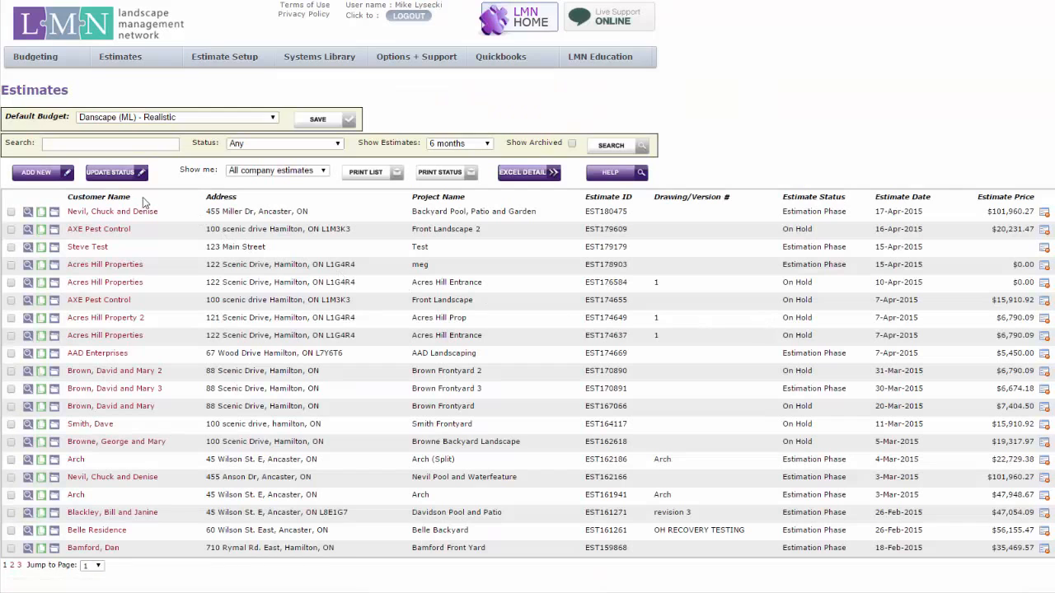
click(133, 212)
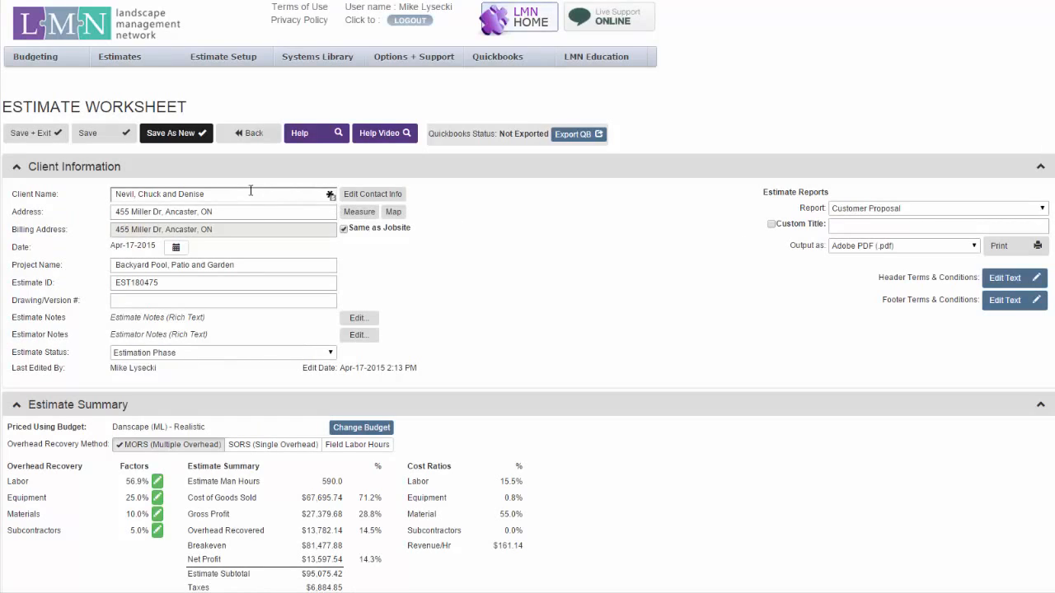
click(249, 191)
click(255, 212)
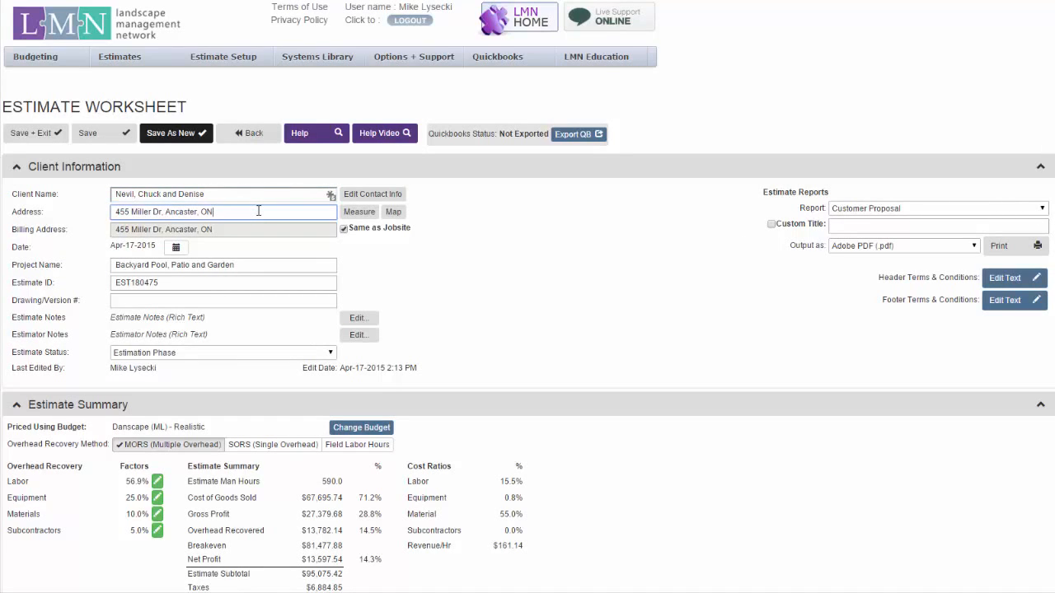
Step: Open the area measurement map for the jobsite and outline the green lot at Anson Dr and Garner Rd E, excluding the white-roofed building
click(360, 213)
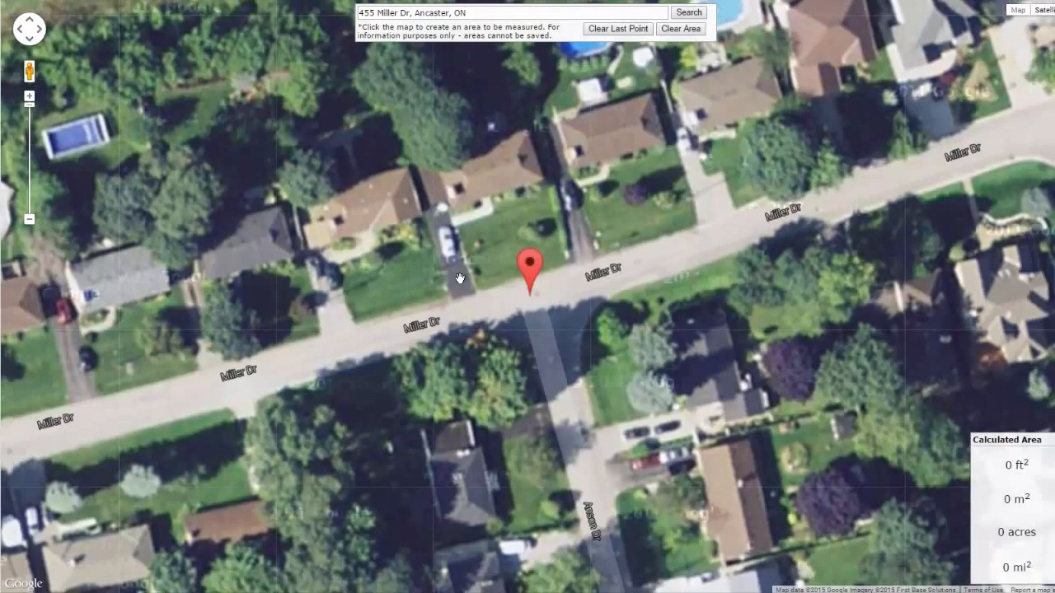
scroll(459, 279, down, 2)
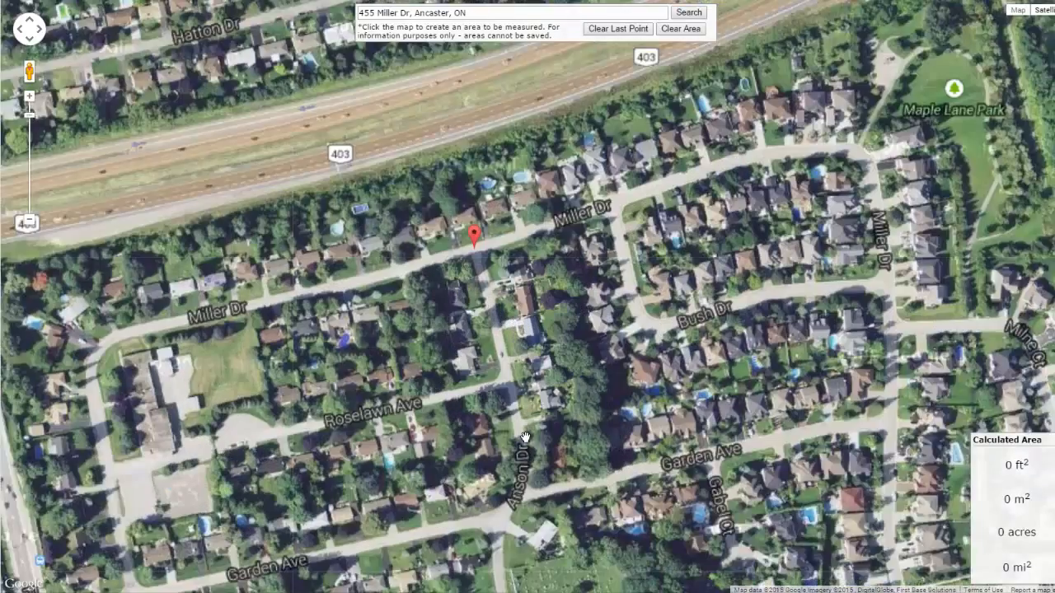
drag(524, 436, 508, 185)
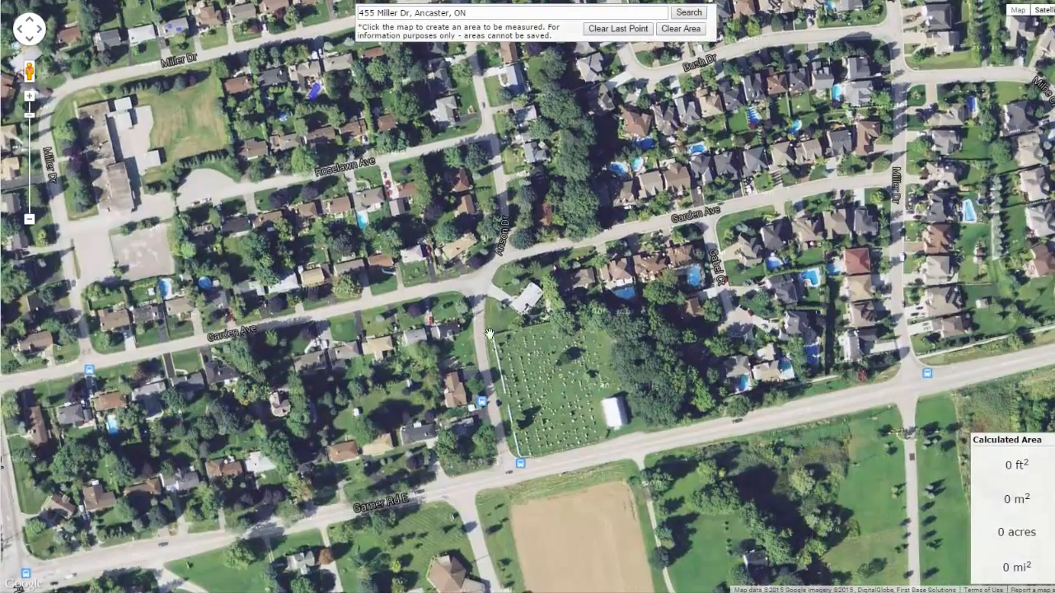
click(553, 323)
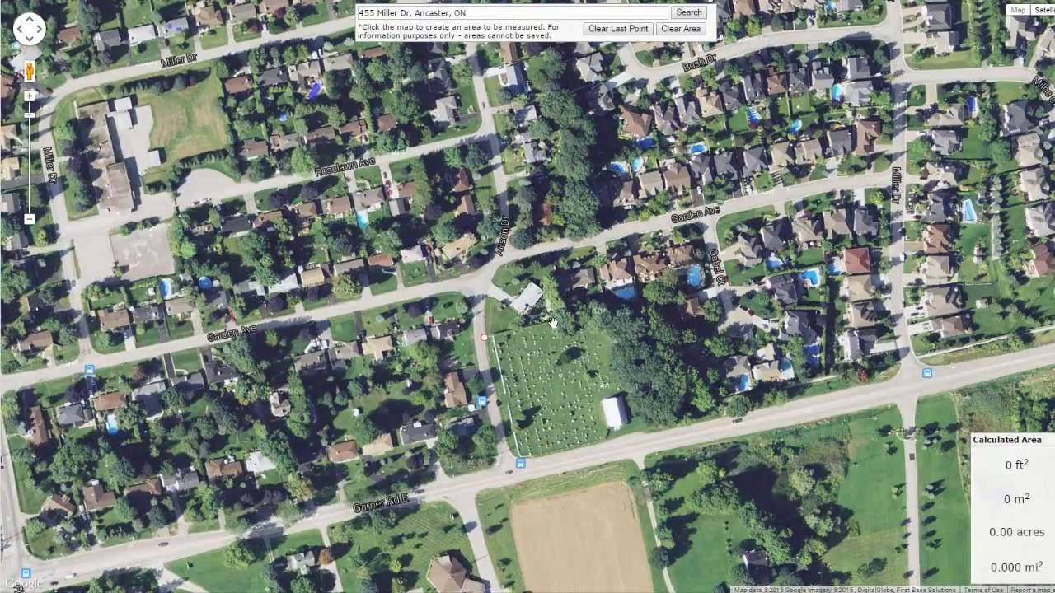
click(612, 330)
click(627, 392)
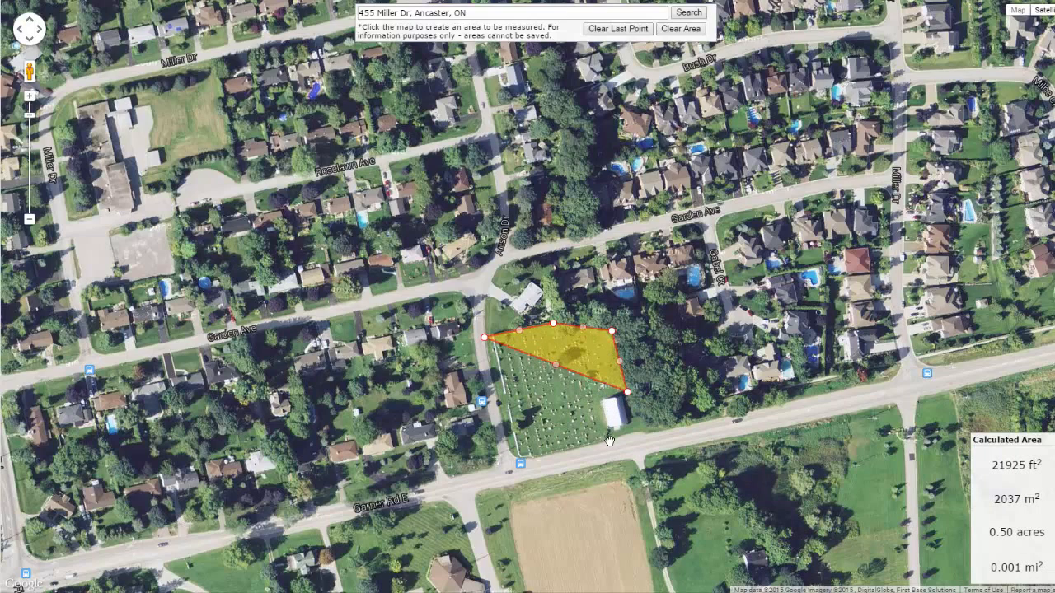
click(600, 401)
click(610, 441)
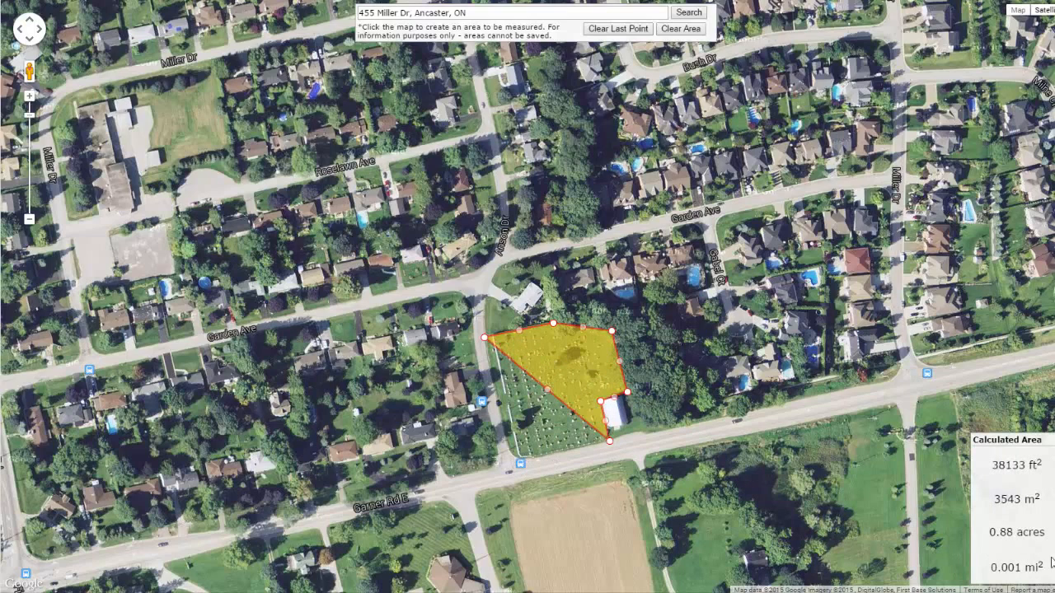
click(517, 455)
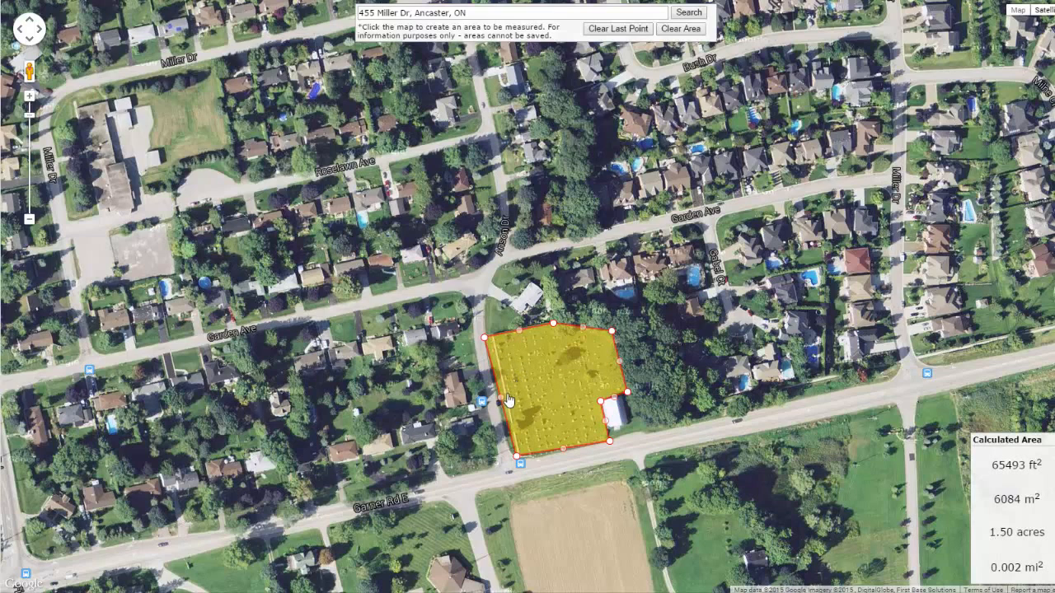
Step: Adjust the measured outline by moving its Anson Dr edge and its corner at Garner Rd E outward toward the street
scroll(511, 404, up, 2)
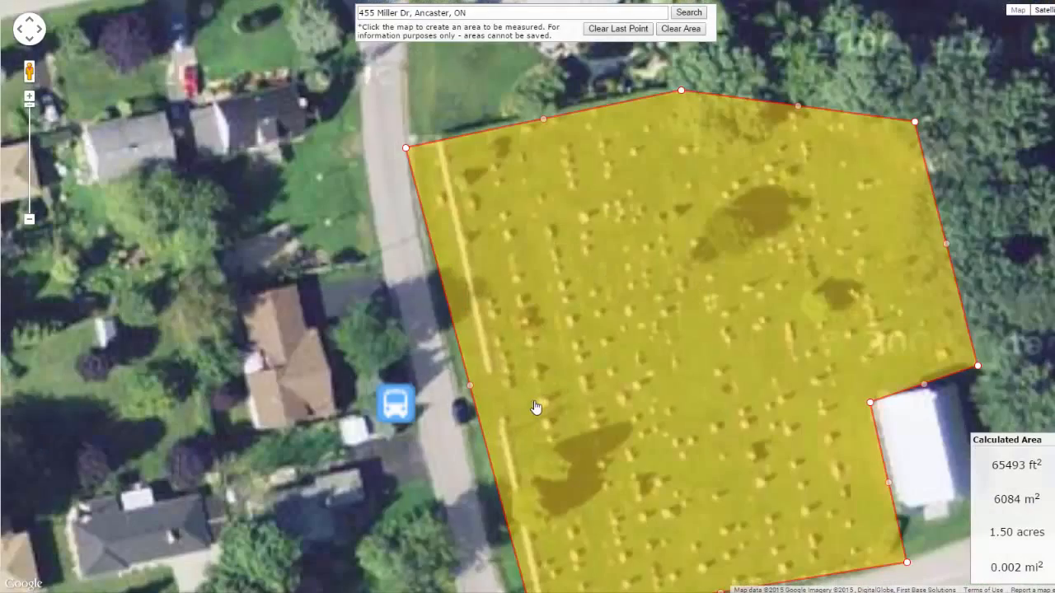
drag(536, 407, 530, 323)
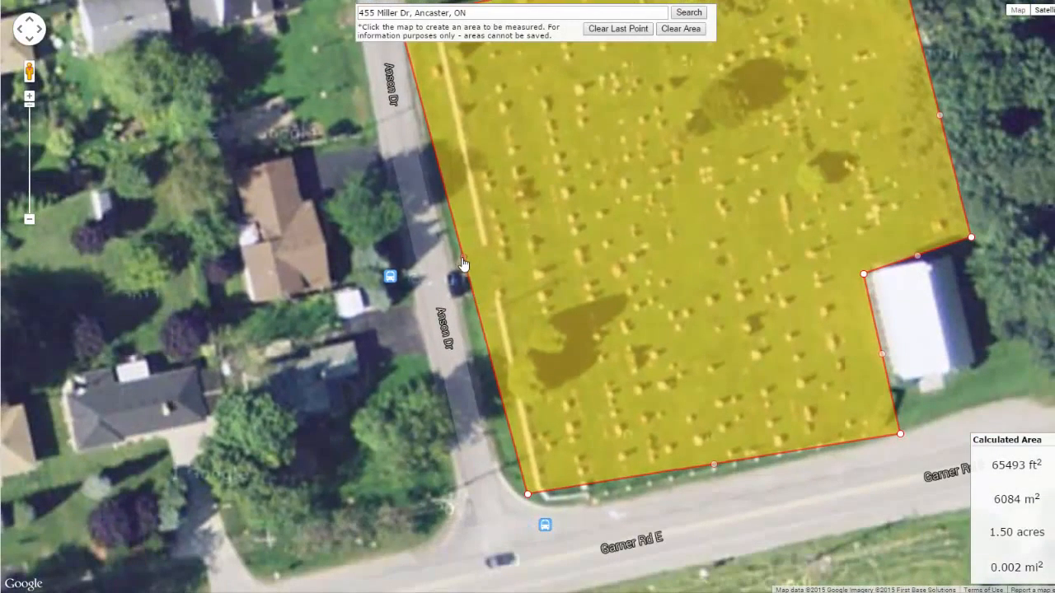
drag(462, 264, 445, 265)
drag(528, 495, 499, 469)
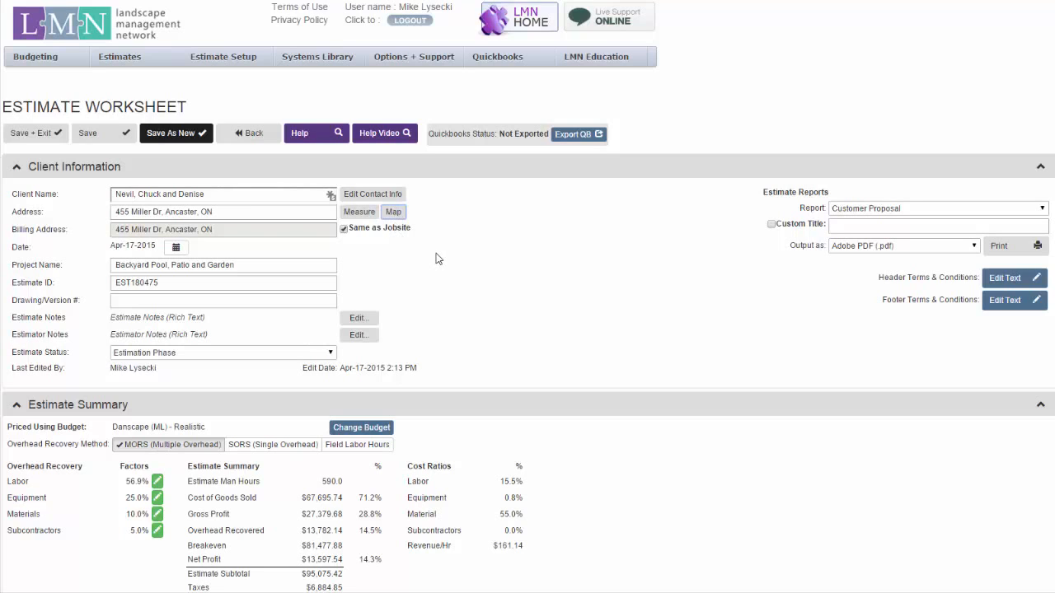
Step: Review the estimate's ID, drawing/version number and available status options, keeping the status at Estimation Phase
click(188, 282)
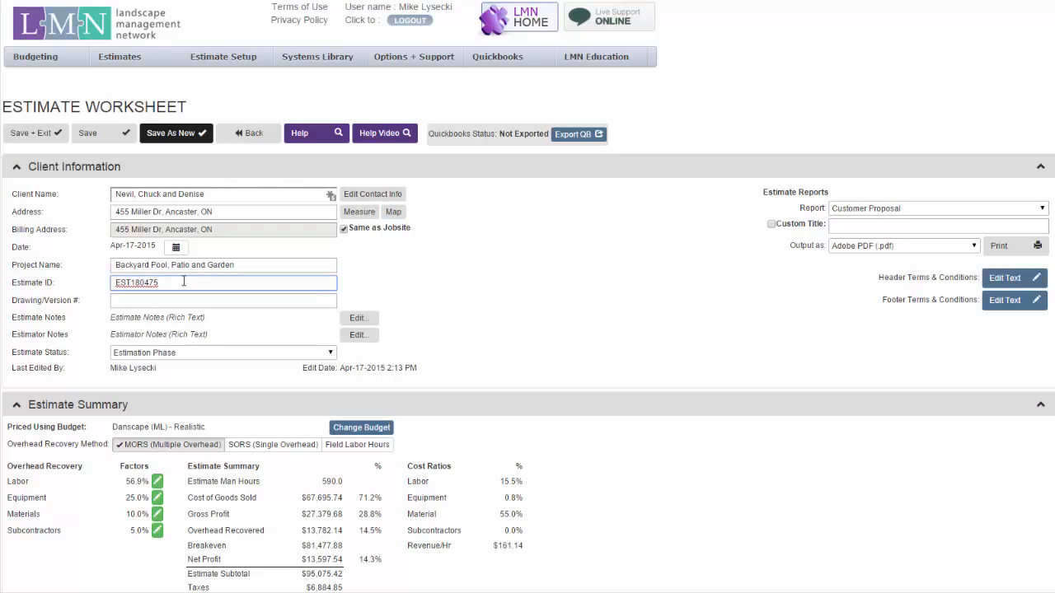
click(188, 301)
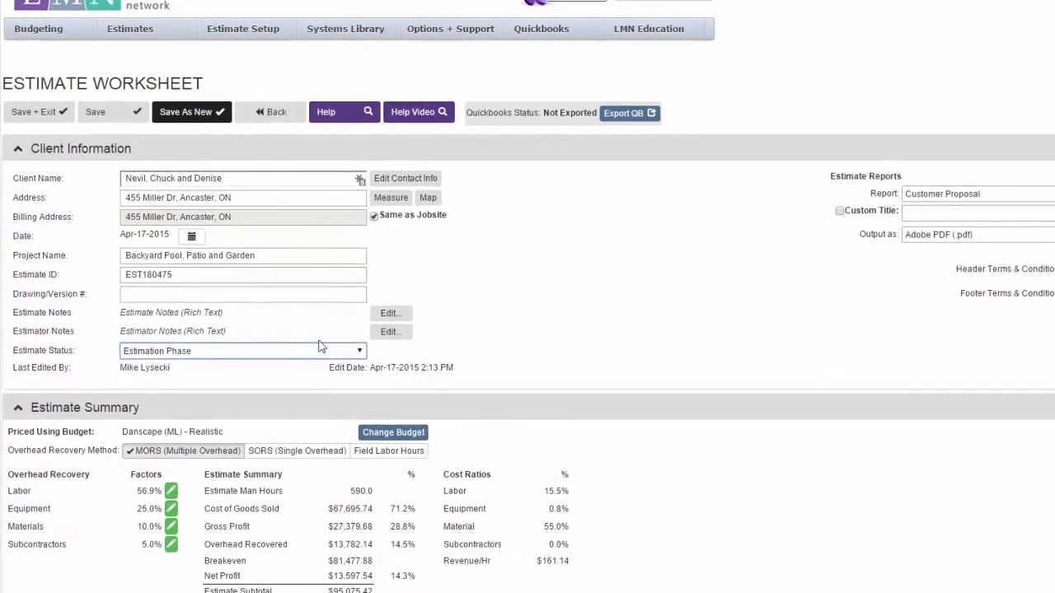
click(330, 353)
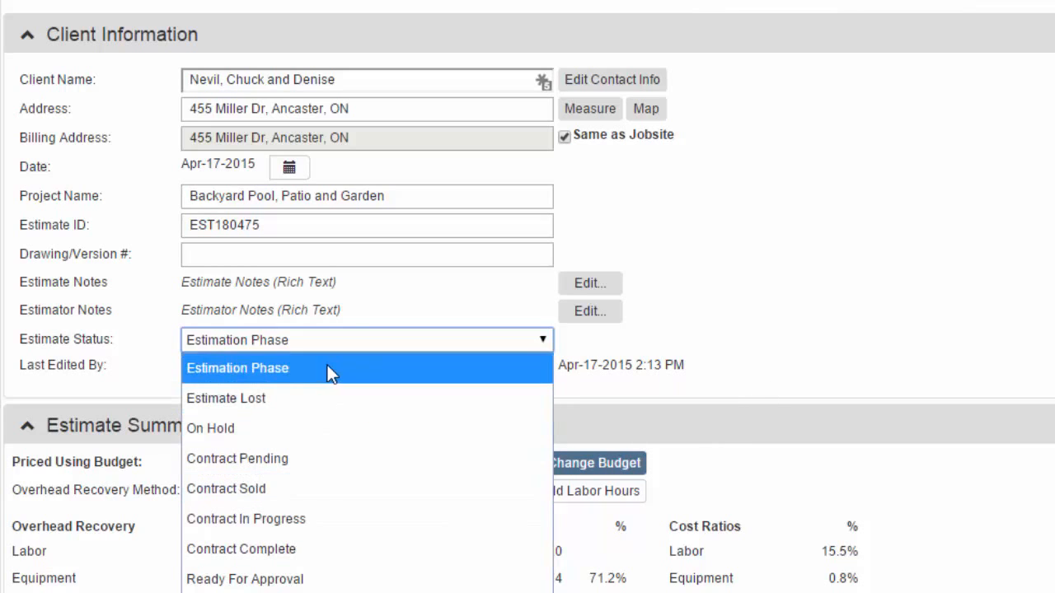
click(921, 333)
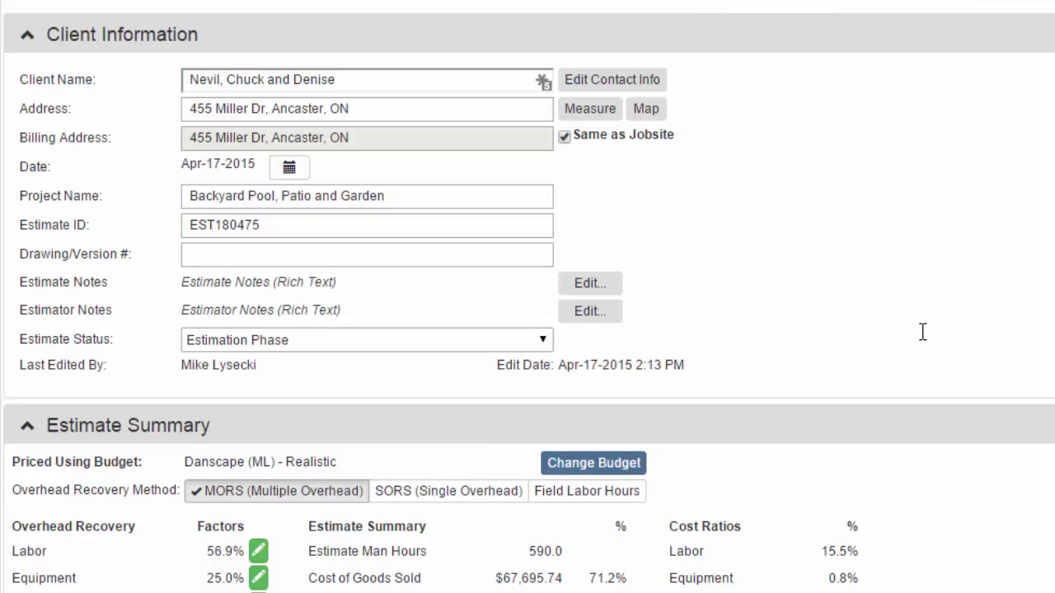
Step: Examine the Estimate Summary, including the cost ratios and revenue per hour, and the work areas in the Work Summary
scroll(954, 271, down, 4)
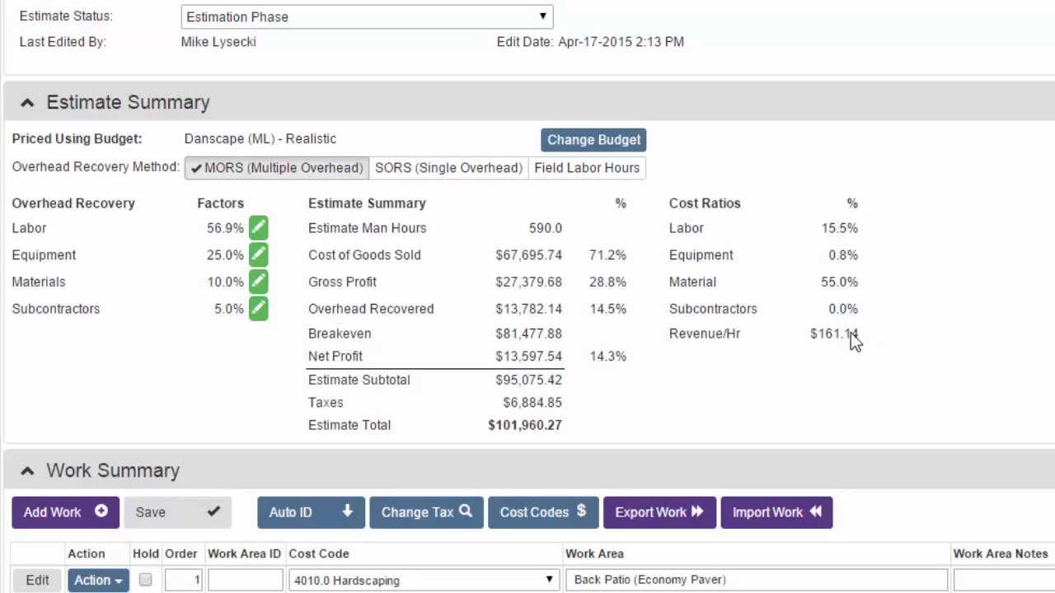
drag(850, 333, 676, 328)
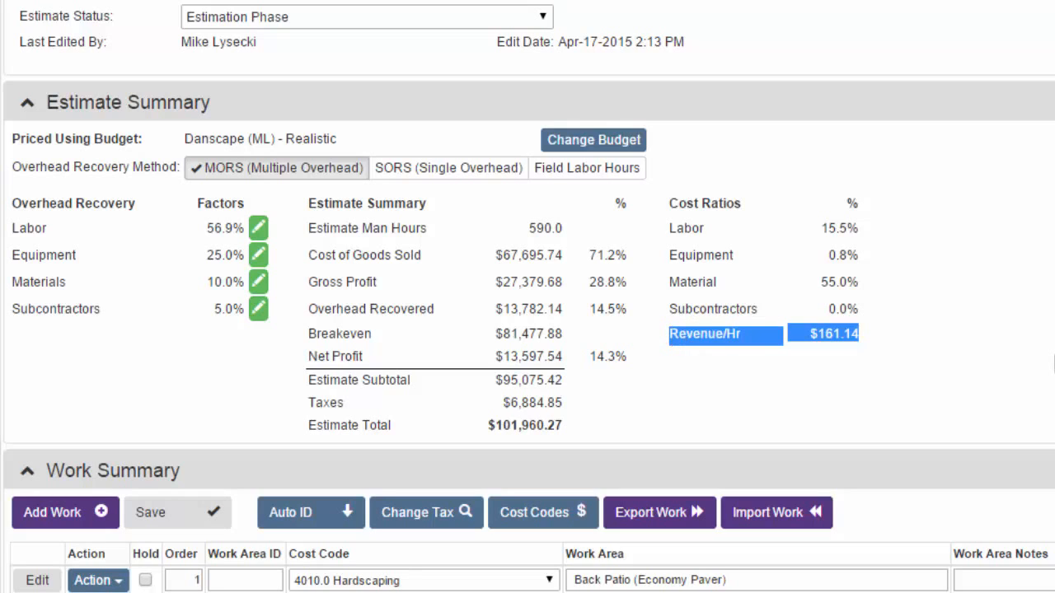
click(1053, 364)
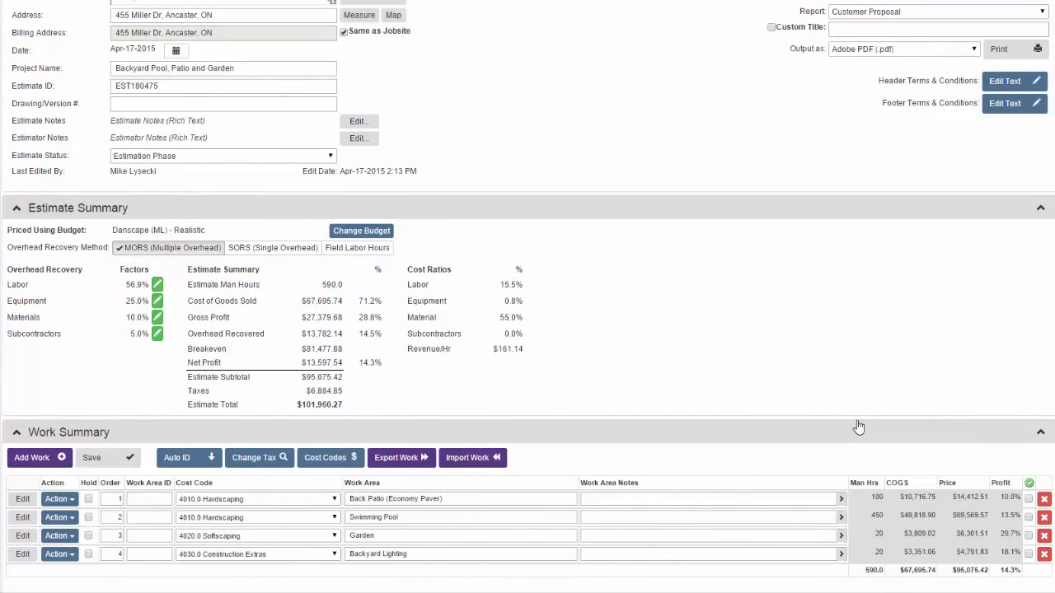
scroll(784, 384, down, 1)
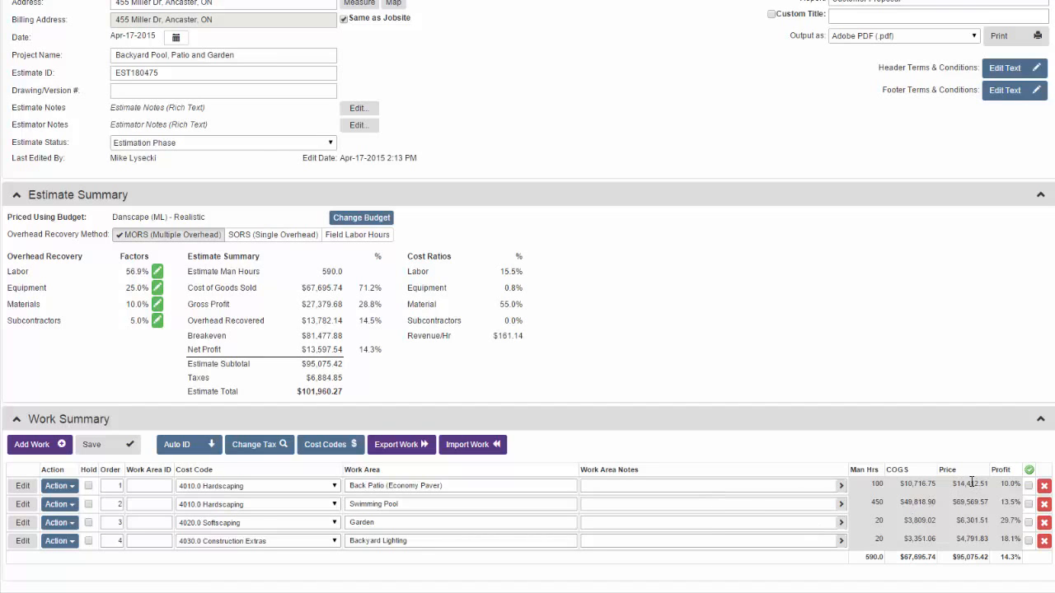
Step: Expand the Back Patio (Economy Paver) work area, review its item quantities, costs and prices, and collapse it
click(25, 485)
scroll(141, 440, down, 3)
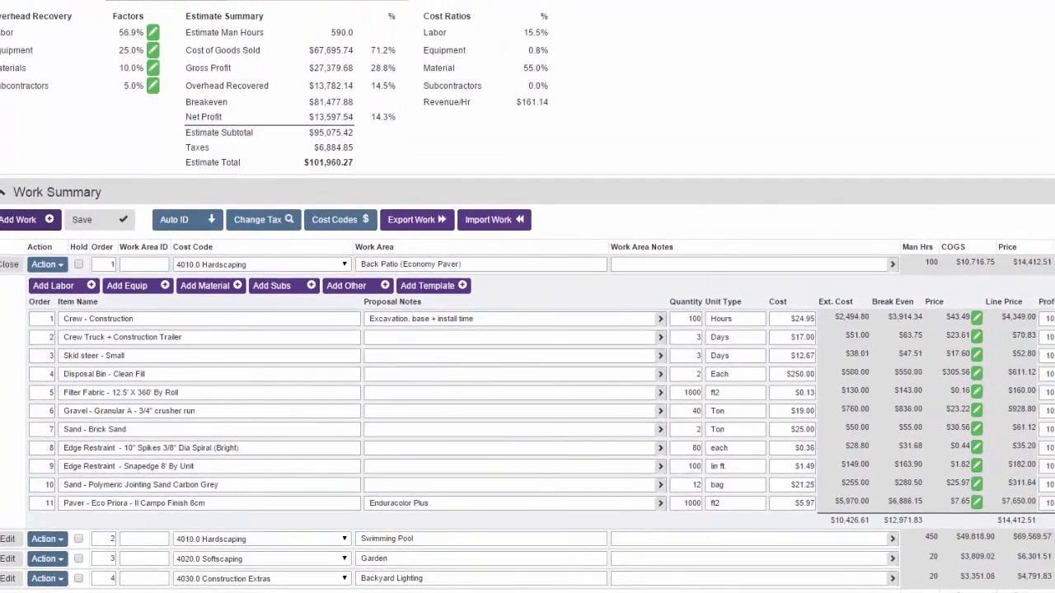
click(27, 292)
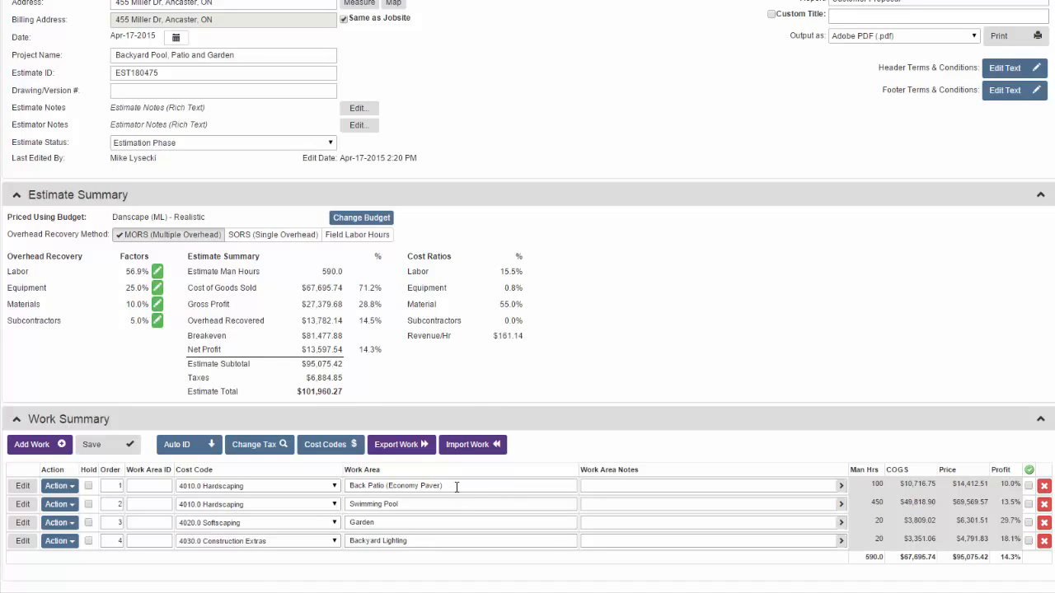
Step: Add a work area named "Back Patio (Premium Paver)" with cost code 4010.0 Hardscaping
click(39, 444)
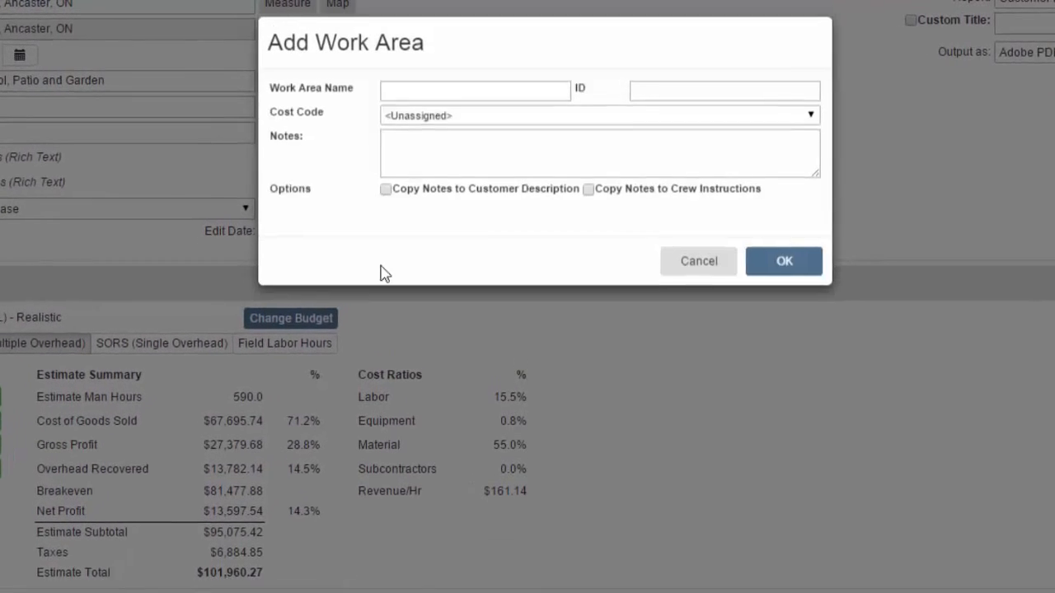
click(420, 91)
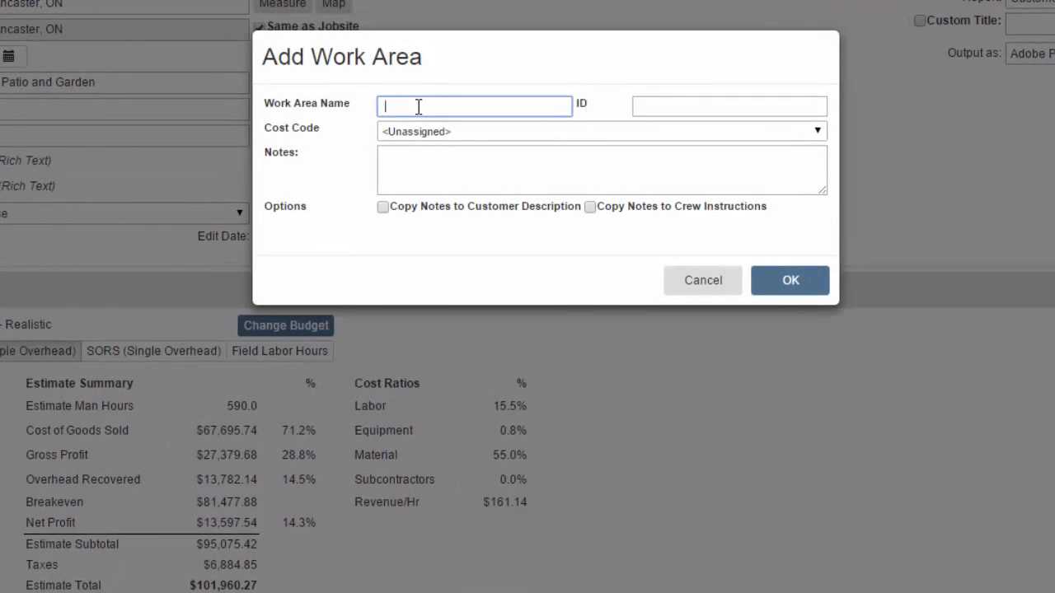
text(Ba)
text(ck Patio (Premium P)
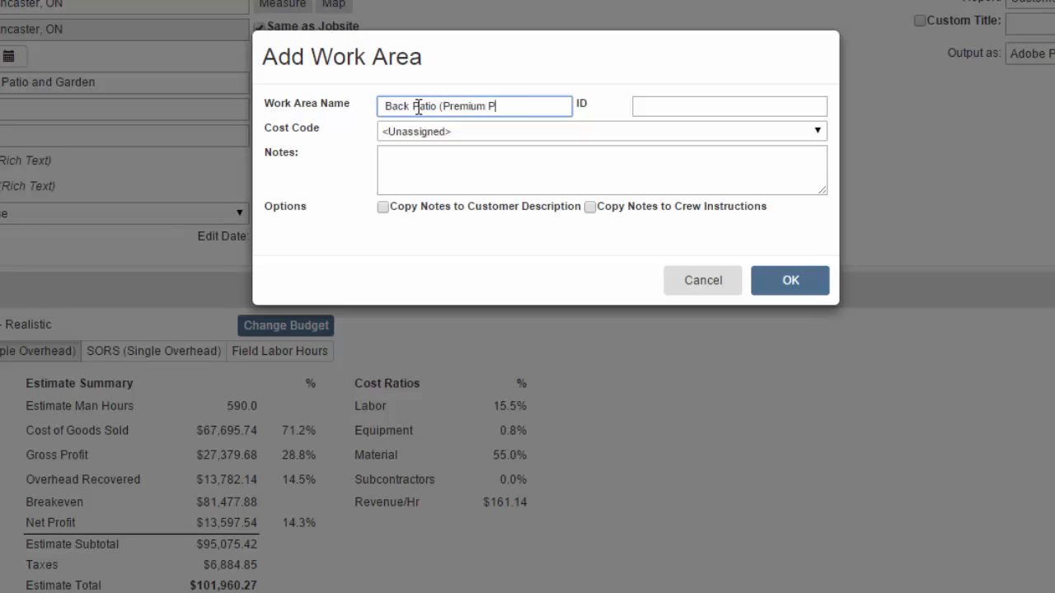
text(avers))
click(459, 135)
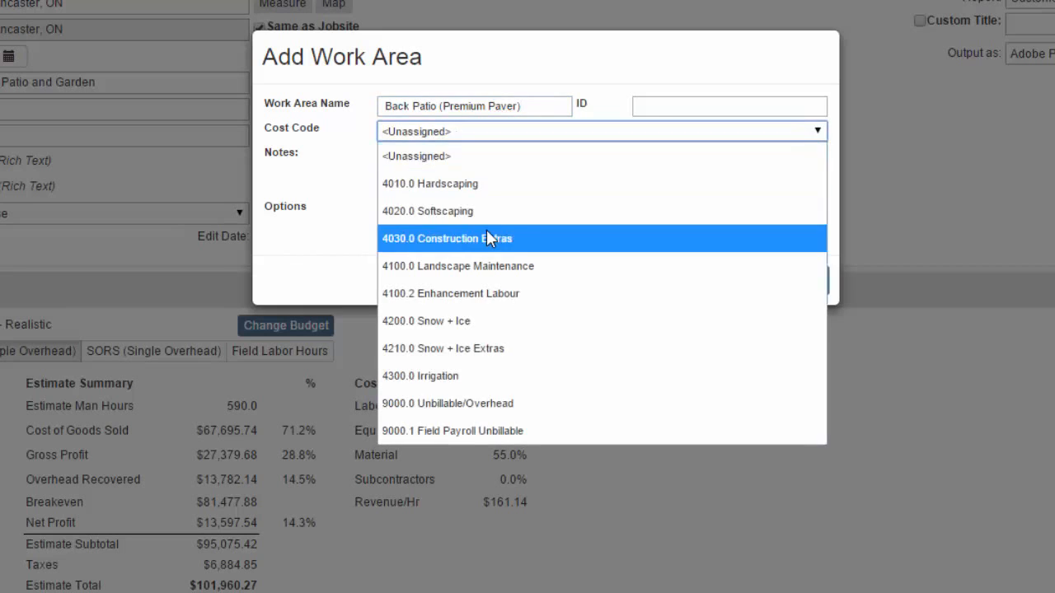
click(490, 184)
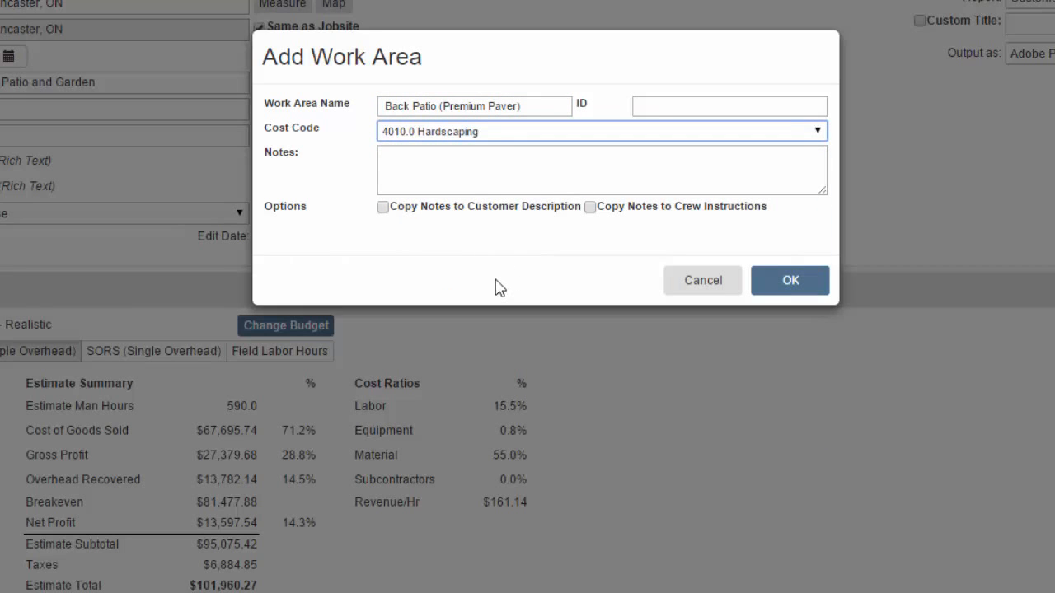
click(773, 295)
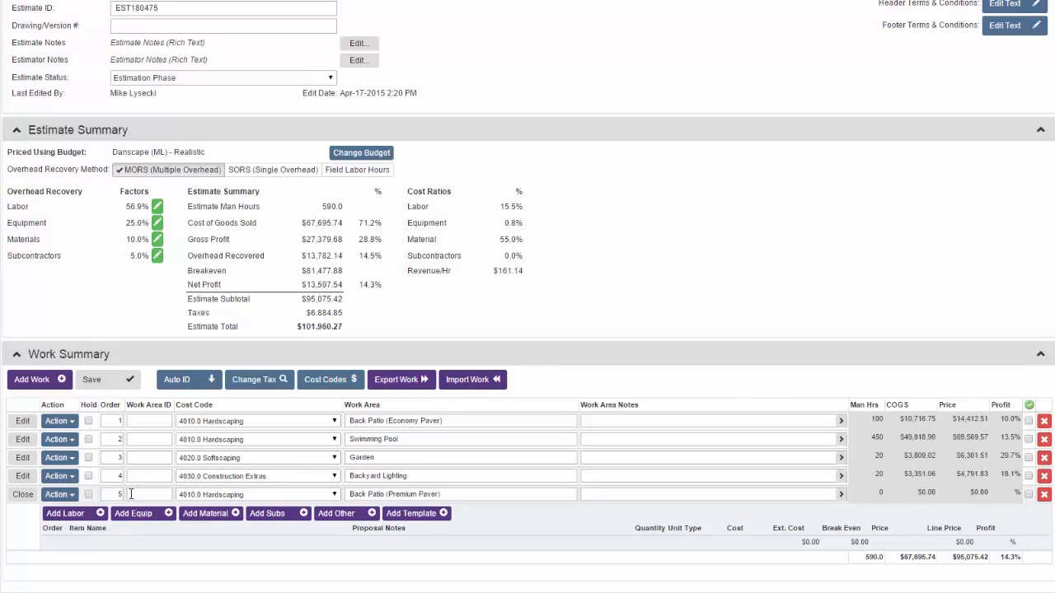
Step: Pick the "Crew - Construction (4..." labor item for the Back Patio (Premium Paver) work area with a quantity of 100 hours
click(70, 516)
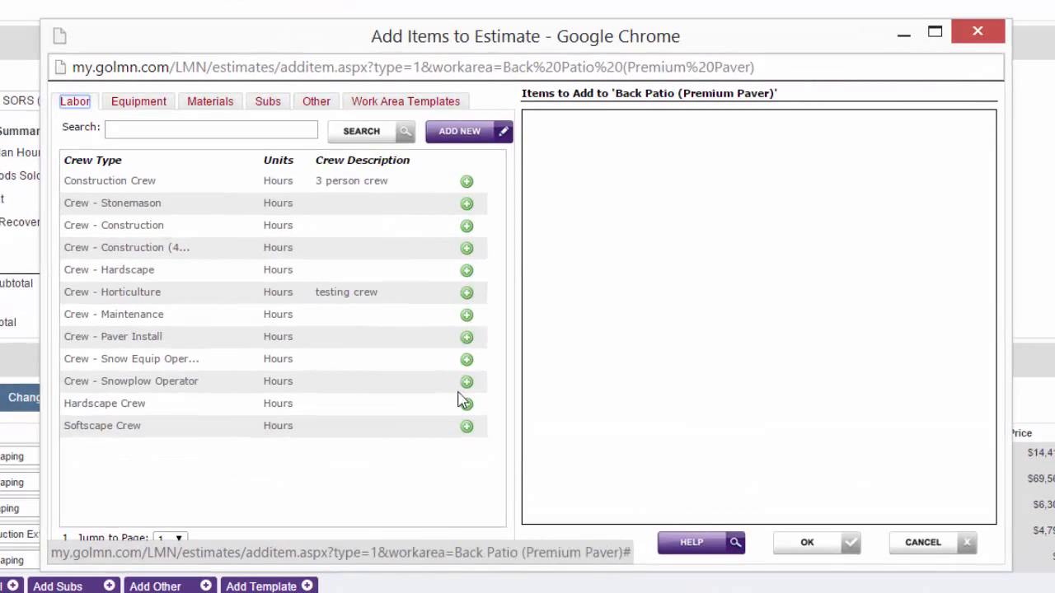
click(467, 249)
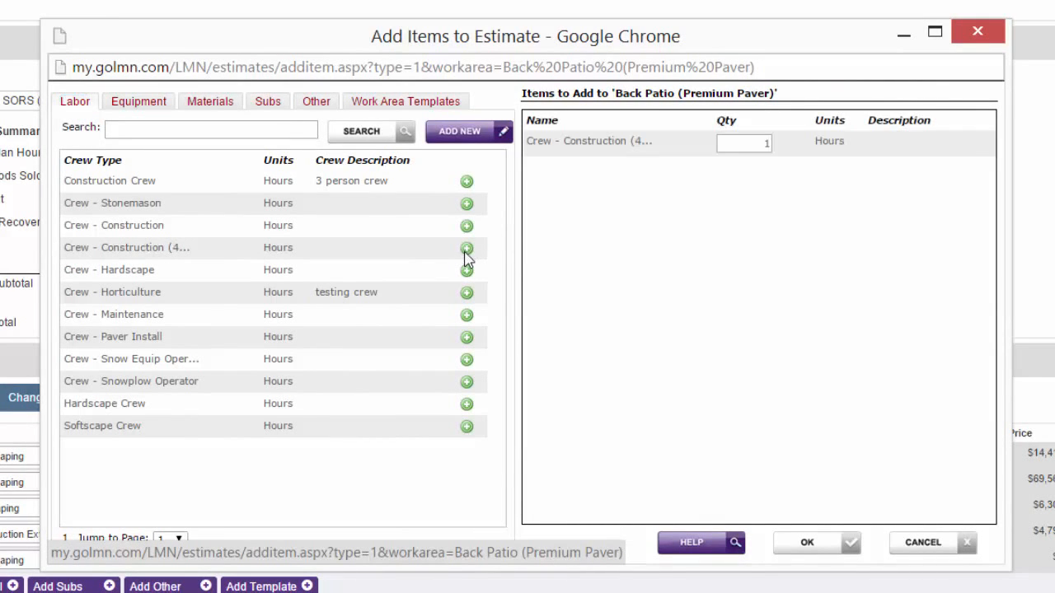
click(749, 147)
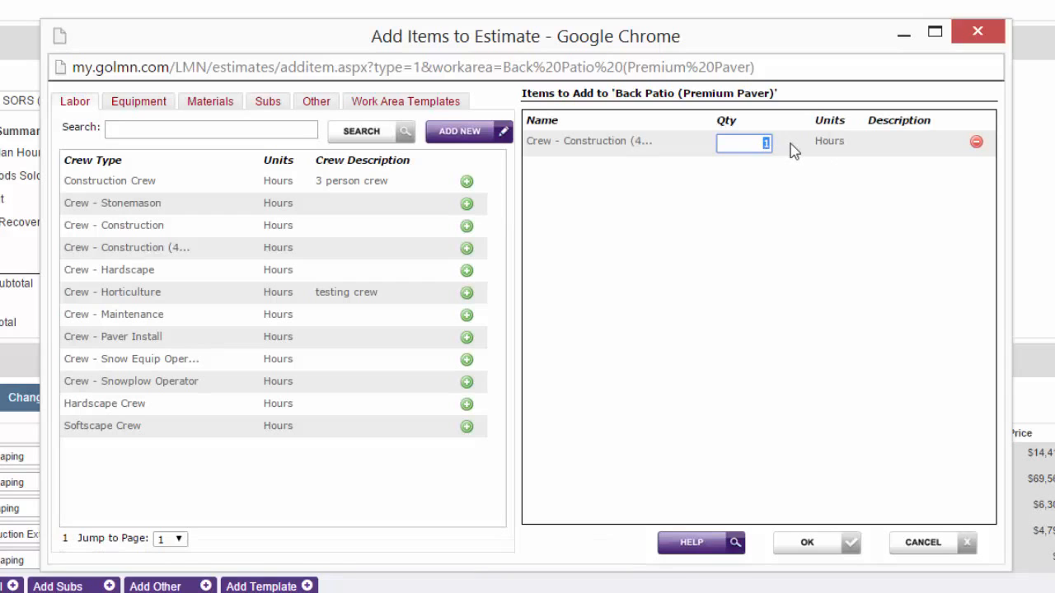
text(100)
Step: Include the equipment items "Crew Truck - 3/4 ton" and "Skid steer - Small" in the items to add
click(150, 103)
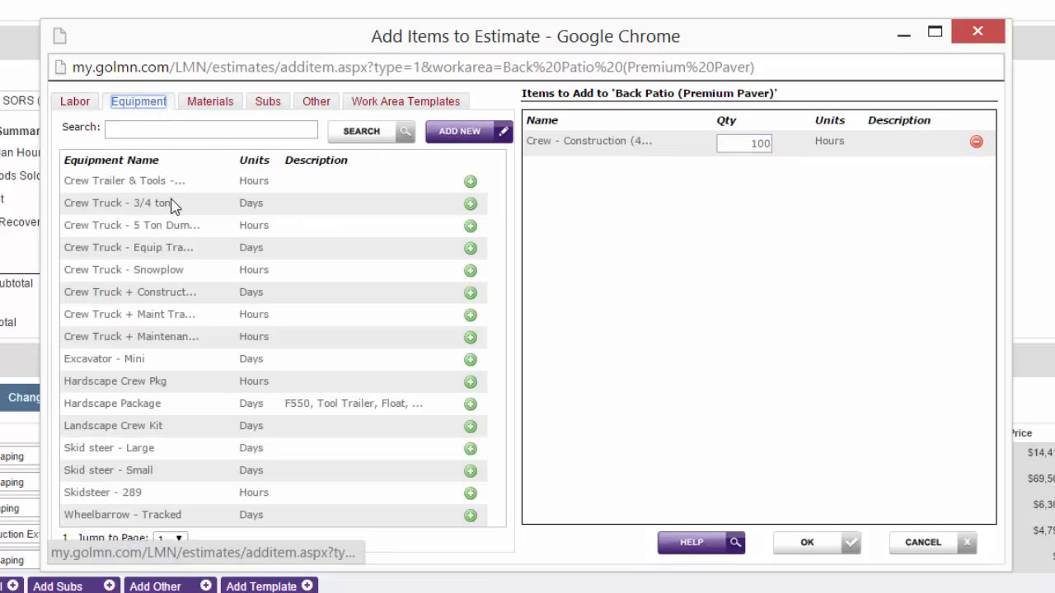
click(470, 205)
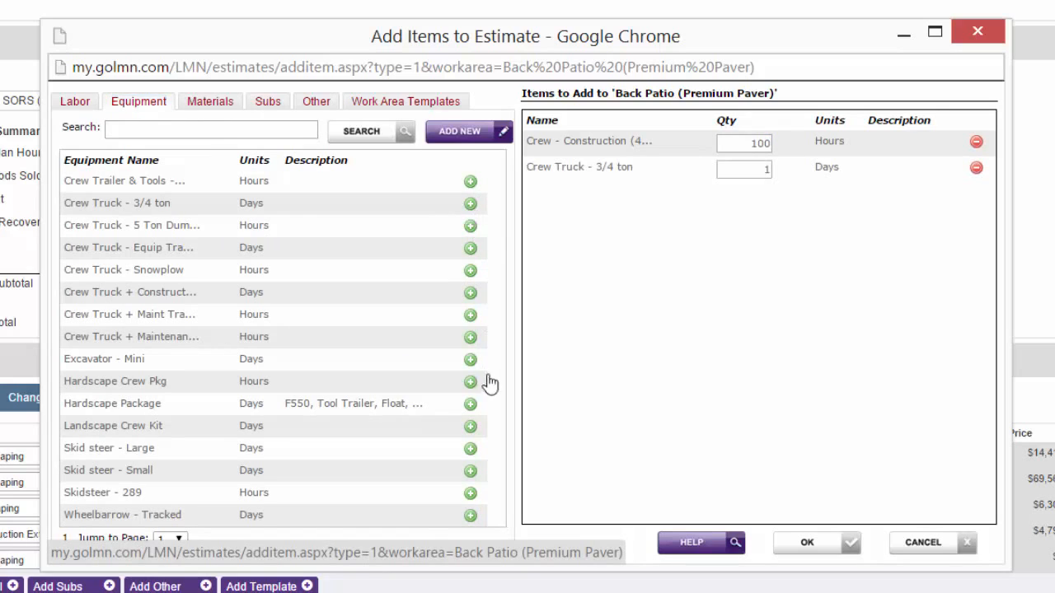
click(470, 471)
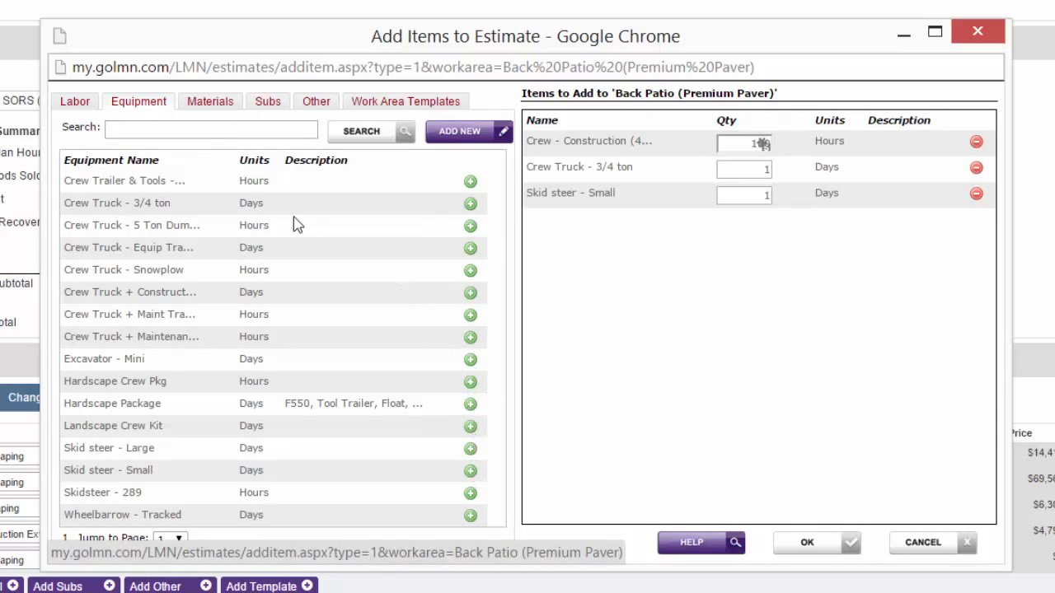
Step: Include "Gravel - Granular A" and "Sand - Brick Sand" from the Aggregates + Sand material category in the items to add
click(207, 102)
click(308, 150)
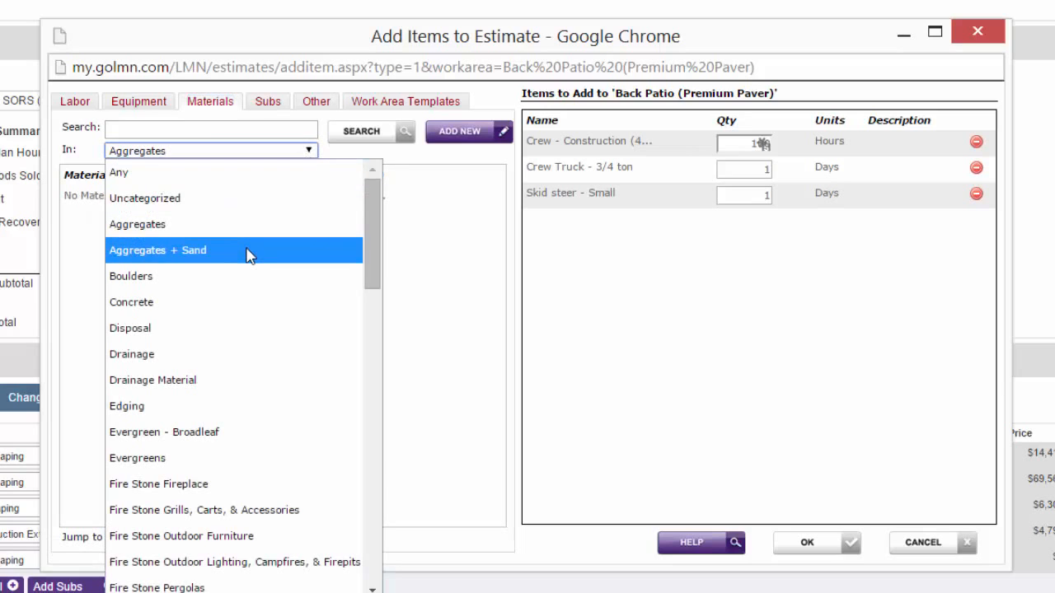
click(250, 256)
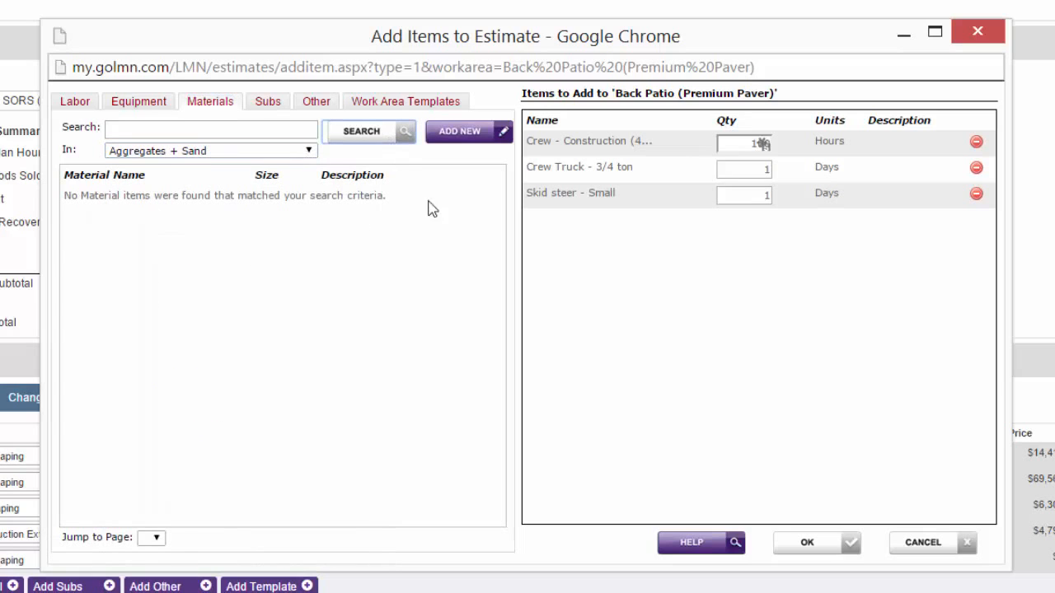
click(460, 305)
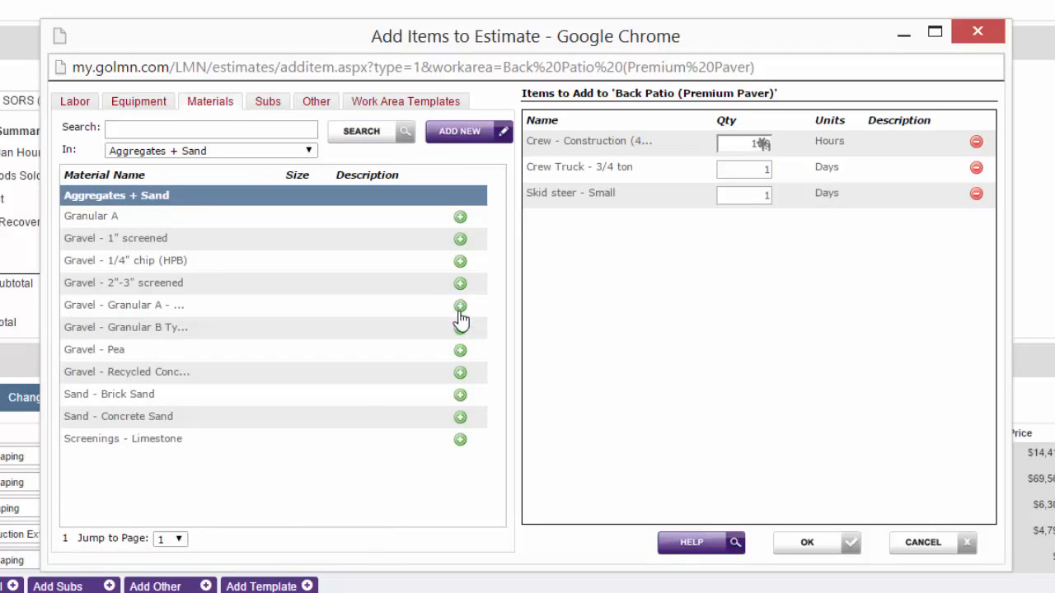
click(460, 395)
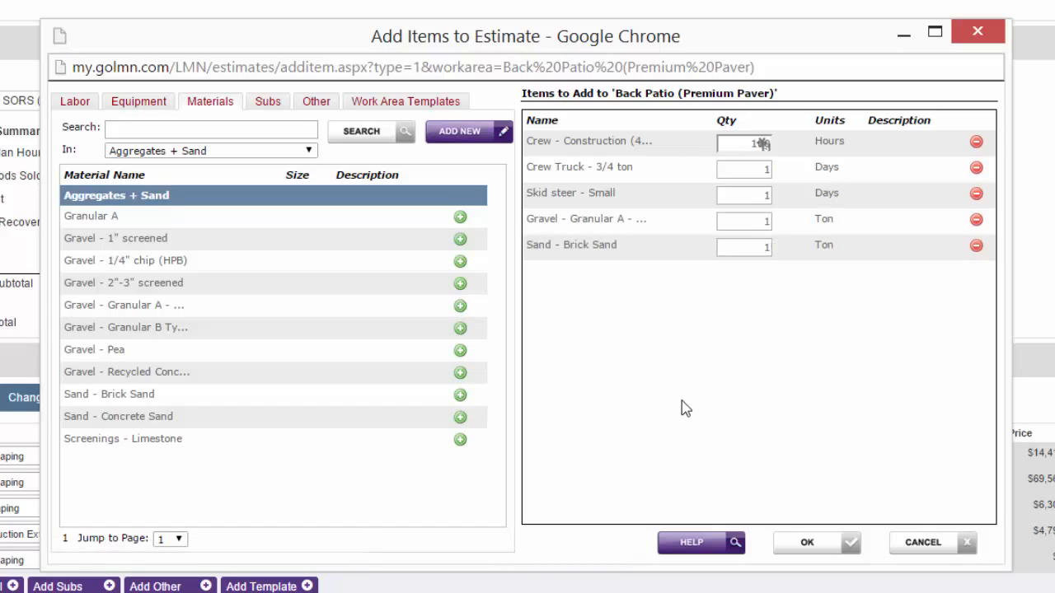
Step: Set quantities of 4 days for the crew truck and skid steer, 60 tons of gravel and 4 tons of brick sand, and confirm the items
drag(734, 141, 793, 141)
drag(746, 170, 789, 192)
text(44)
drag(754, 224, 797, 249)
text(60)
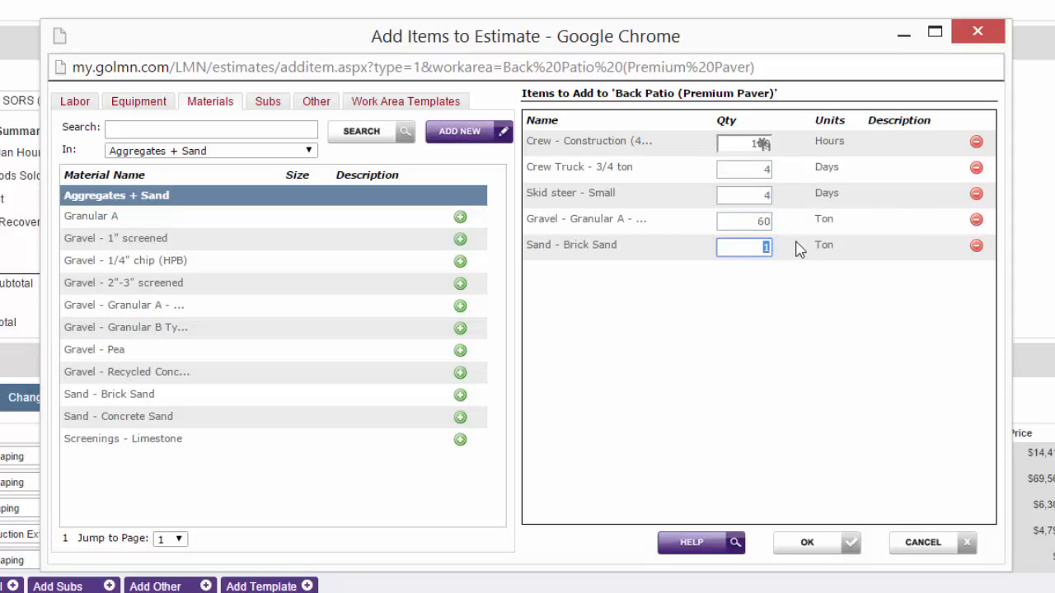
text(4)
click(808, 543)
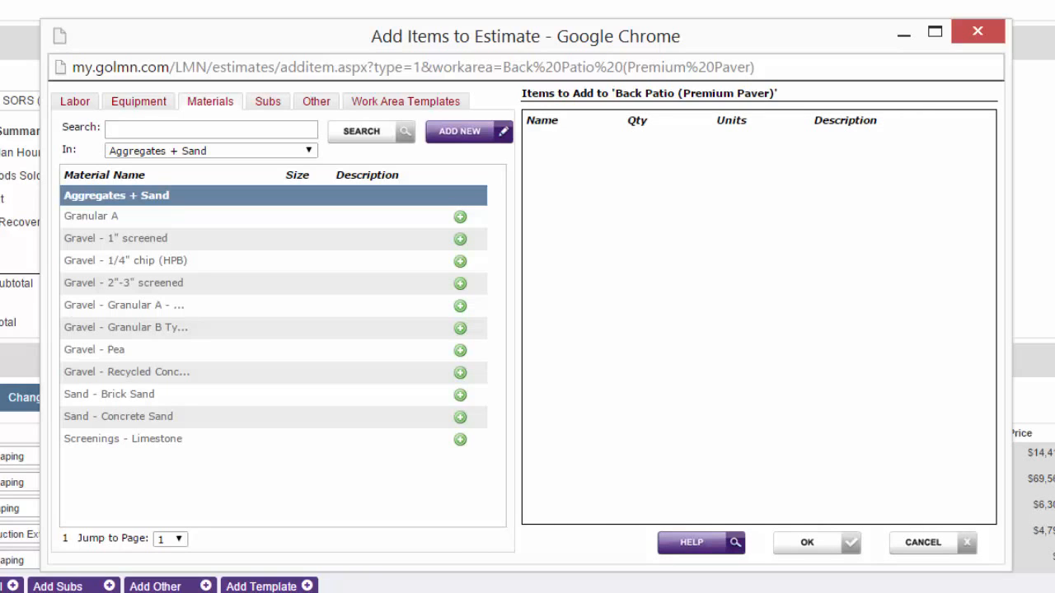
Step: Load the Paver Walkway (Difficult) template and set 80 crew hours, 3 days each for truck and skid steer, 1 disposal bin and 600 ft2 filter fabric
click(384, 104)
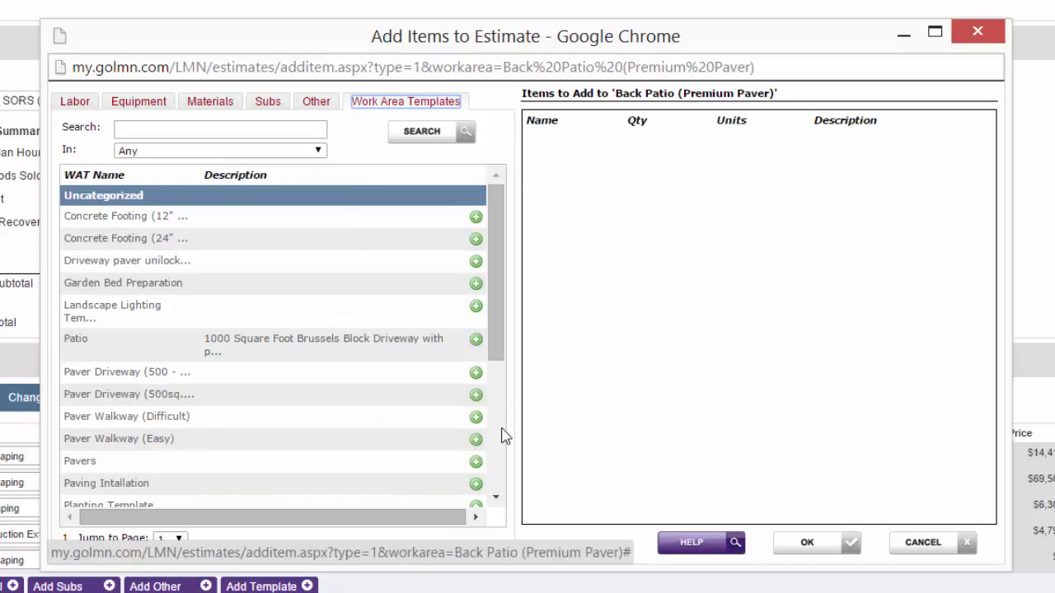
click(476, 418)
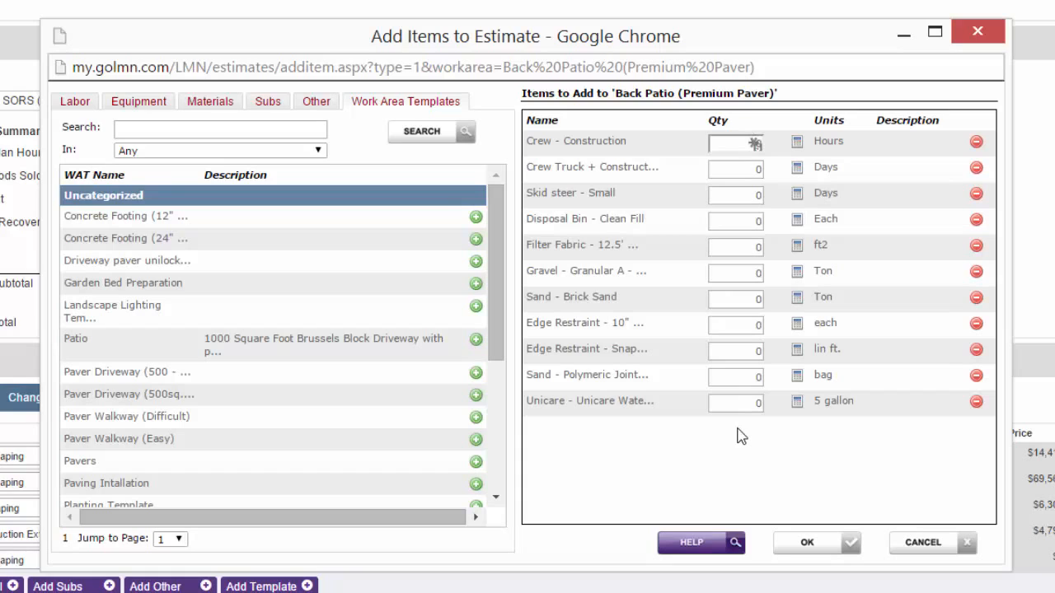
click(744, 142)
key(Tab)
text(3)
key(Tab)
text(3)
key(Tab)
text(1)
key(Tab)
text(600)
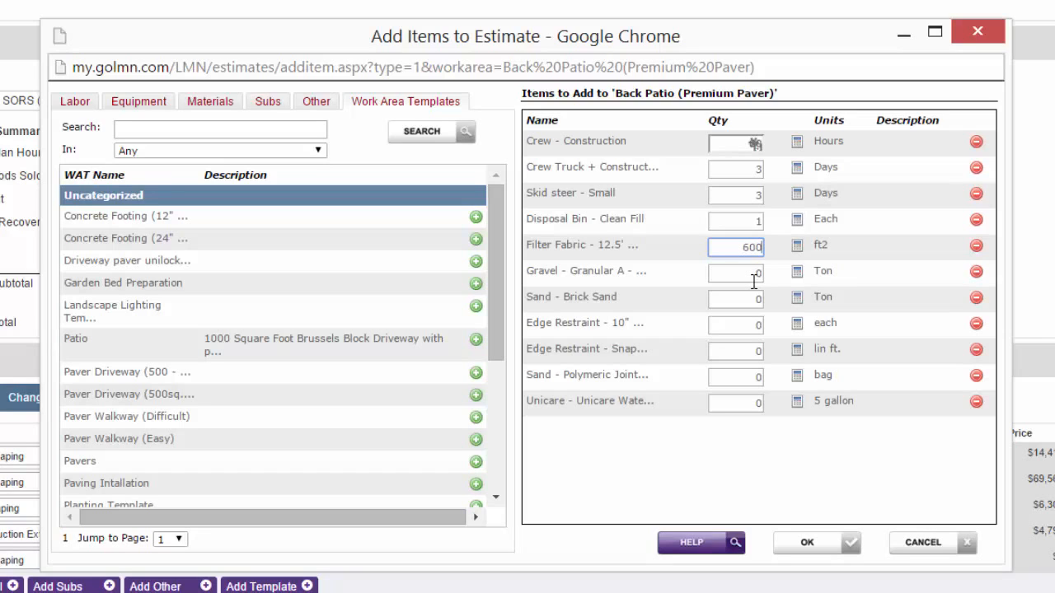
Step: Calculate the Granular A gravel quantity from its suggested installation rate for 600 sq. ft., using the rounded recommended quantity
click(798, 275)
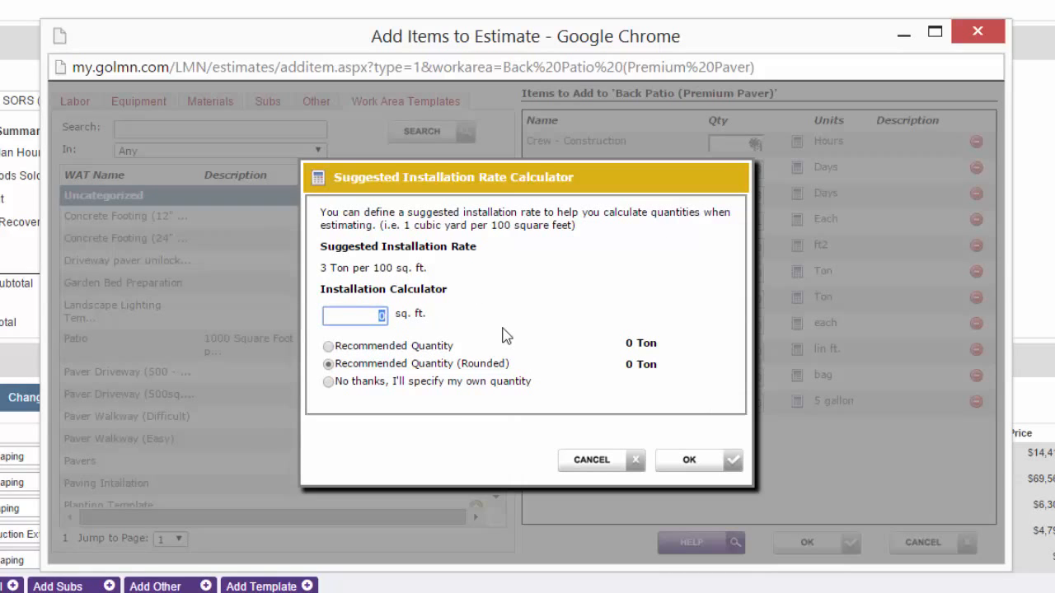
text(00)
click(505, 336)
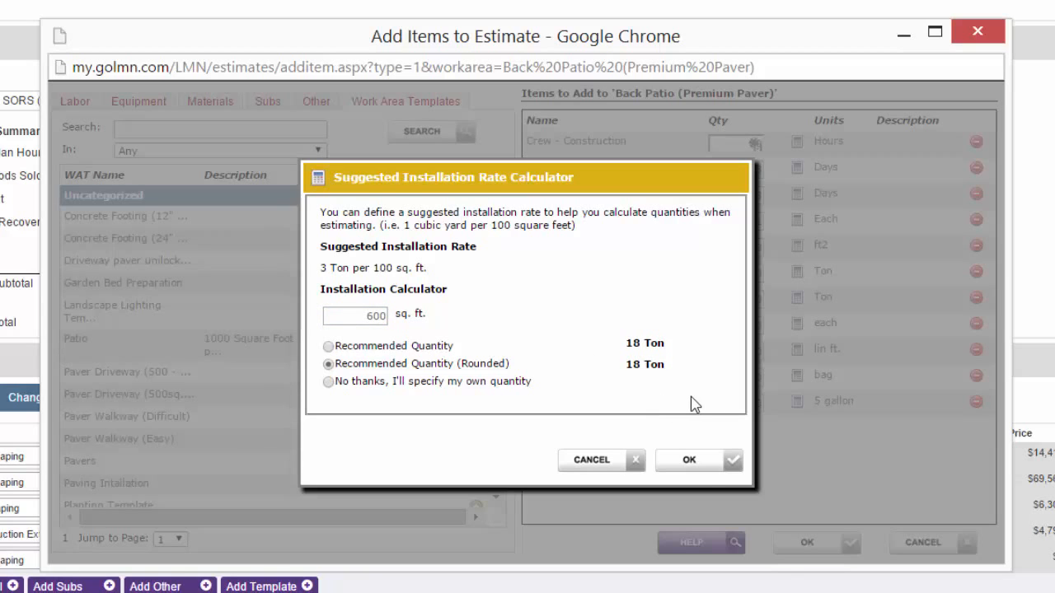
click(702, 463)
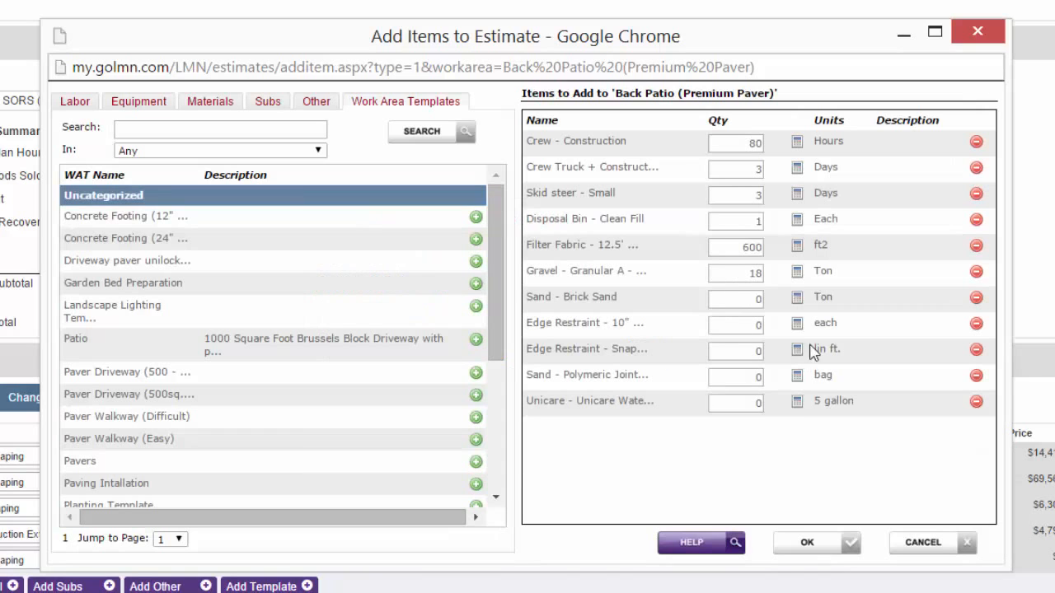
Step: Calculate the brick sand quantity from its suggested installation rate for 600 sq. ft., using the rounded recommended quantity
click(761, 299)
click(796, 298)
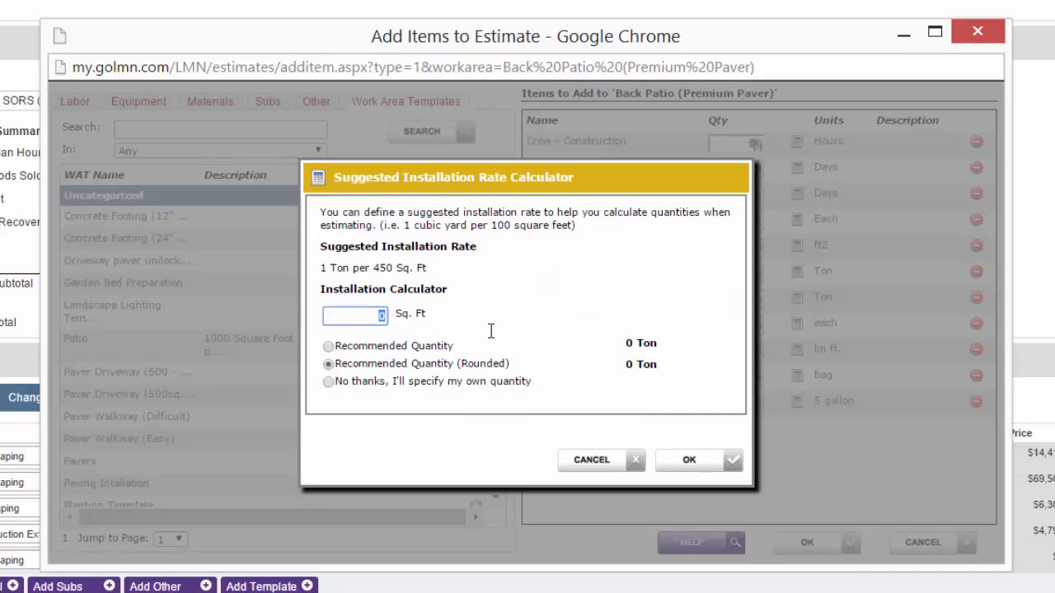
text(600)
click(523, 346)
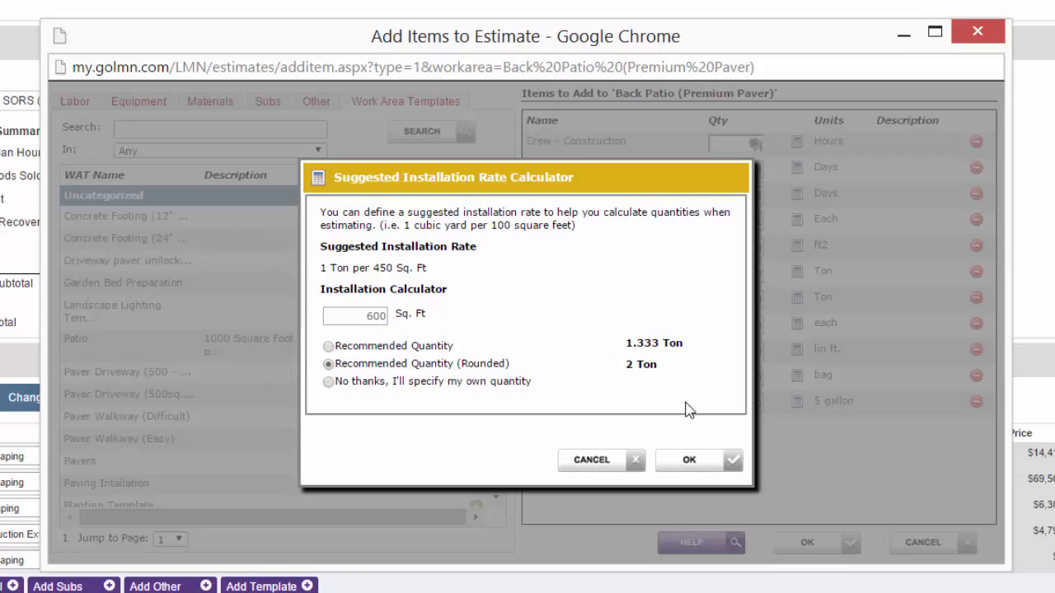
click(703, 463)
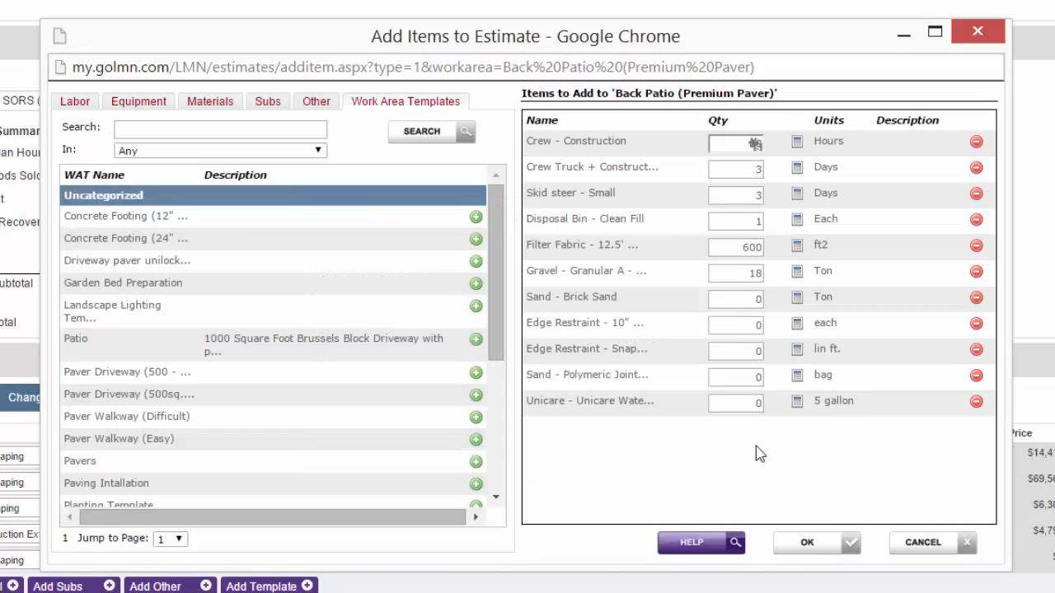
Step: Calculate the 10" edge restraint quantity from its suggested installation rate for 80 lin ft, using the rounded recommended quantity
click(737, 325)
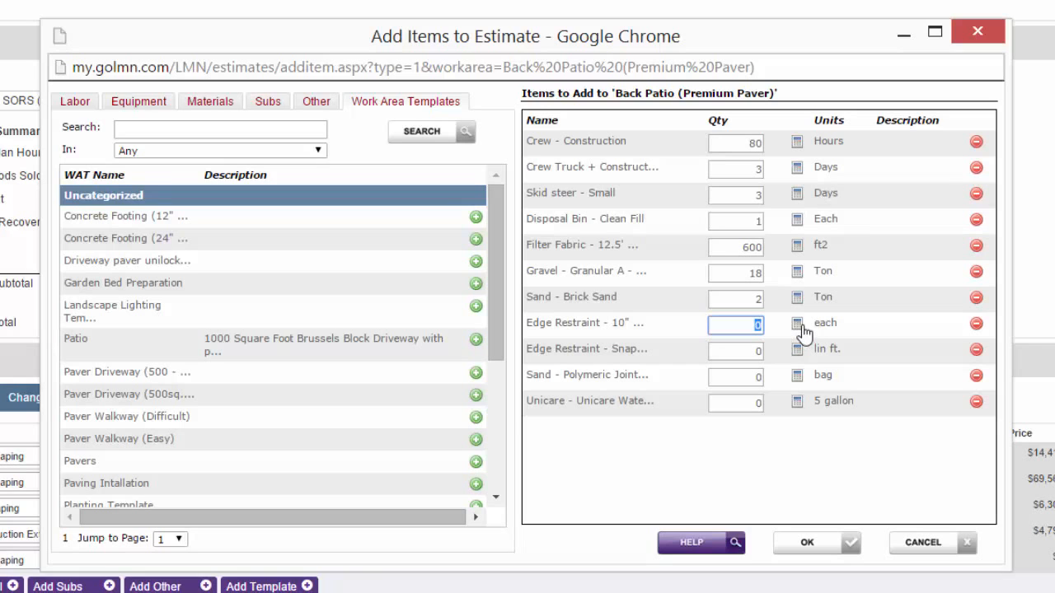
click(799, 325)
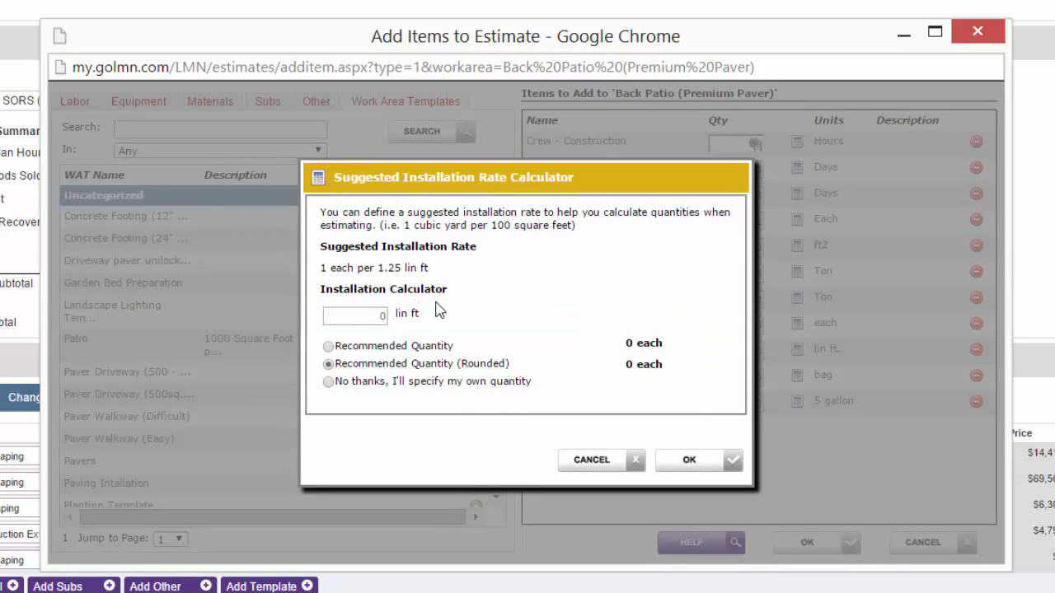
click(371, 315)
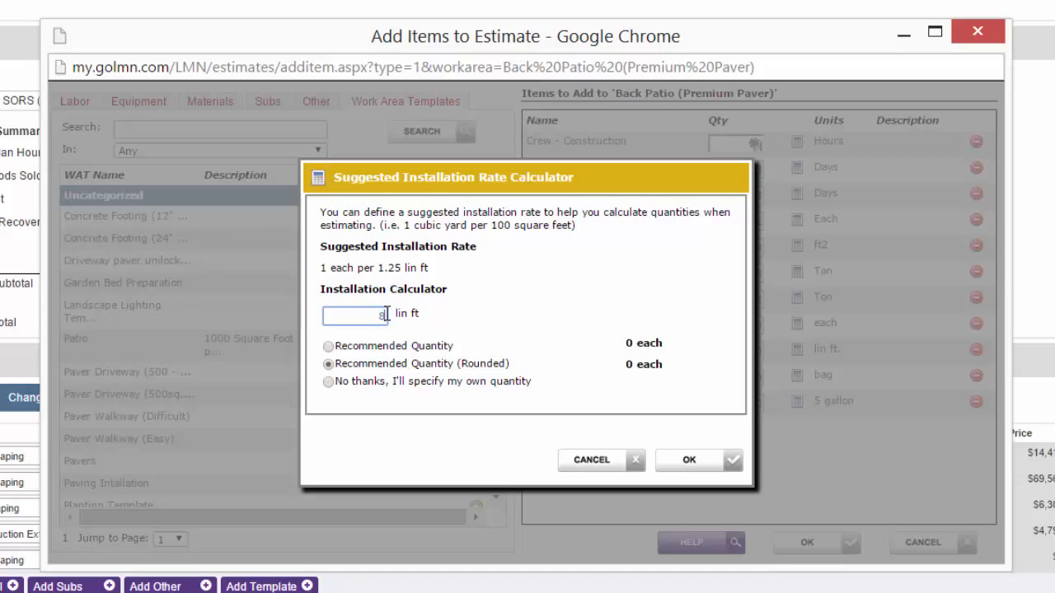
click(529, 334)
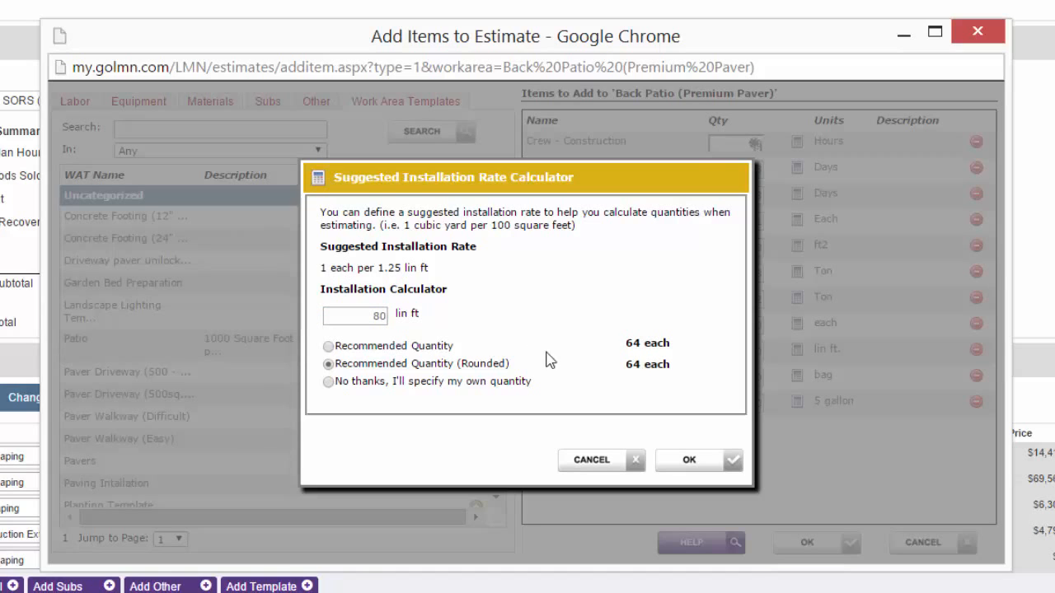
click(699, 469)
Step: Set the Snap edge restraint quantity to 80 lin ft. and the polymeric joint sand to 3 bags
click(750, 351)
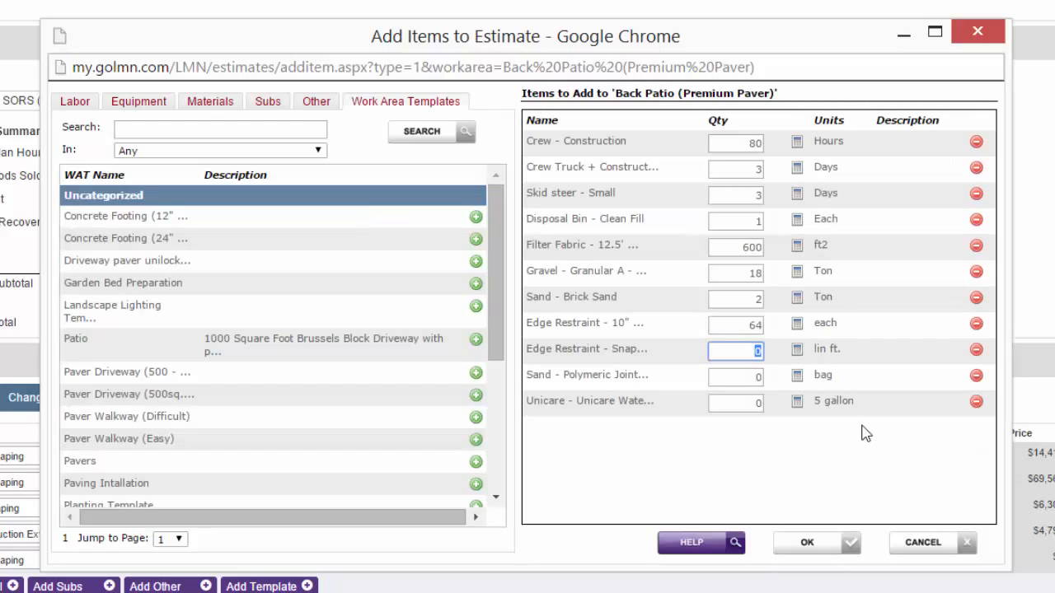
text(80)
key(Tab)
text(3)
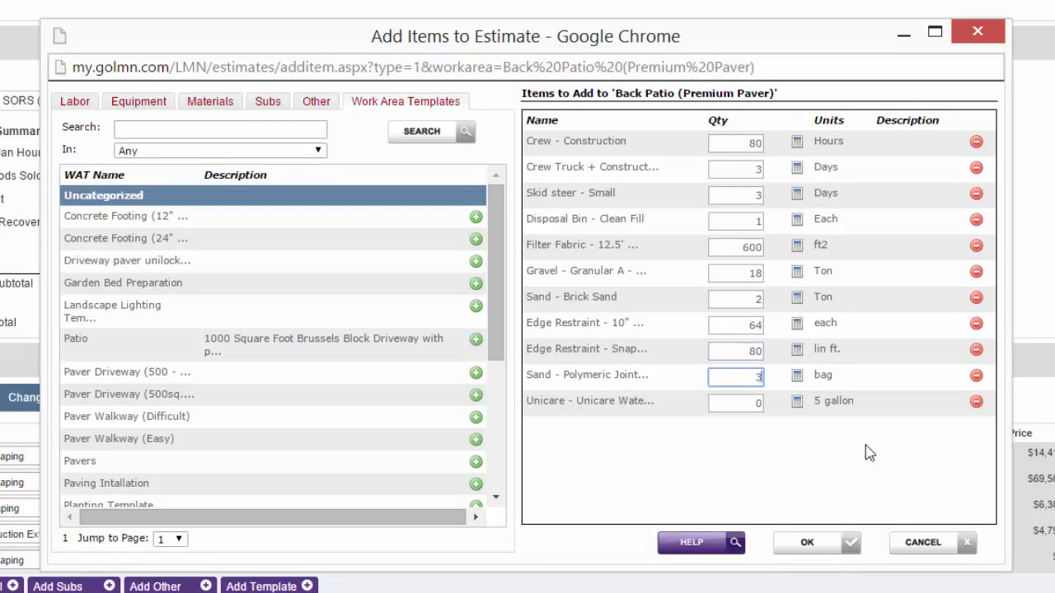
Step: Remove the Unicare item from the items to add and set the polymeric joint sand quantity to 7 bags
click(977, 403)
double_click(751, 377)
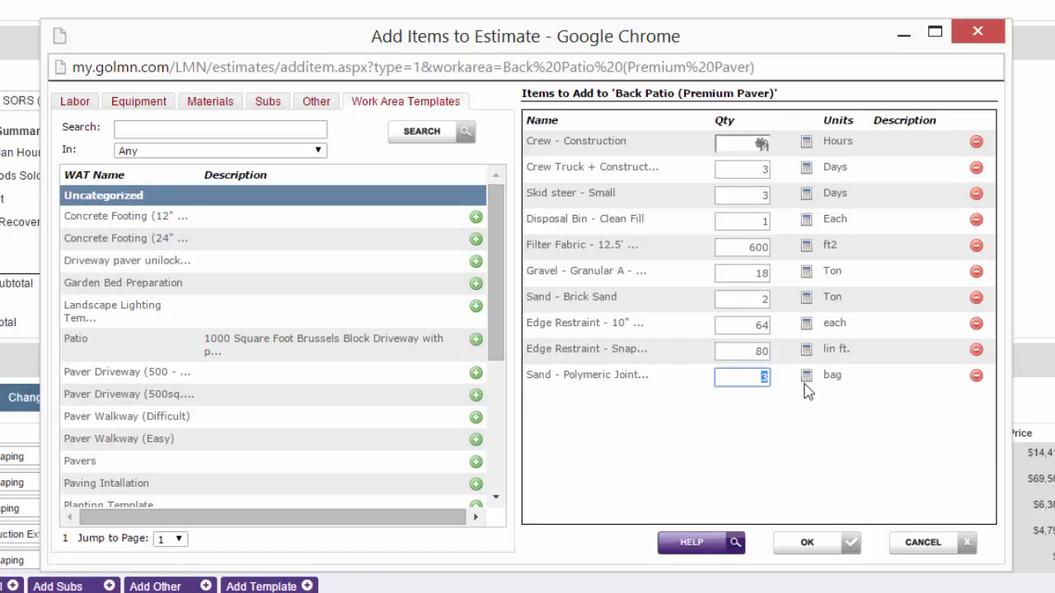
text(7)
Step: Add the Umbriano Non Inventoried paver from the Unilock - Pavers materials at 660 ft2 and confirm the items for the work area
click(211, 101)
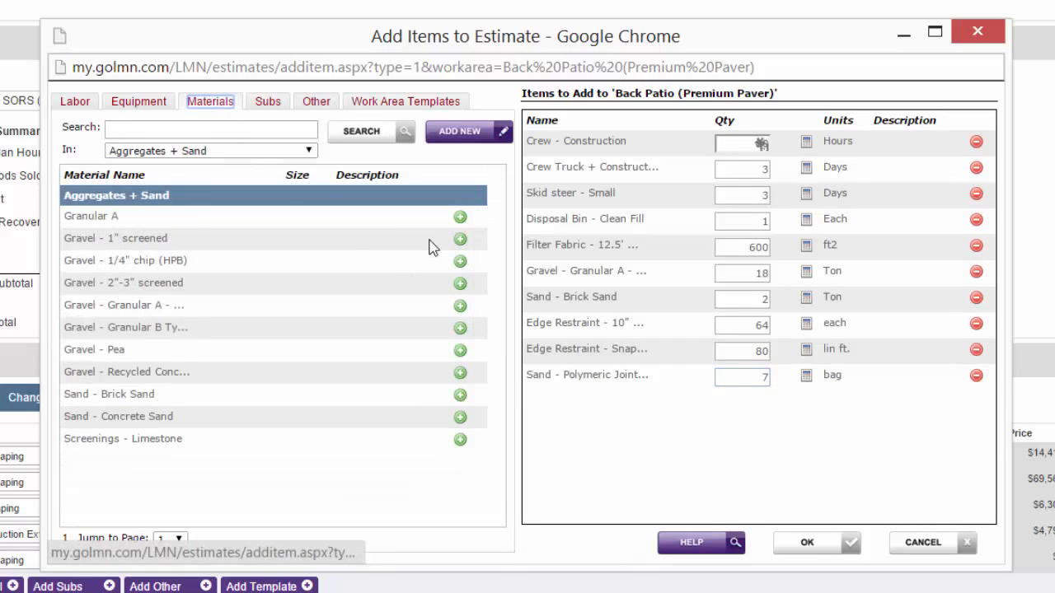
click(268, 151)
scroll(262, 383, down, 8)
click(238, 490)
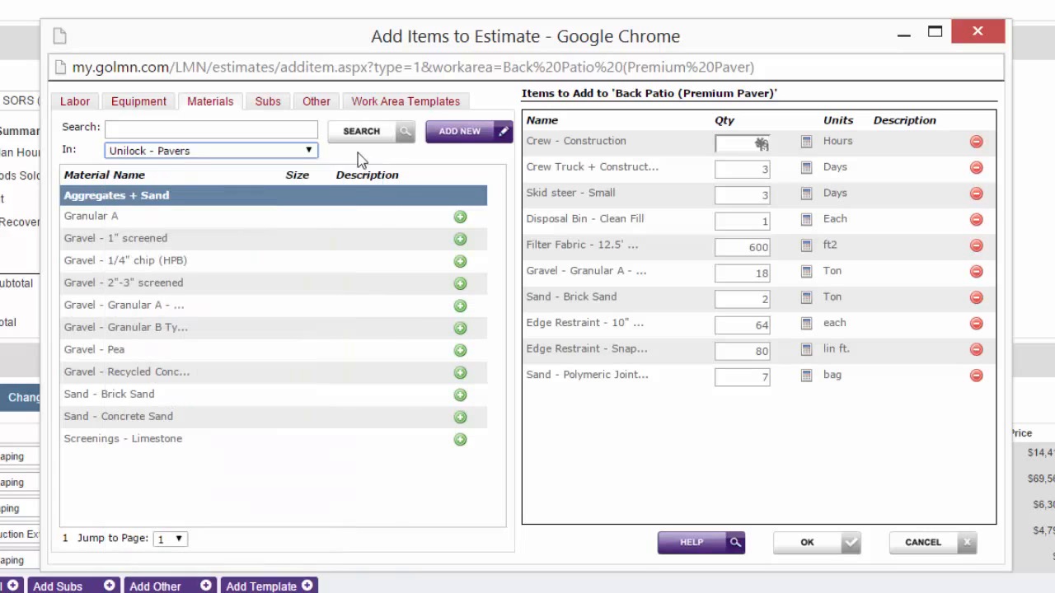
scroll(333, 327, down, 10)
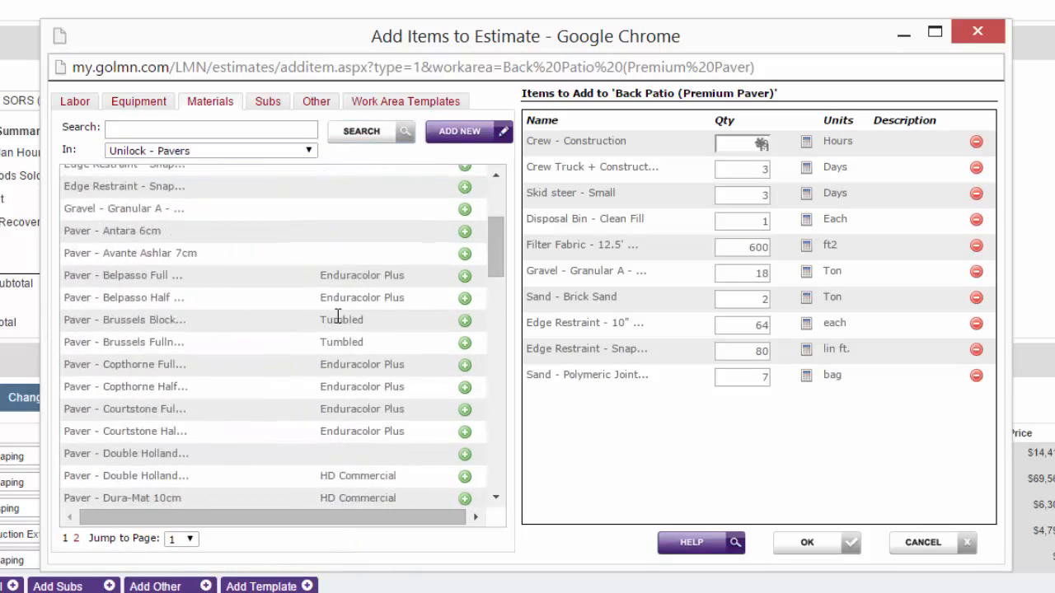
scroll(333, 329, down, 5)
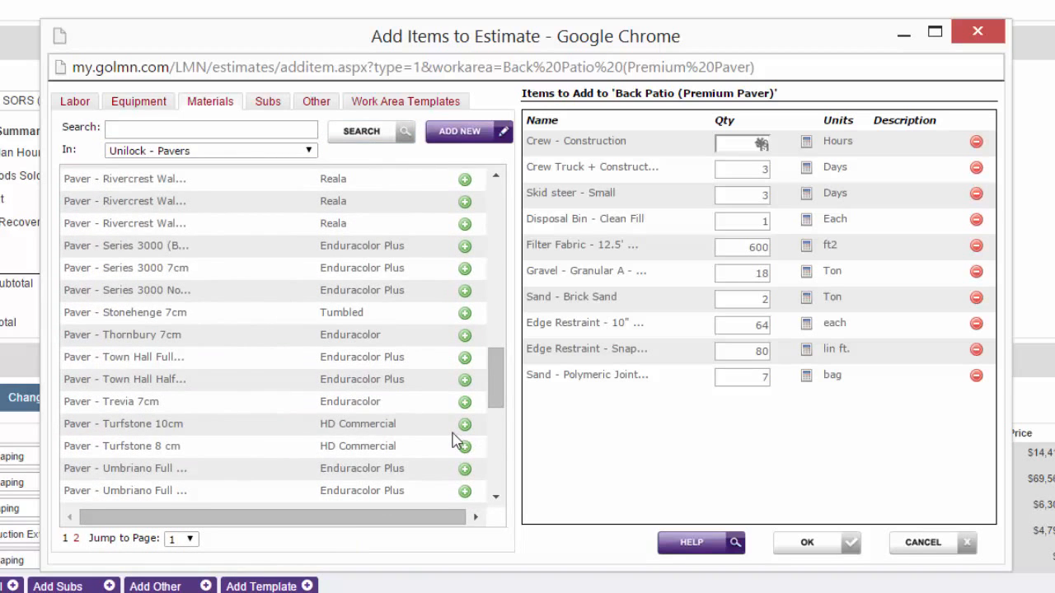
scroll(466, 443, down, 1)
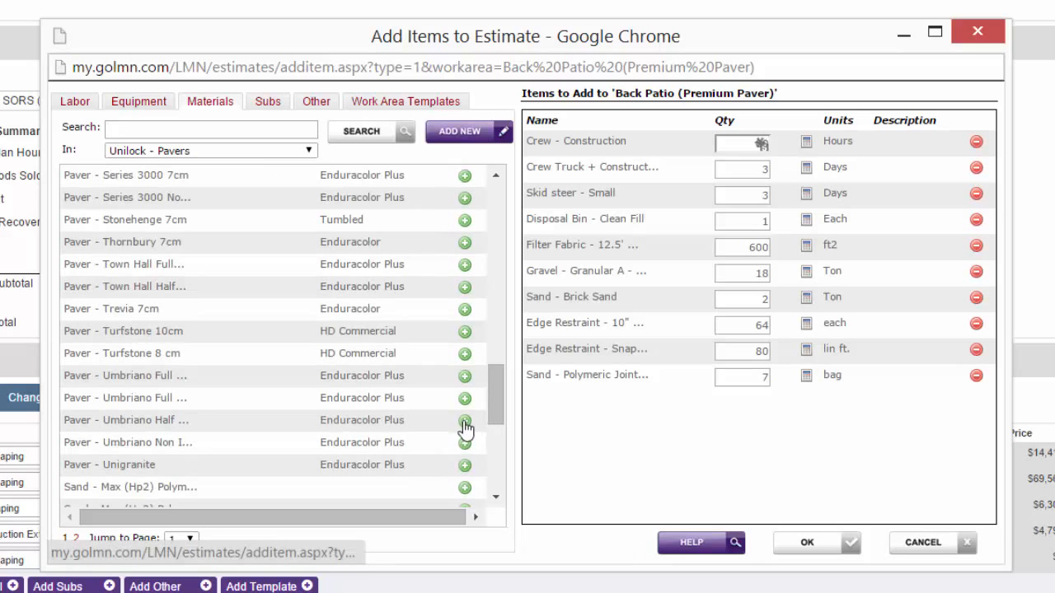
click(466, 445)
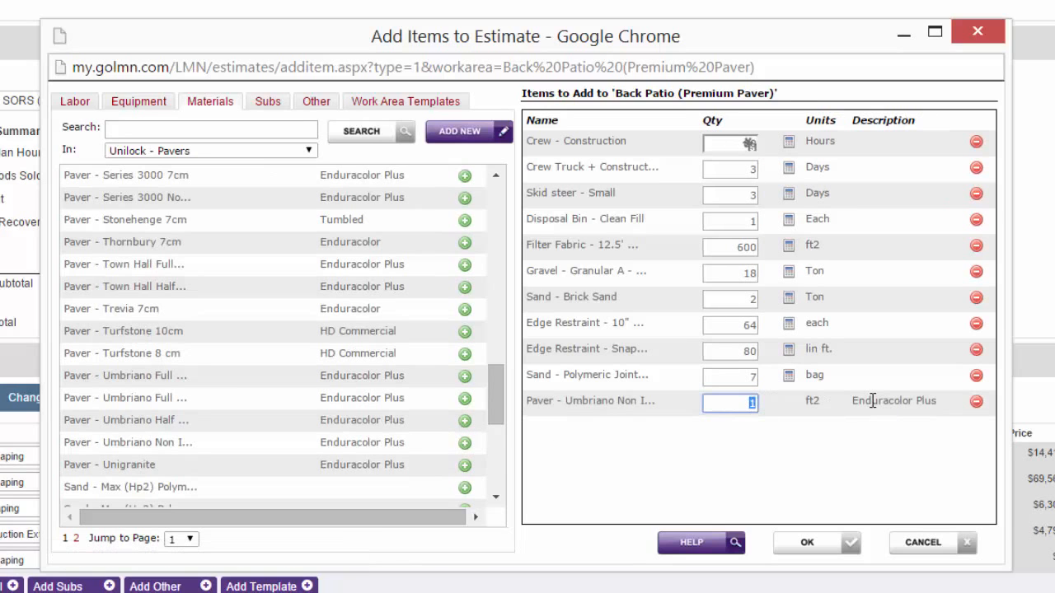
text(660)
click(809, 542)
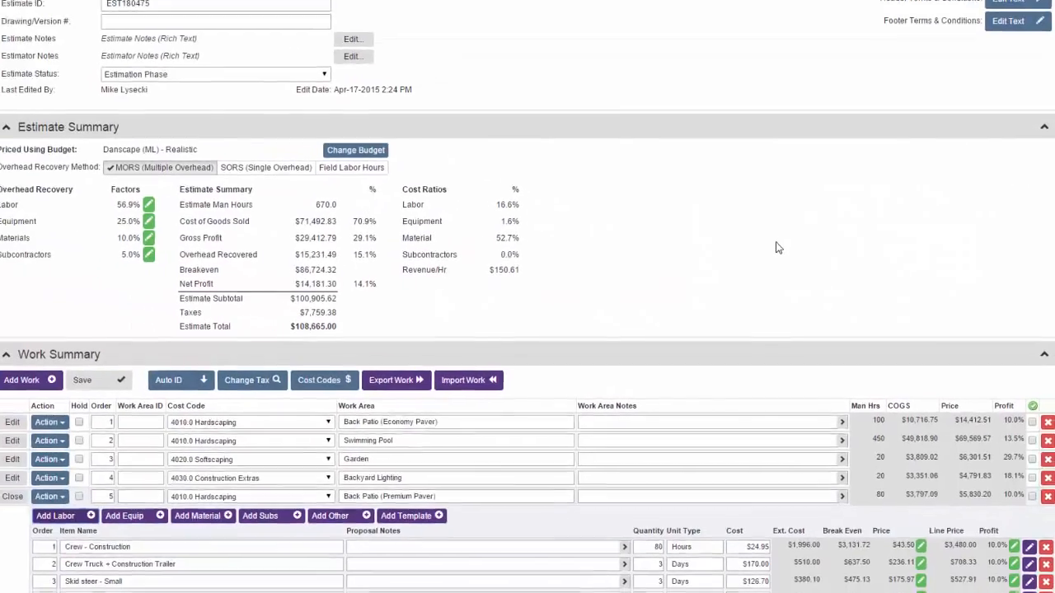
Step: Set the Umbriano paver's unit cost to $8.99 and close the Back Patio (Premium Paver) work area
scroll(759, 254, down, 3)
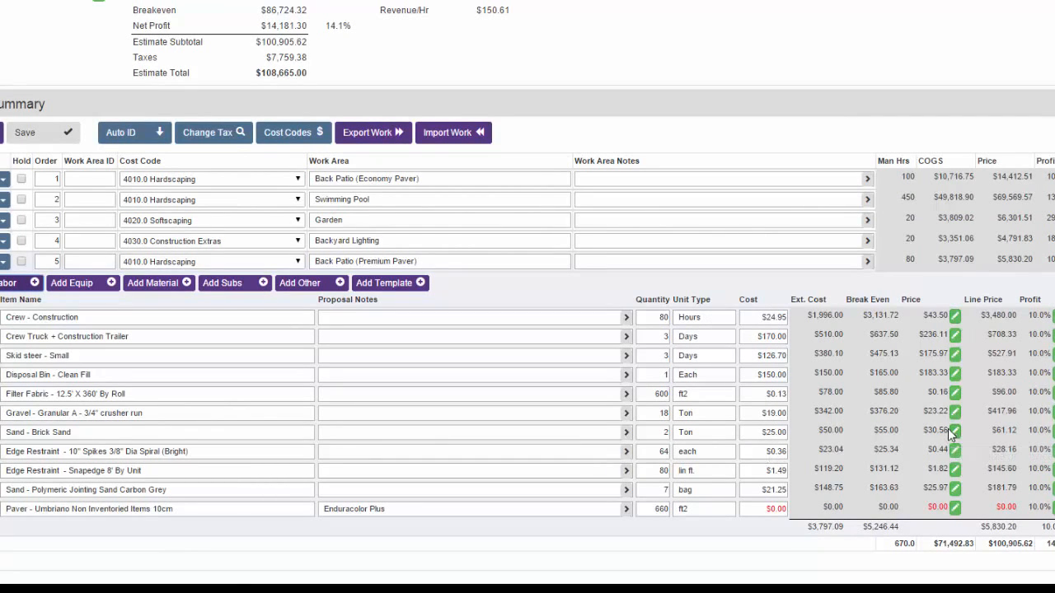
click(758, 506)
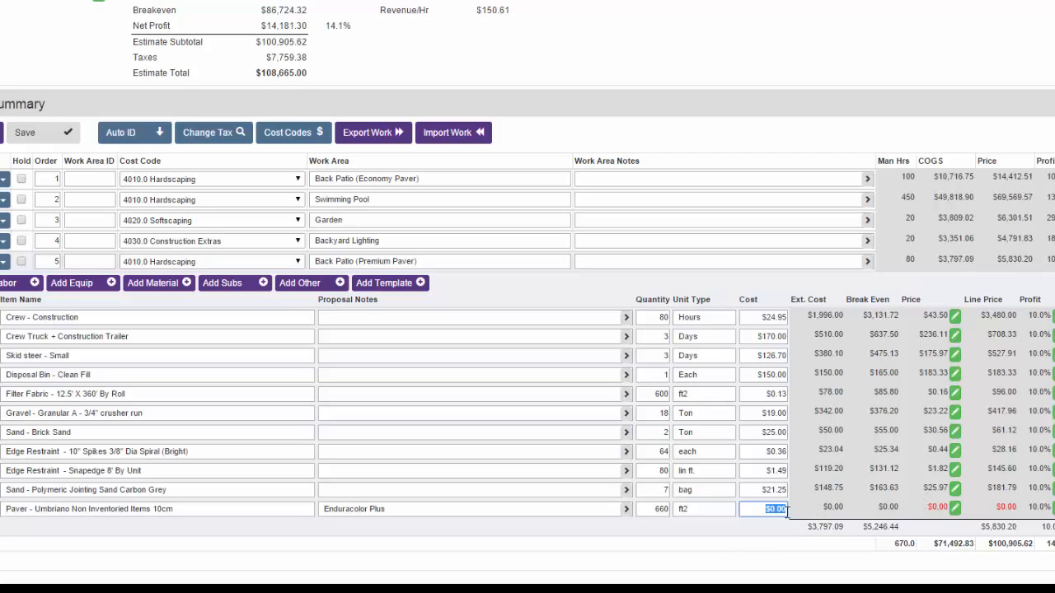
text(8.99)
click(775, 415)
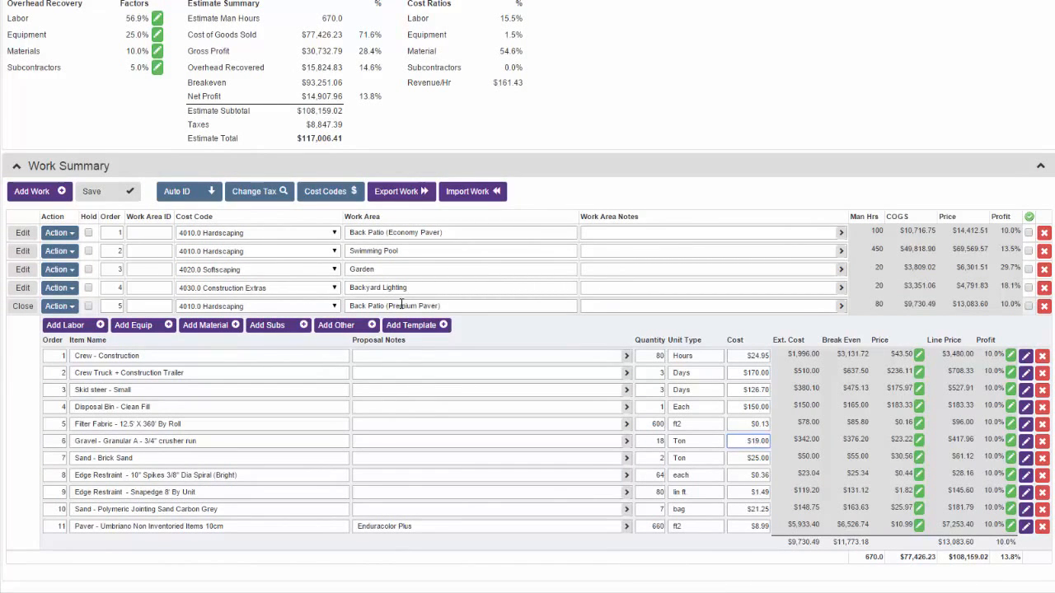
click(23, 306)
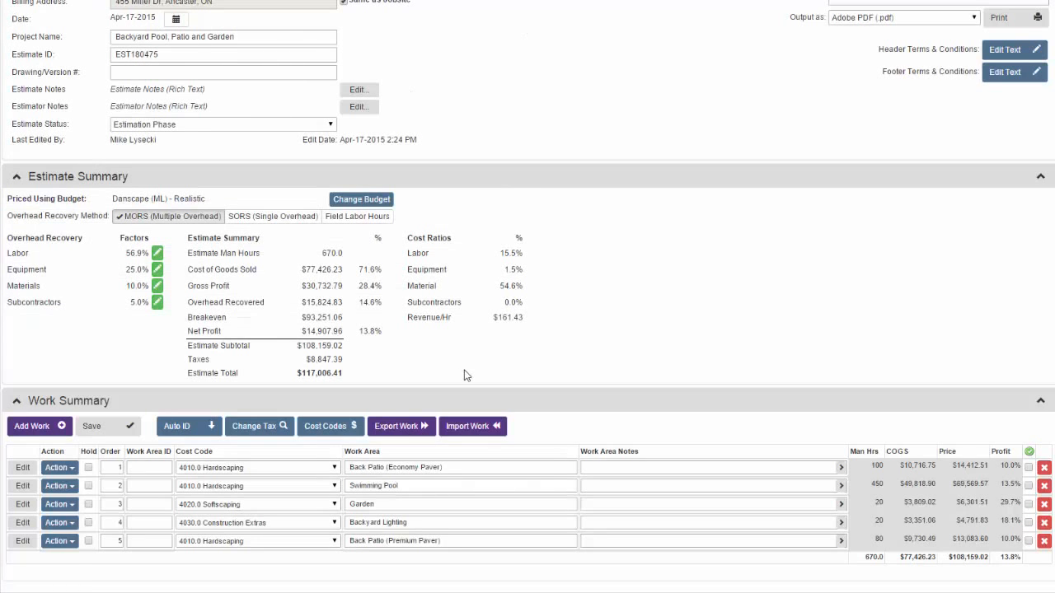
Step: Output the Customer Proposal as an Adobe PDF and read through its work area descriptions, prices and payment terms
scroll(466, 375, up, 3)
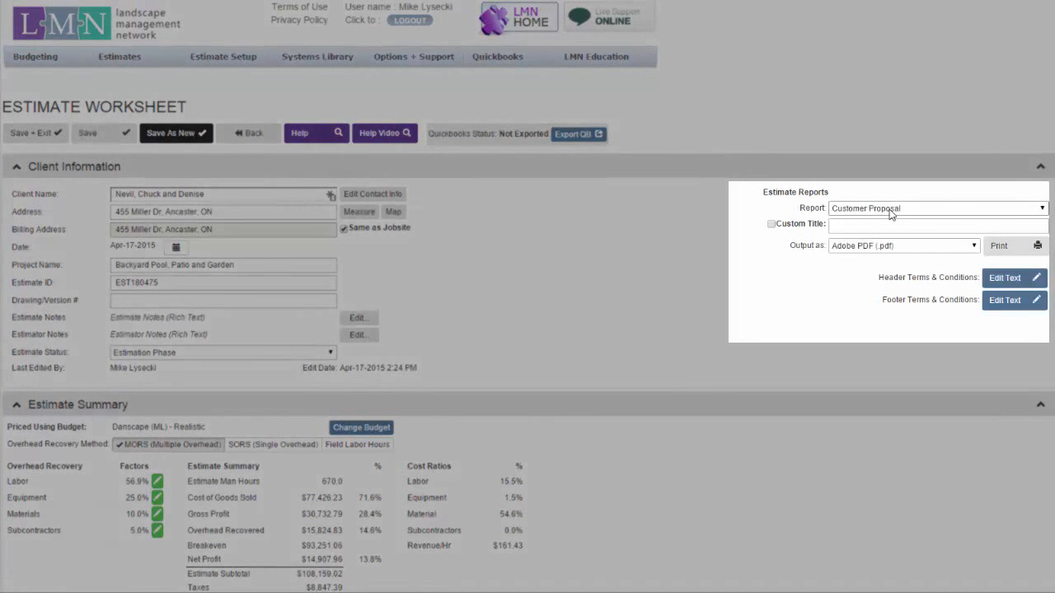
click(1030, 253)
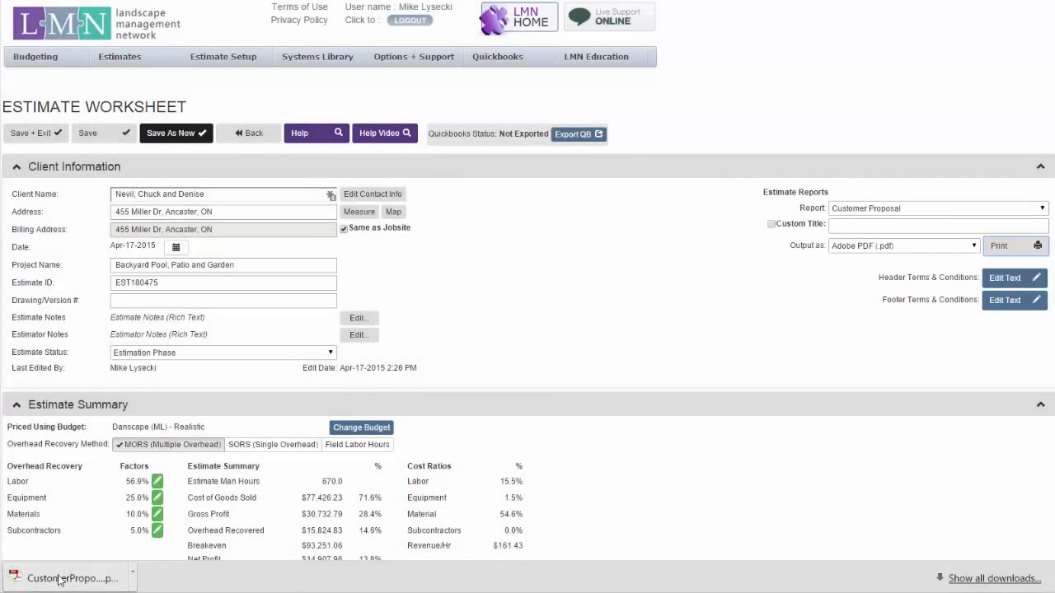
click(91, 577)
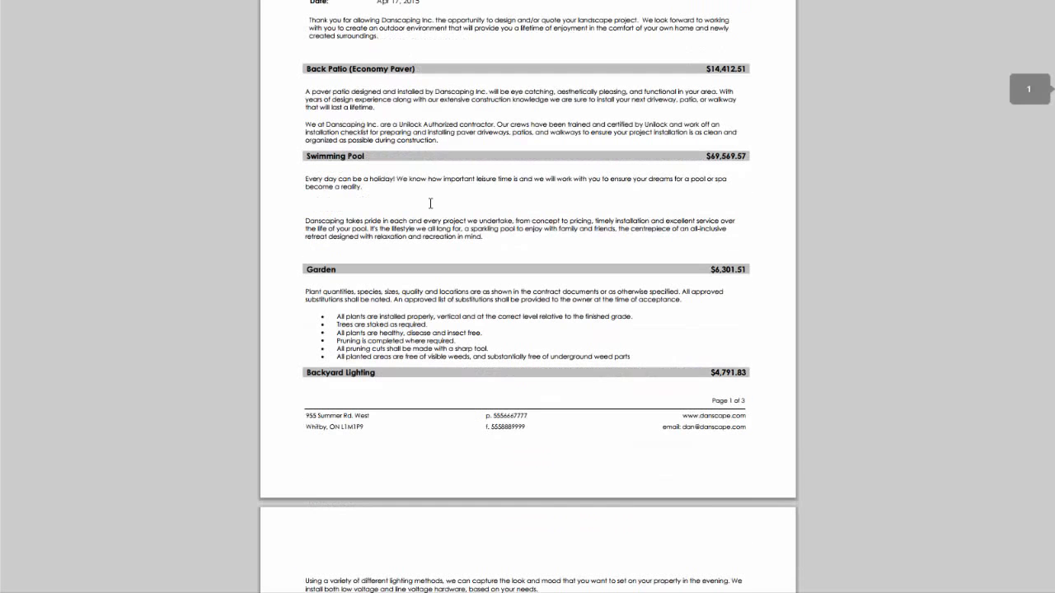
scroll(430, 203, up, 3)
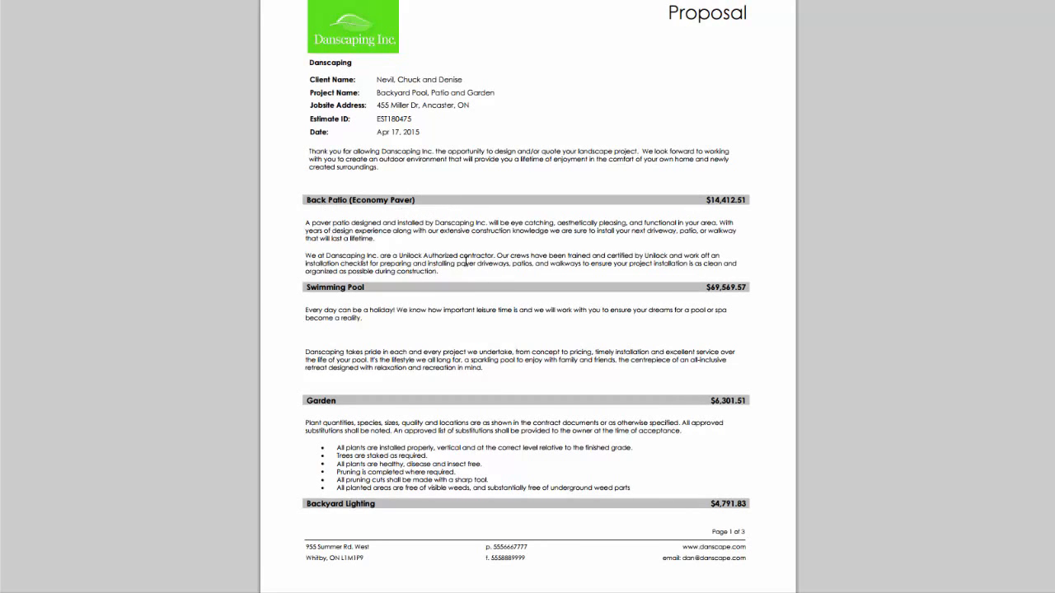
scroll(466, 260, down, 12)
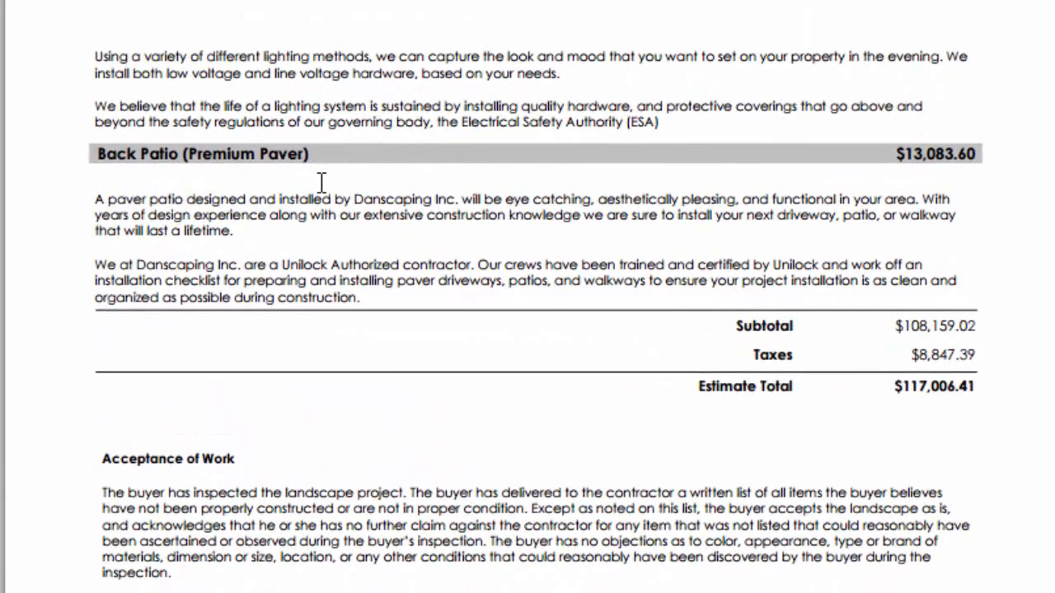
drag(394, 284, 86, 206)
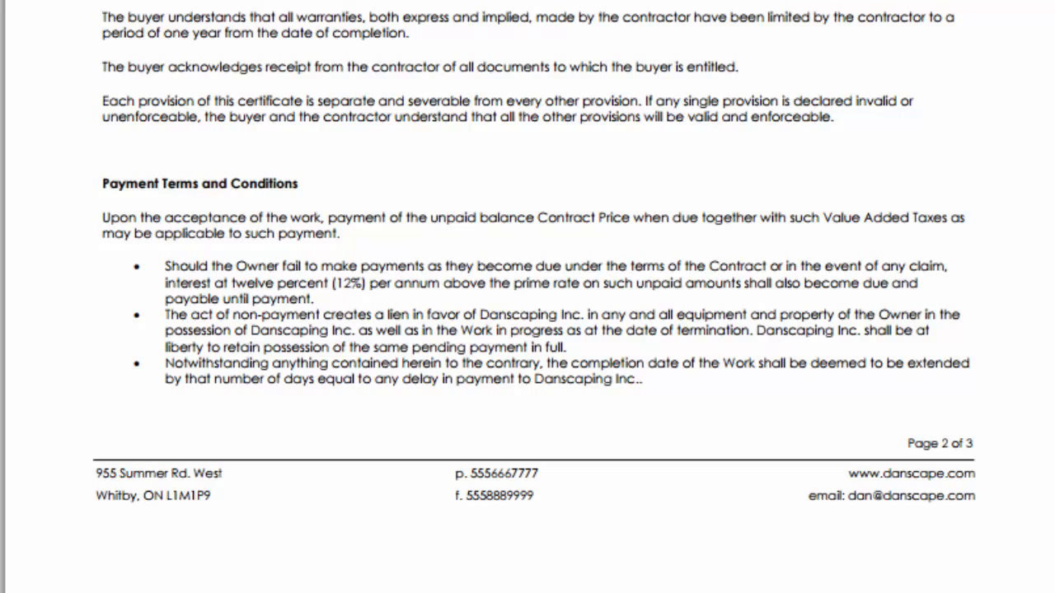
scroll(325, 13, down, 3)
scroll(301, 3, down, 3)
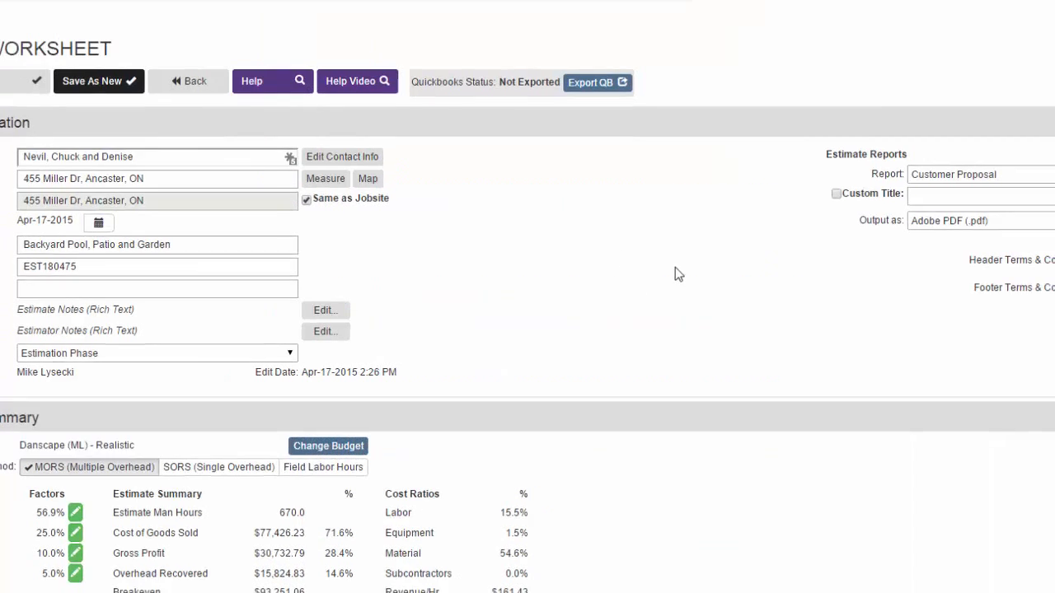
Step: Close the Swimming Pool work area and examine the cost of goods sold, overhead recovered and breakeven in the Estimate Summary
scroll(676, 272, down, 5)
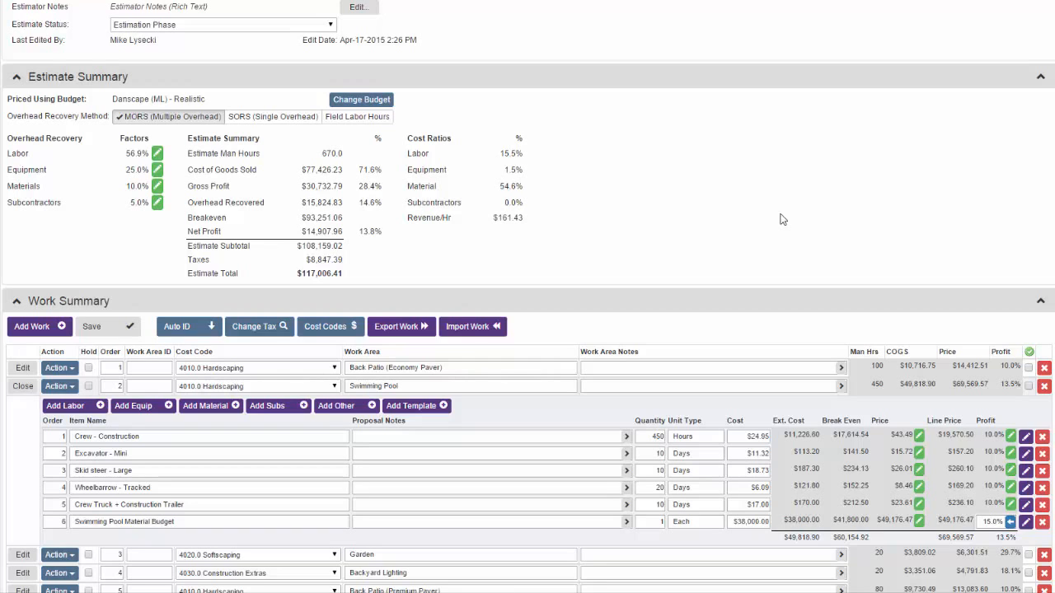
click(24, 388)
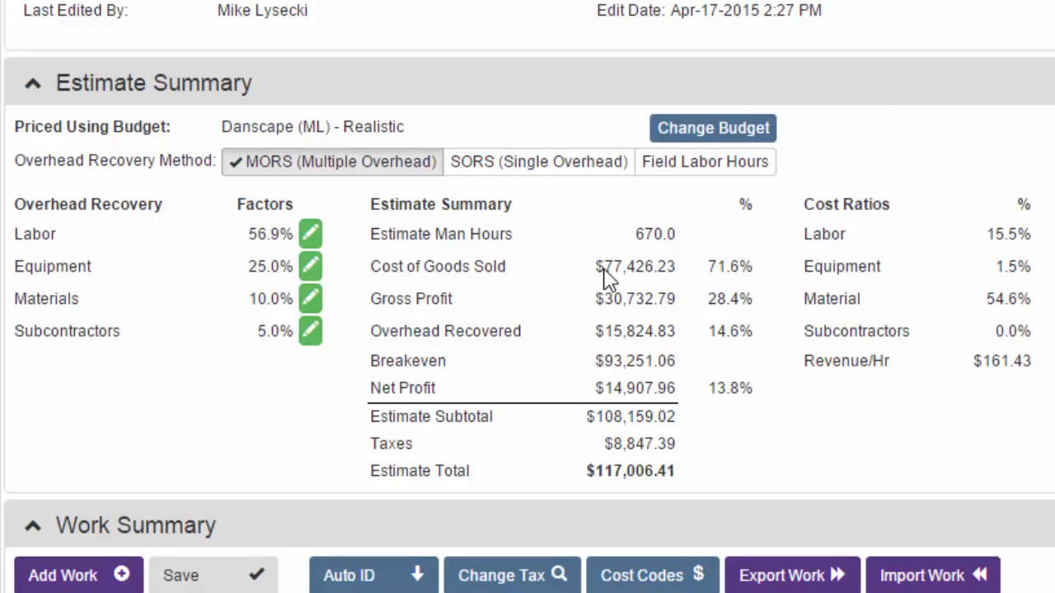
drag(604, 268, 679, 272)
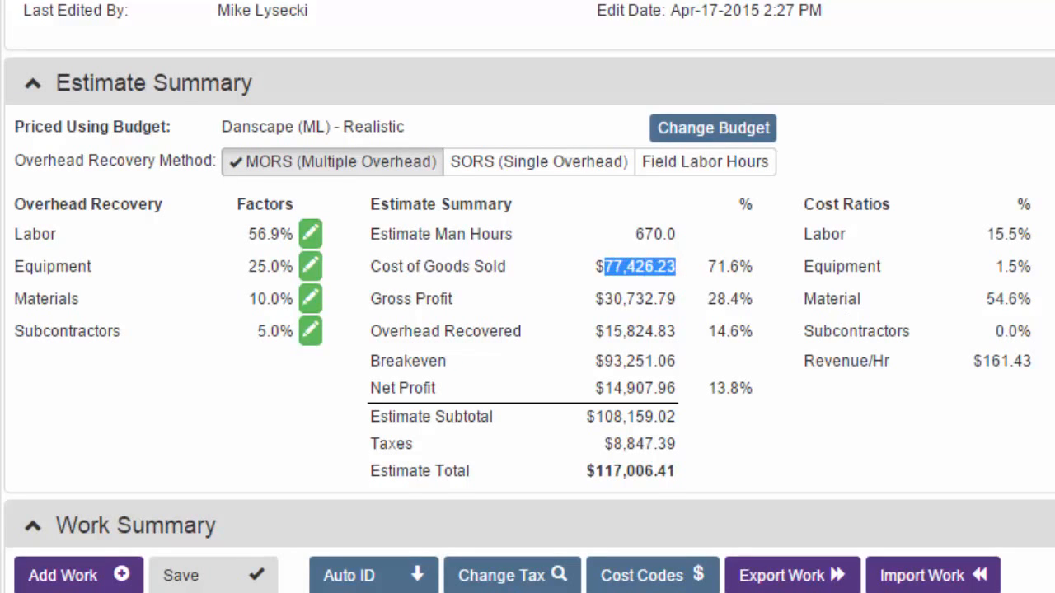
click(734, 378)
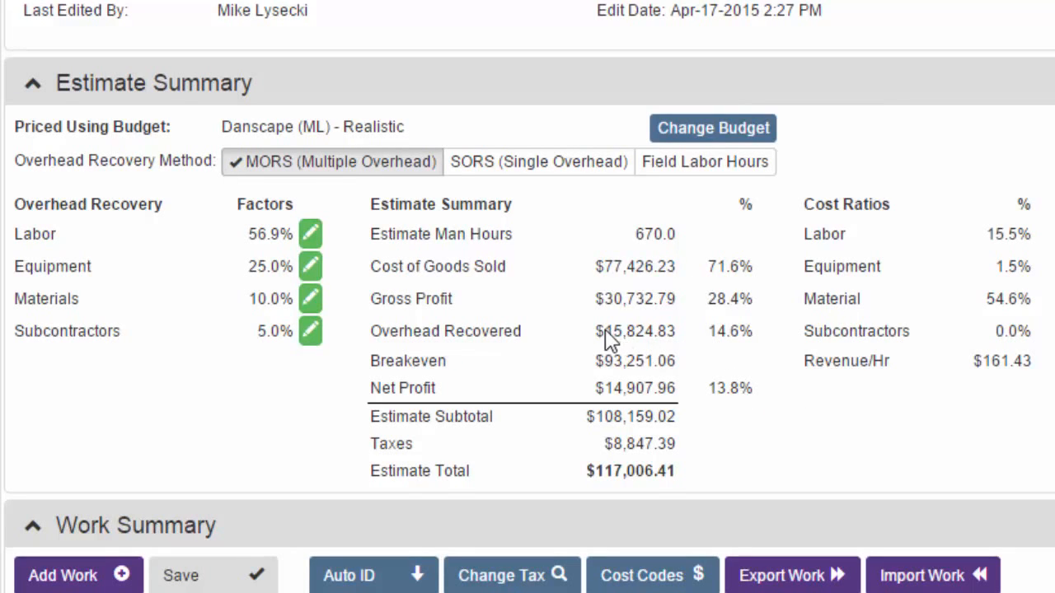
drag(605, 337, 674, 338)
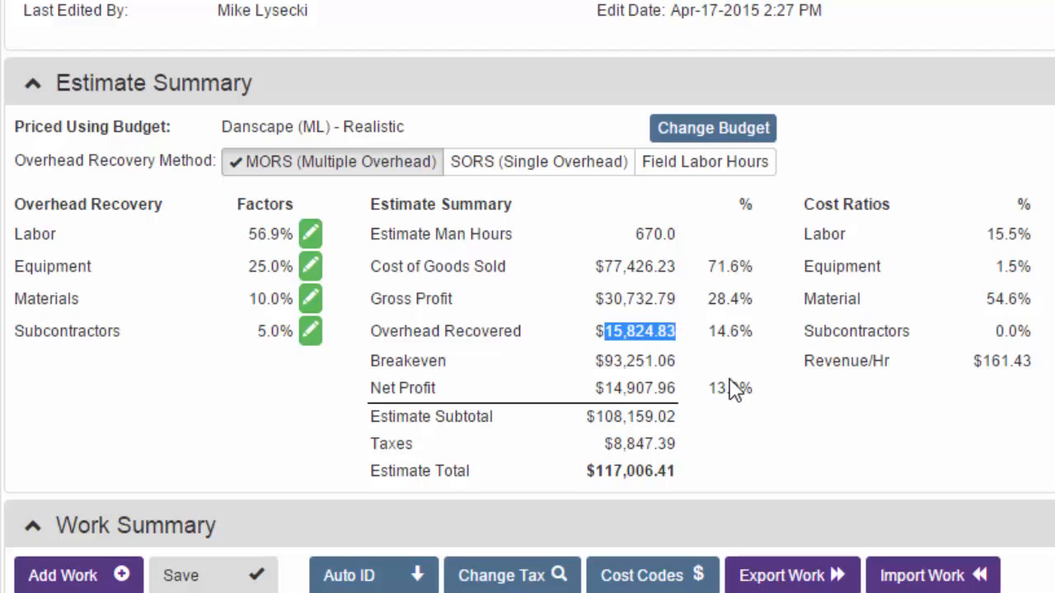
drag(606, 361, 682, 376)
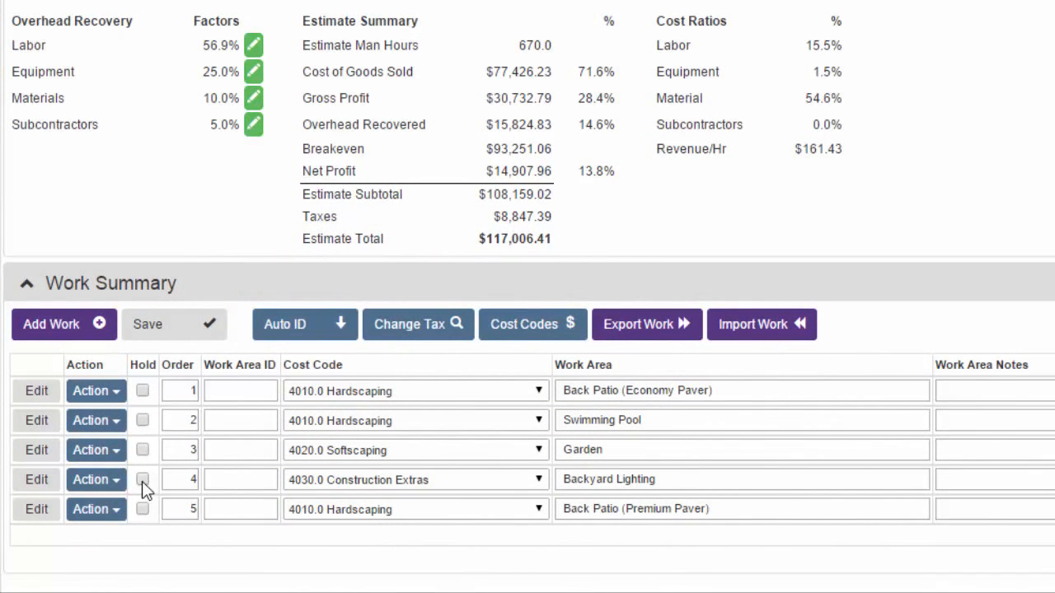
Step: Put the Backyard Lighting work area on hold and output the Customer Proposal again as a PDF for review
click(142, 482)
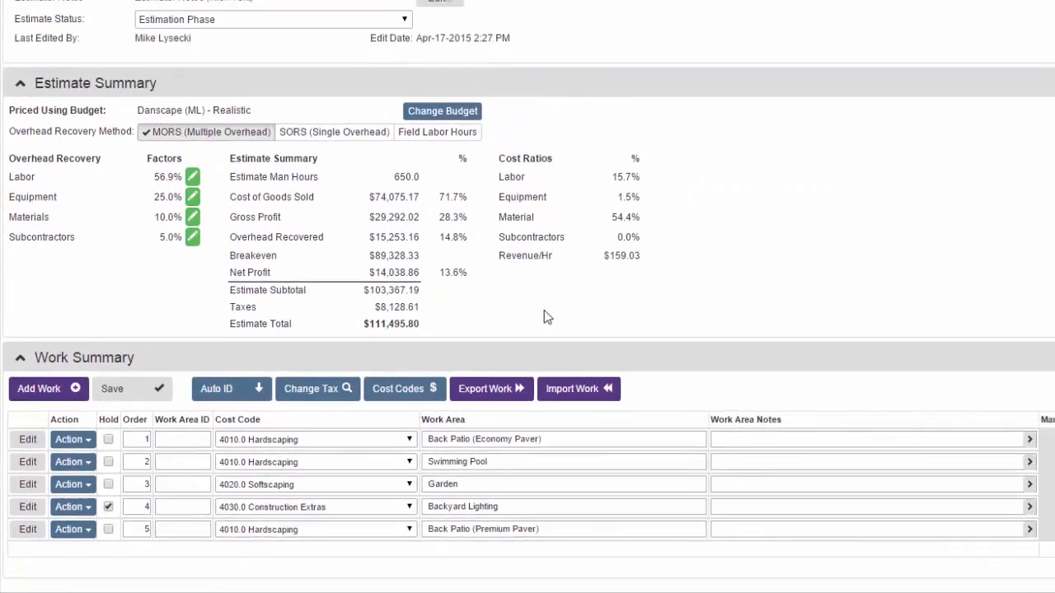
scroll(824, 346, up, 3)
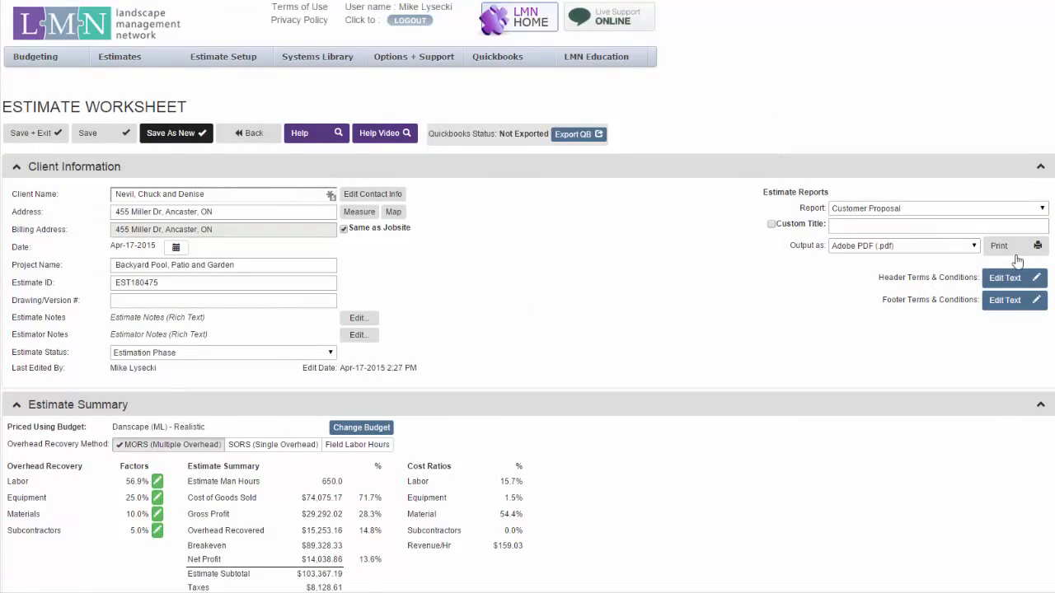
click(1018, 245)
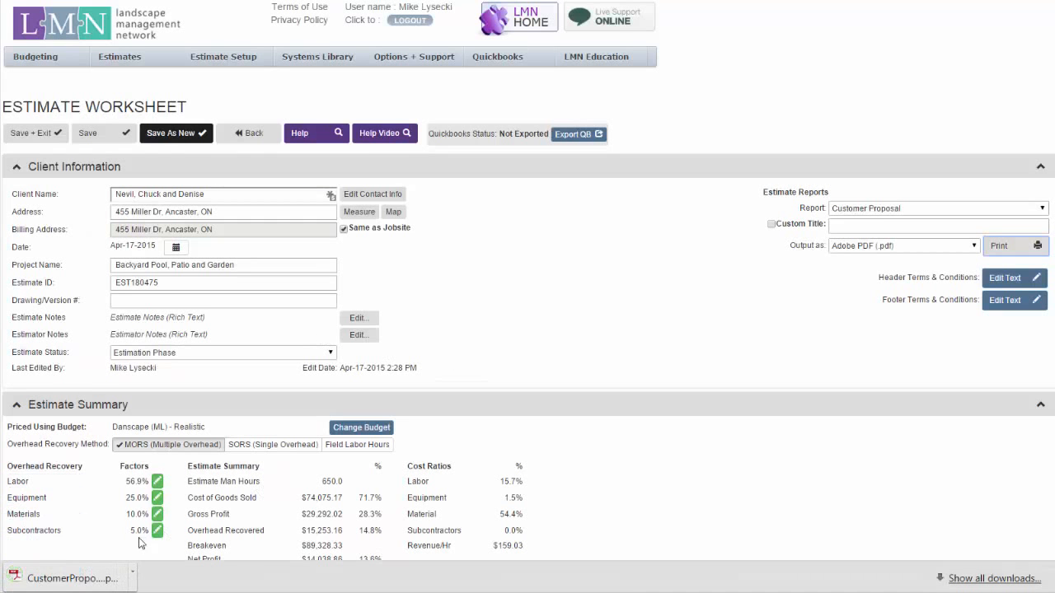
click(88, 581)
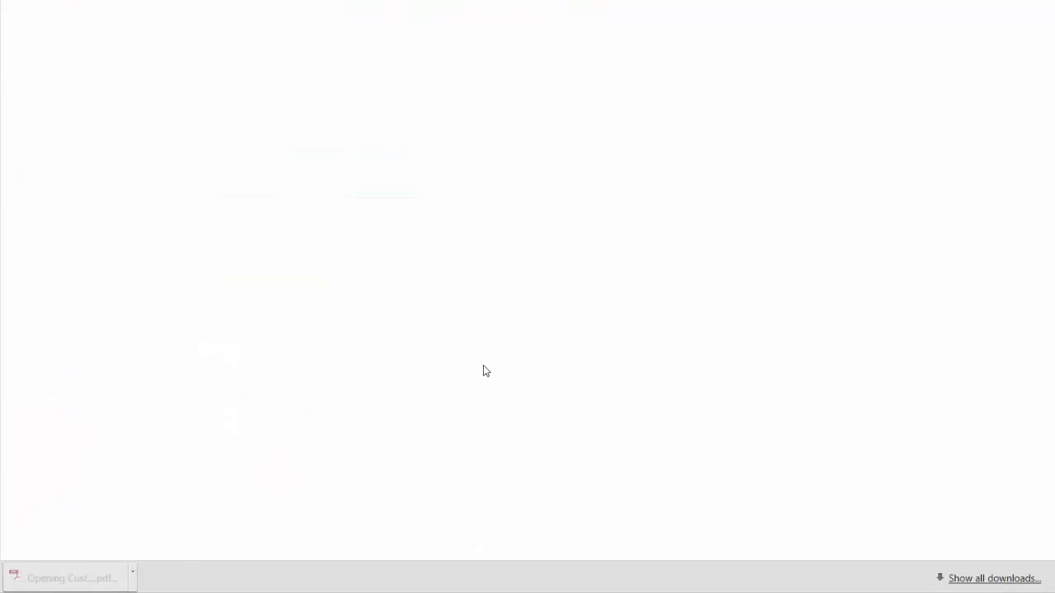
scroll(483, 366, down, 6)
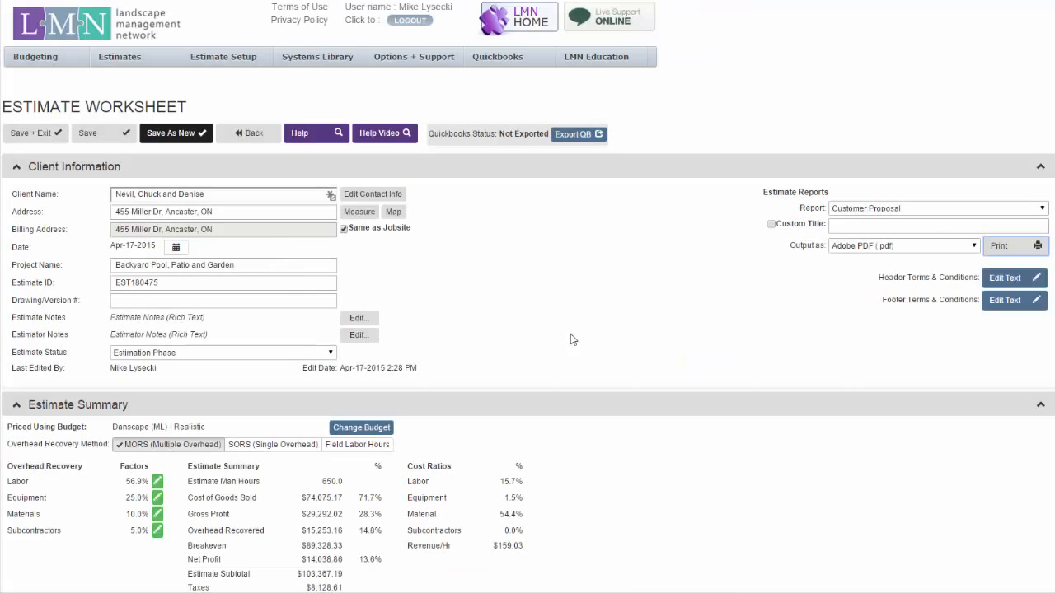
Step: Output the Customer Proposal (Show Materials) report as a PDF and examine the Back Patio (Economy Paver) materials list
scroll(601, 330, down, 3)
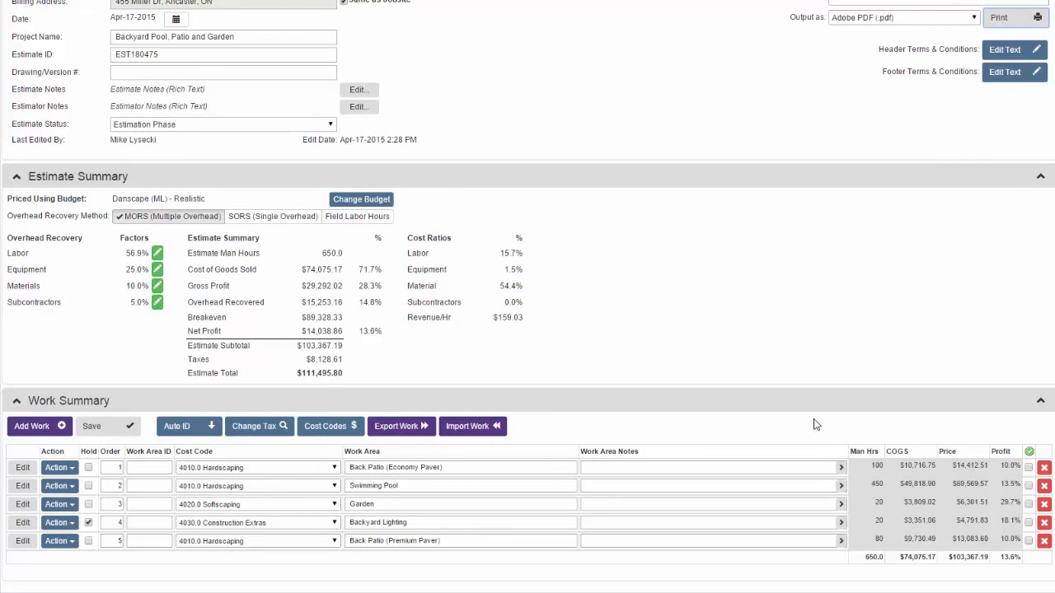
scroll(814, 424, up, 3)
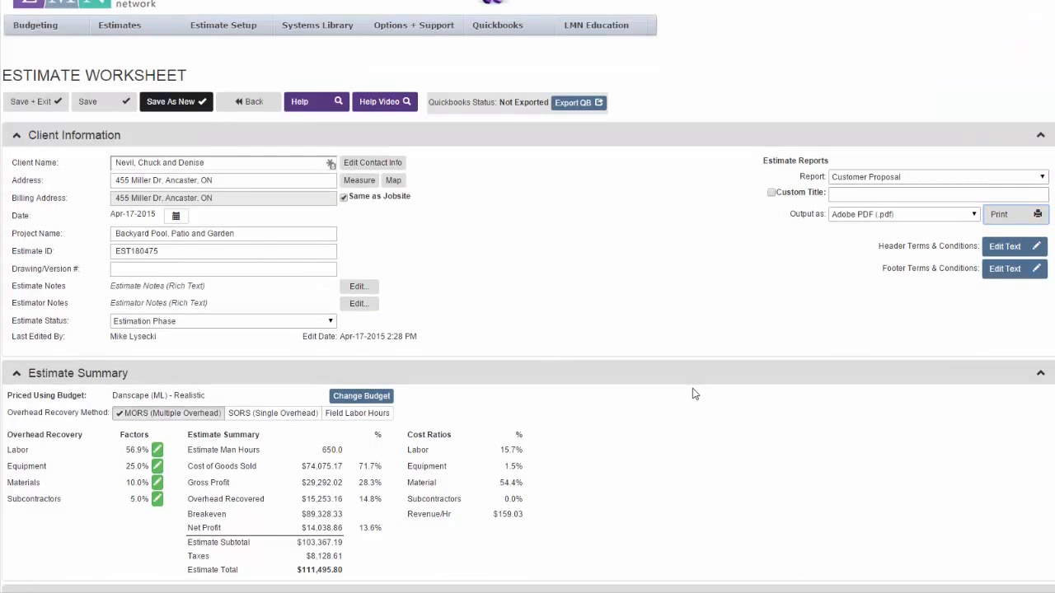
click(858, 181)
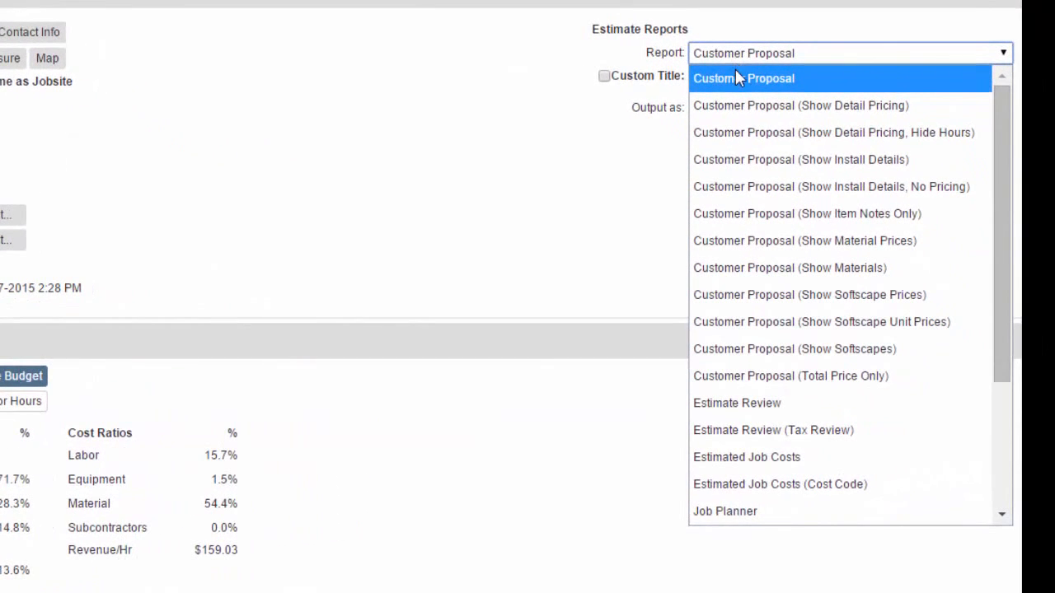
click(766, 268)
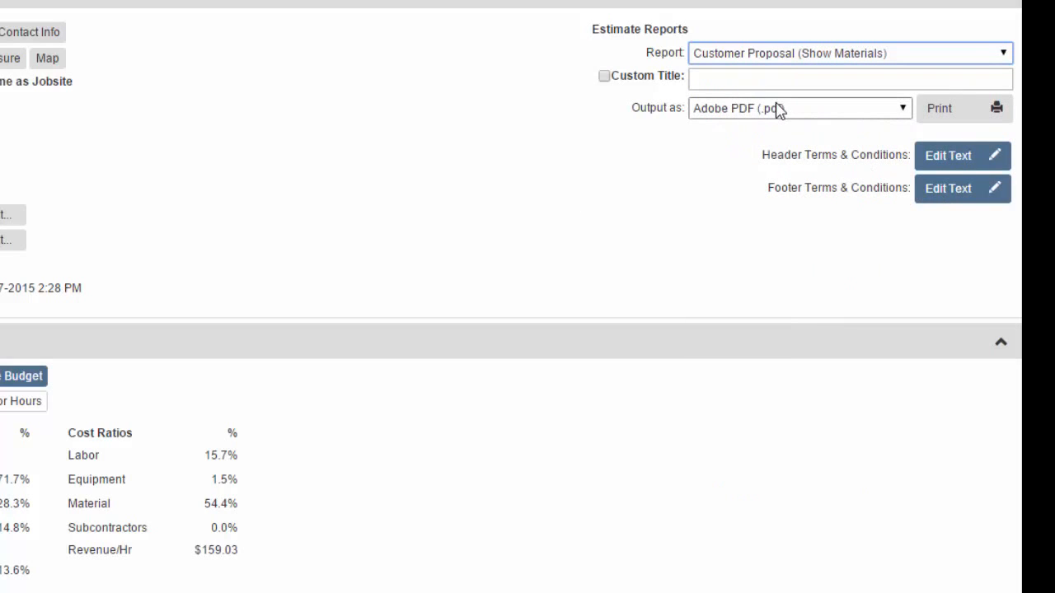
click(956, 109)
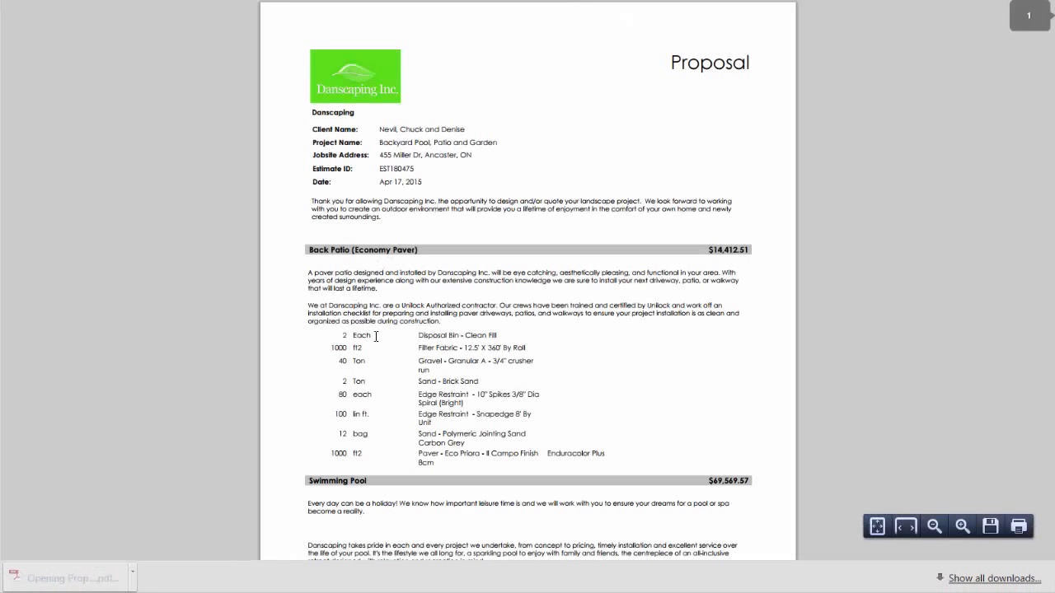
drag(327, 341, 618, 469)
click(642, 419)
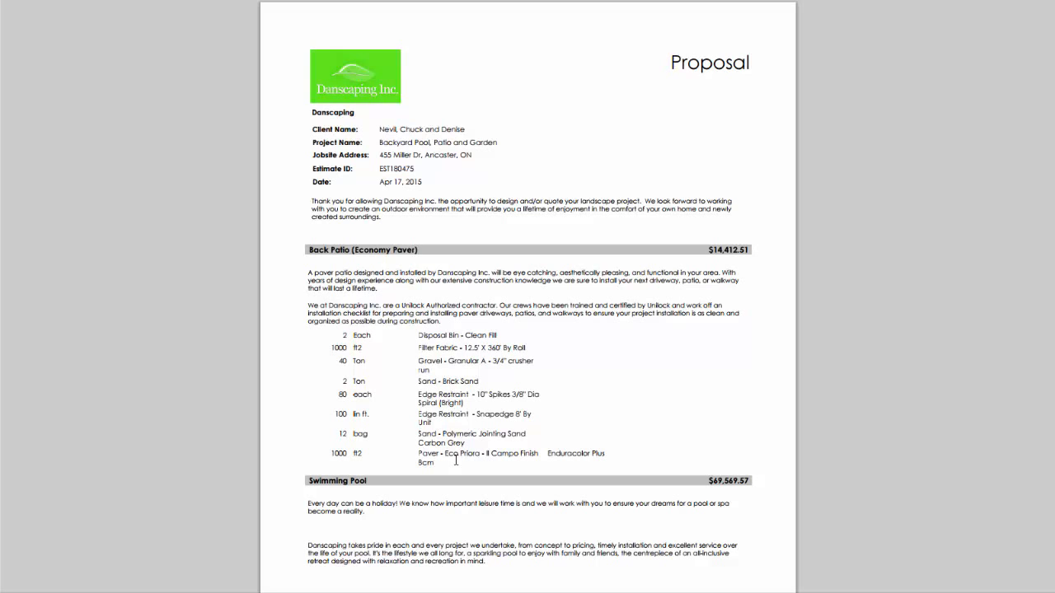
Step: Output the Job Planner report for the estimate as an Adobe PDF and open the downloaded file
click(273, 1)
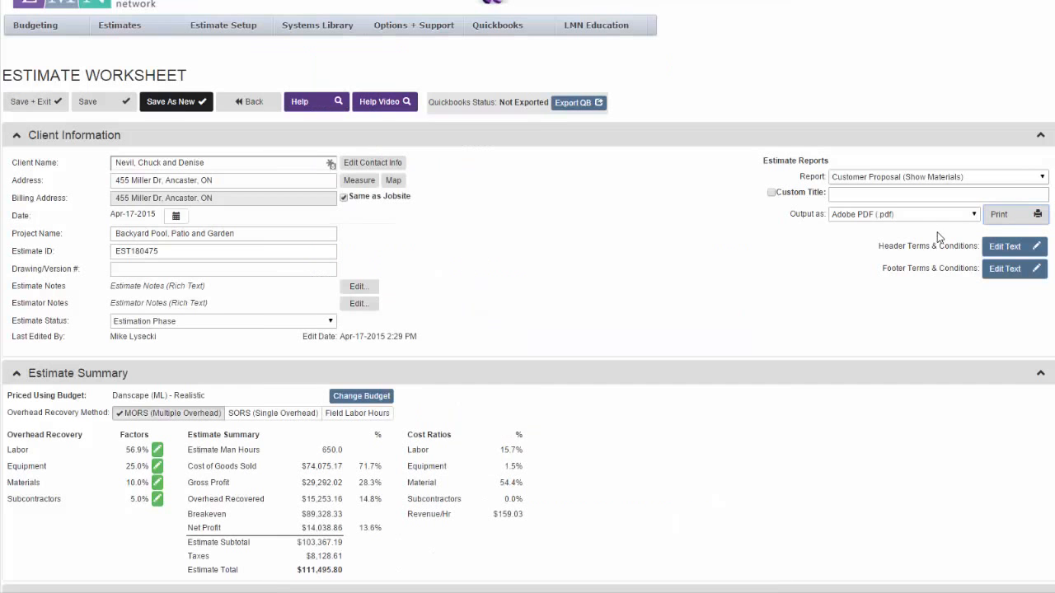
click(869, 178)
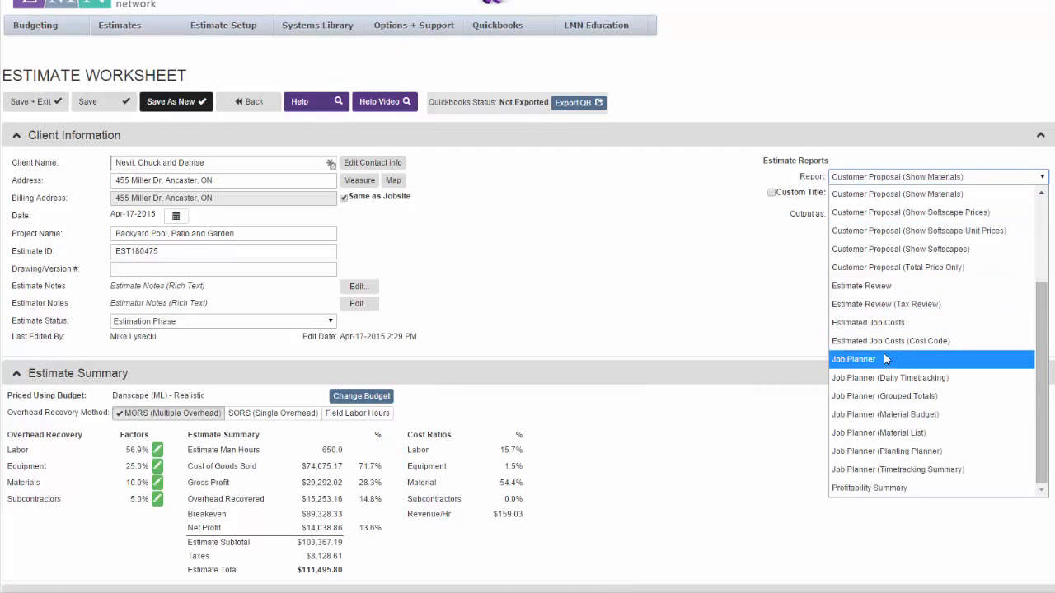
click(884, 358)
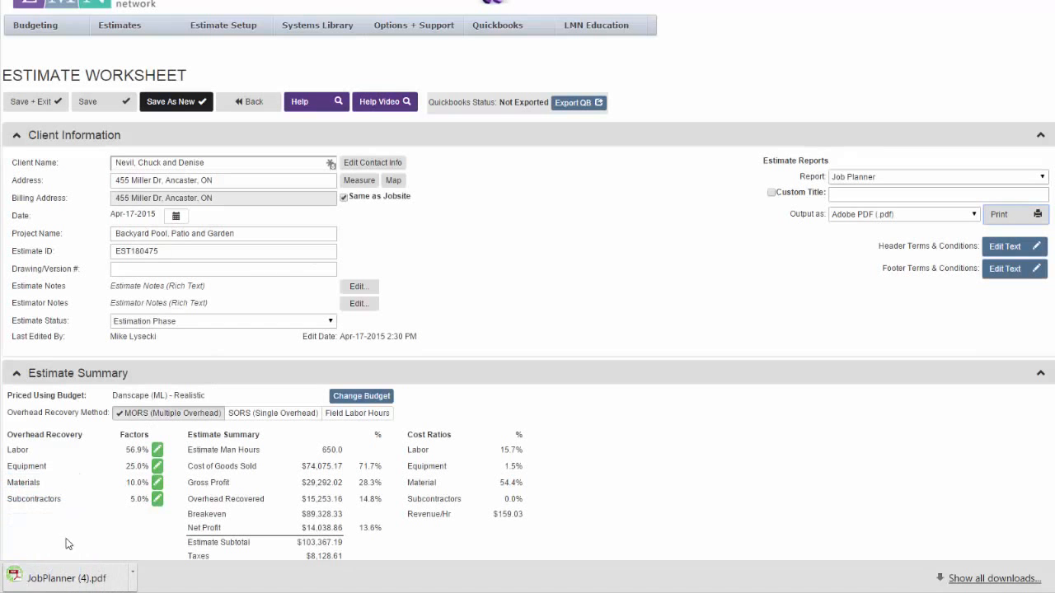
click(71, 576)
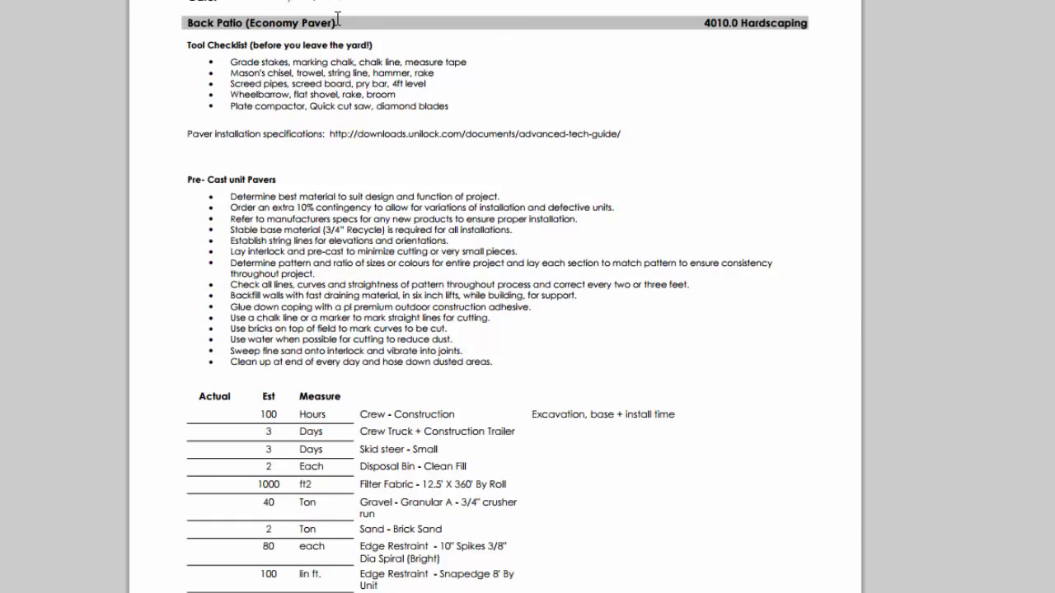
Step: Examine the Back Patio (Economy Paver) section of the Job Planner: its cost code, tool checklist, installation notes and estimated quantities
drag(337, 22, 189, 23)
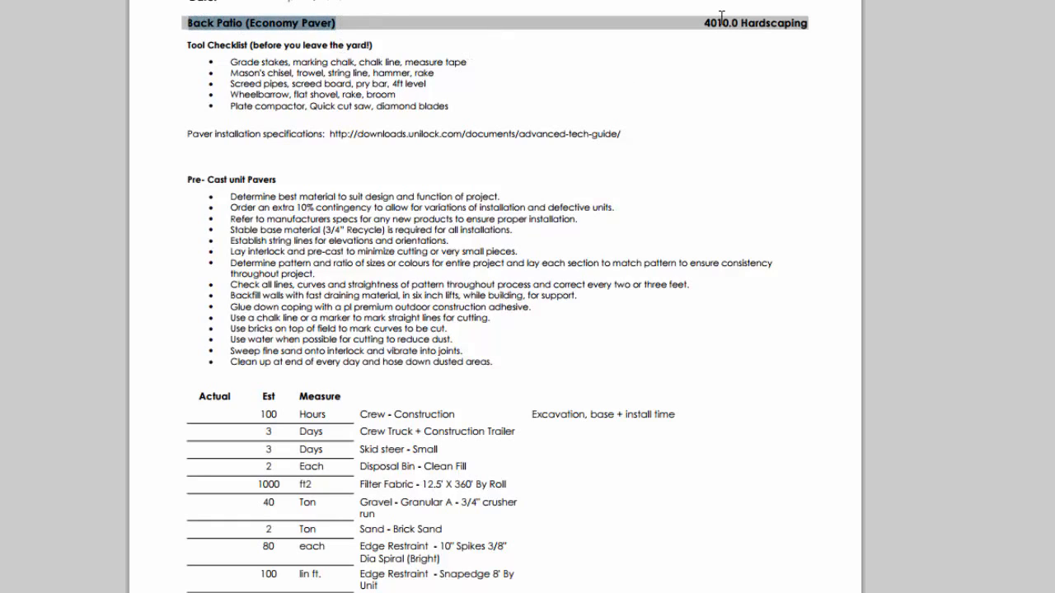
drag(705, 22, 808, 23)
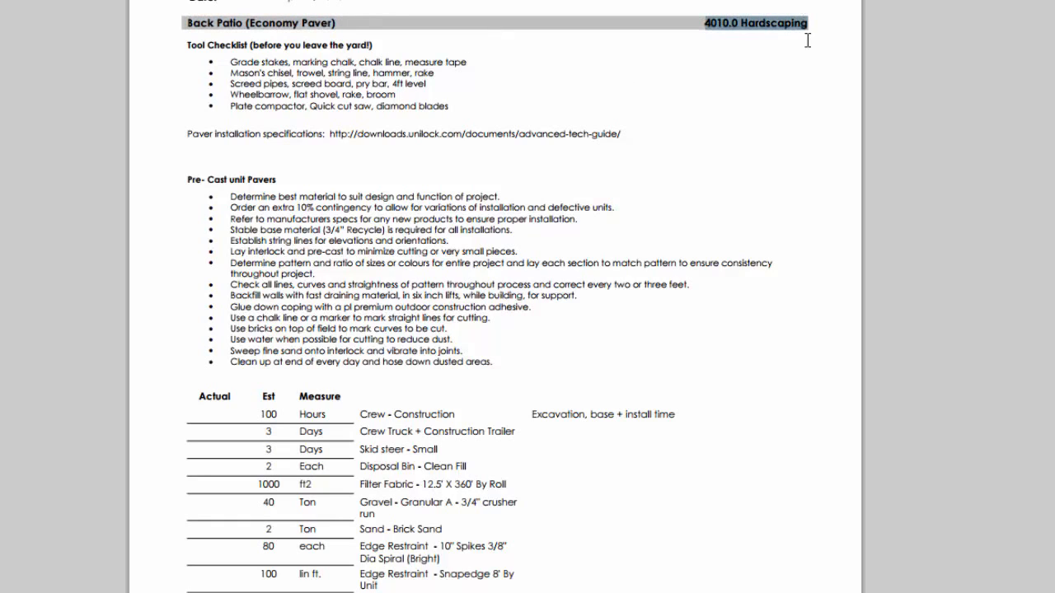
click(777, 127)
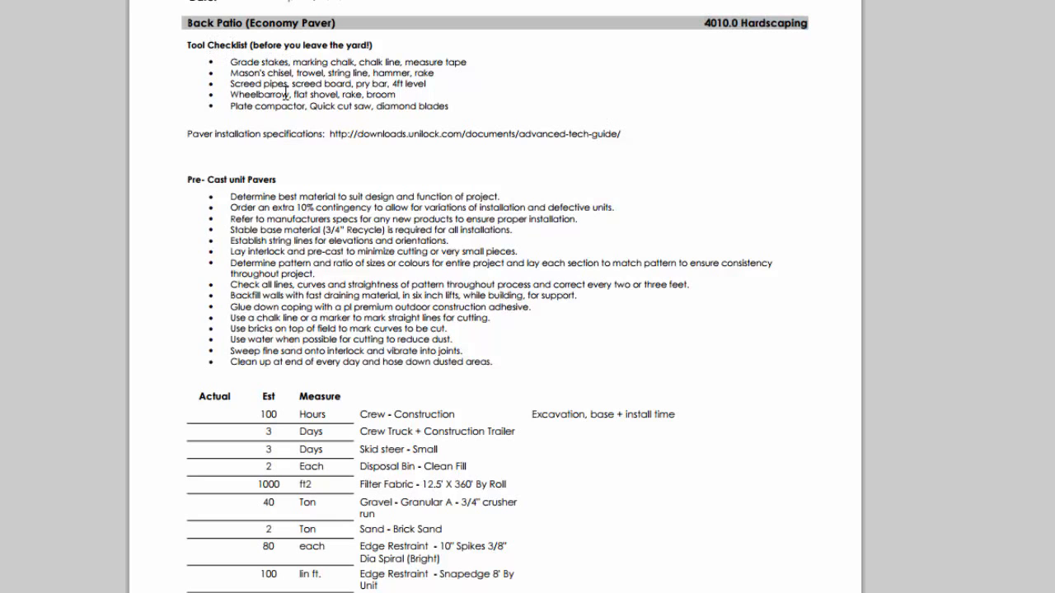
scroll(363, 152, down, 4)
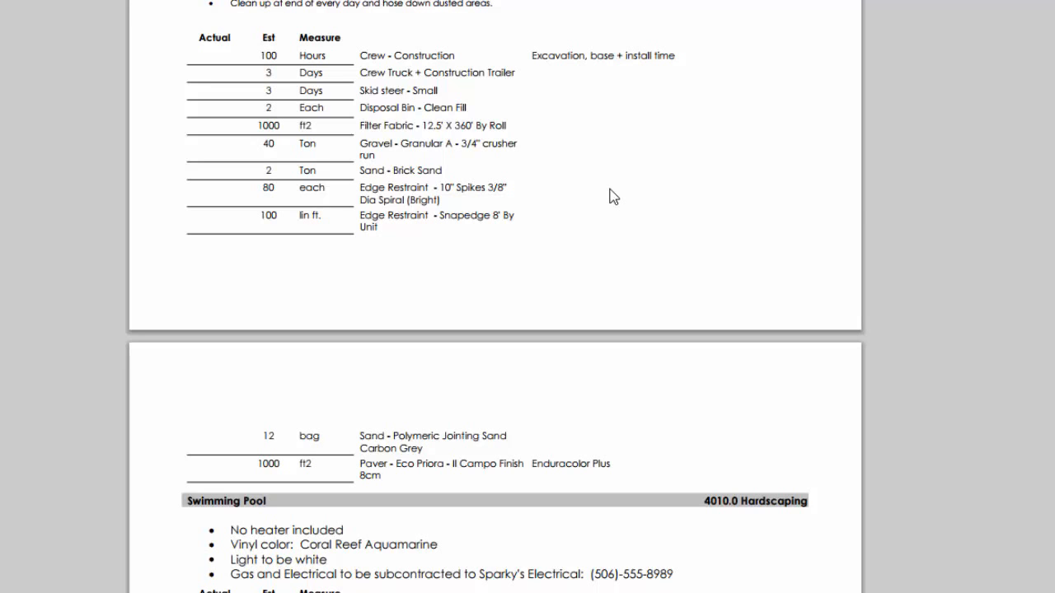
scroll(610, 195, up, 3)
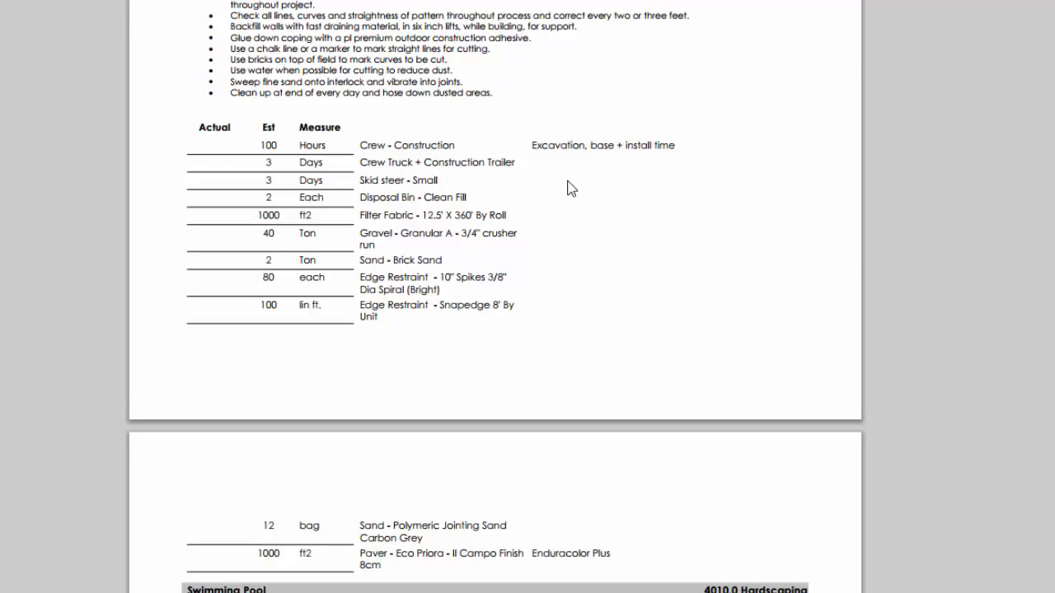
scroll(568, 181, up, 1)
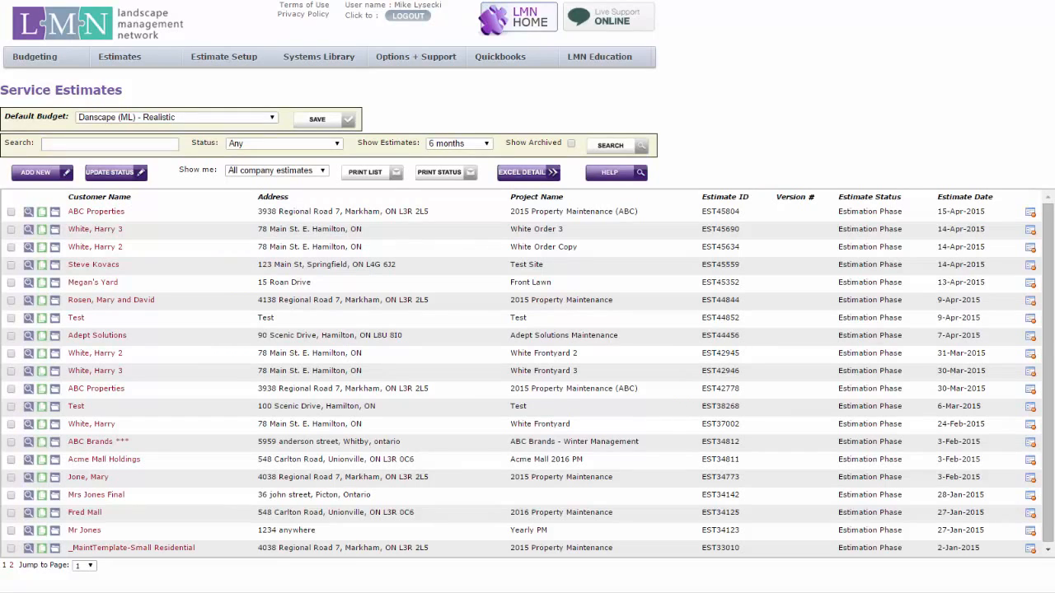
Step: Open the 2015 Property Maintenance service estimate dated 9-Apr-2015 and expand its Lawn Mowning service to examine labor, equipment and visit pricing
click(132, 300)
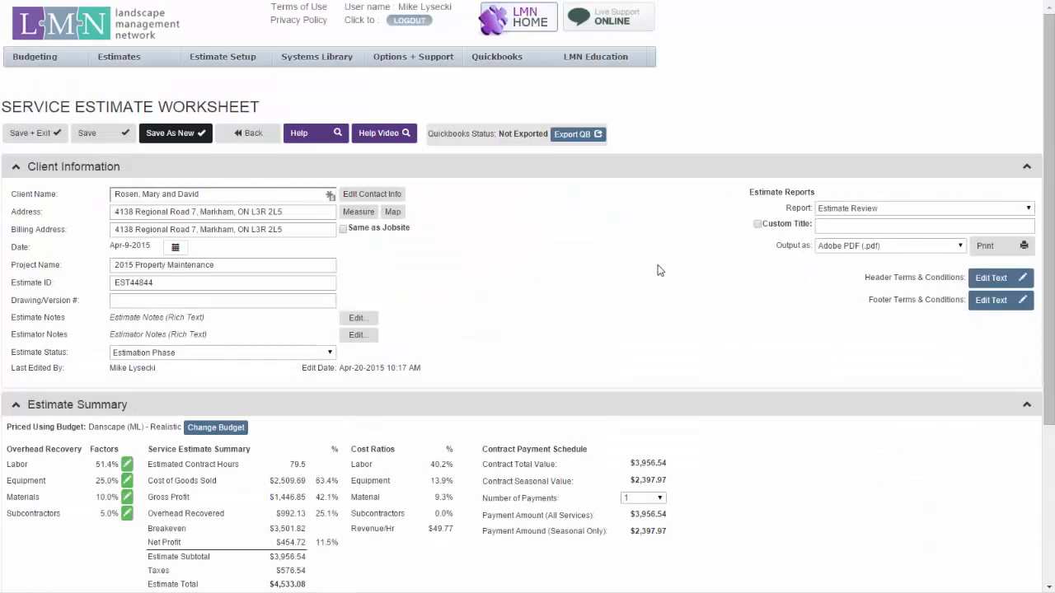
scroll(736, 334, down, 2)
scroll(736, 334, down, 1)
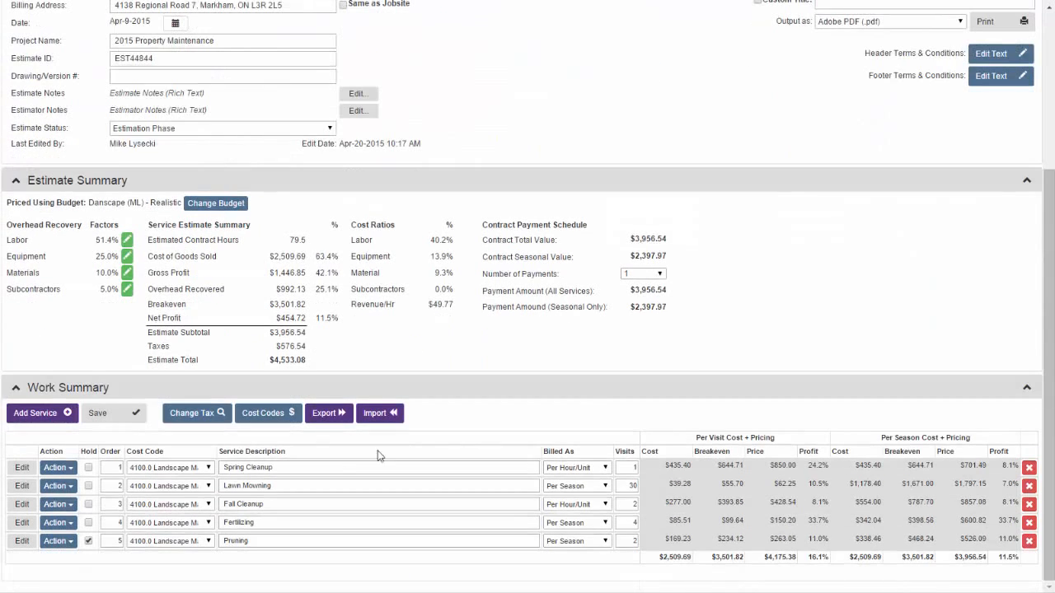
click(301, 471)
click(300, 485)
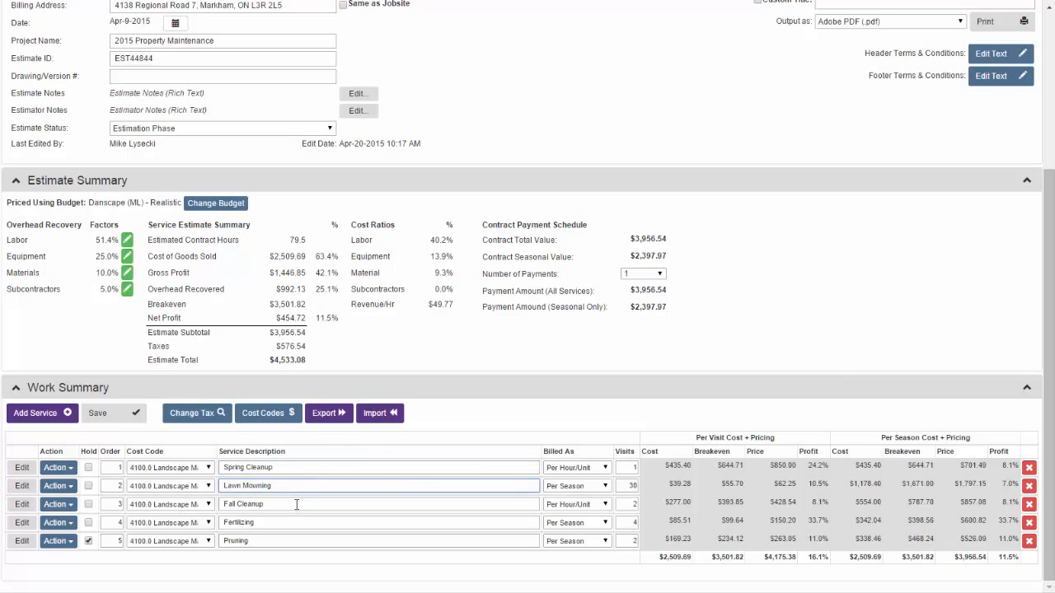
click(297, 505)
click(22, 486)
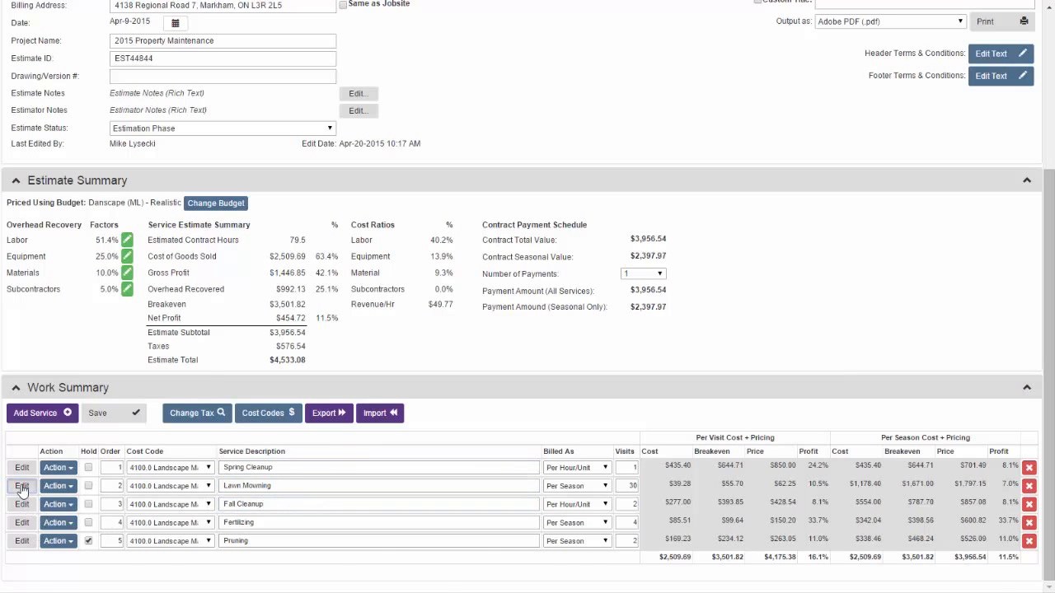
scroll(494, 434, down, 2)
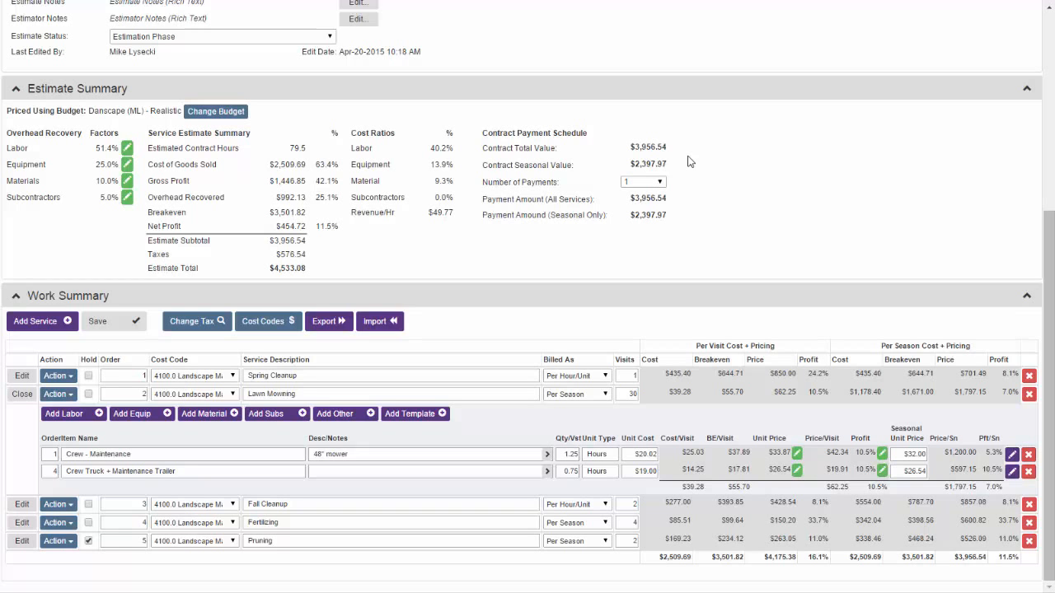
Step: Look through the proposal report formats available for the service estimate, keeping Estimate Review selected
scroll(690, 162, up, 4)
click(874, 209)
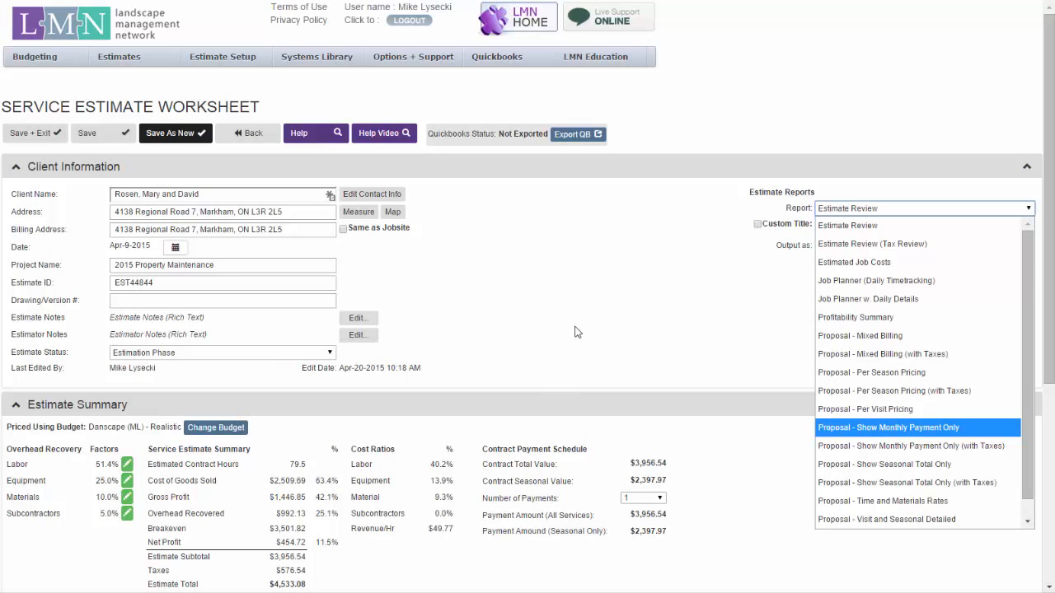
click(691, 231)
Step: Return to the Service Estimates list, open the _MaintTemplate-Small Residential estimate and examine its template services and pricing
mouse_move(161, 51)
click(167, 98)
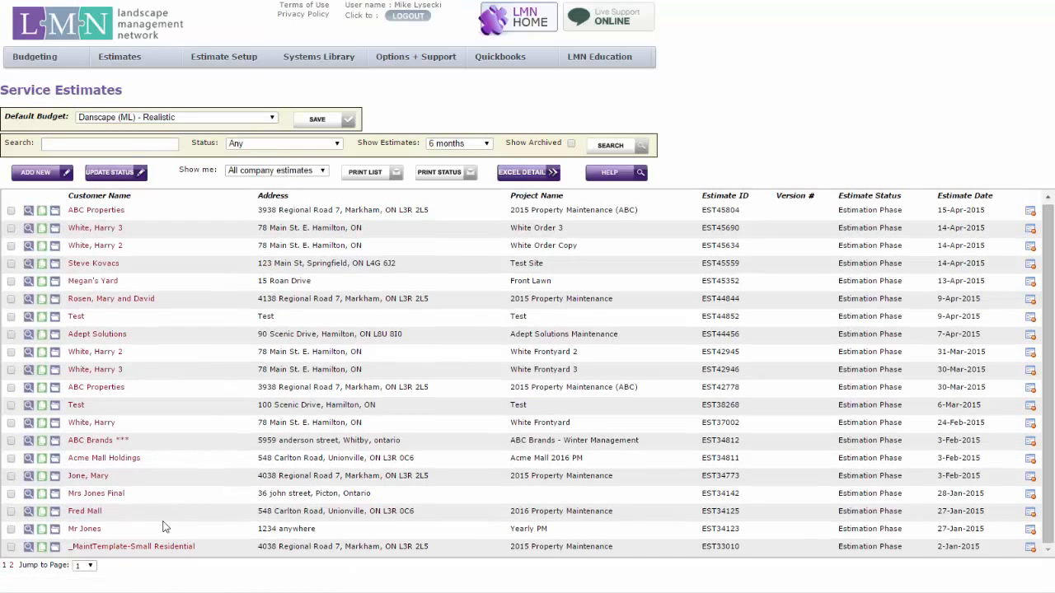
click(145, 547)
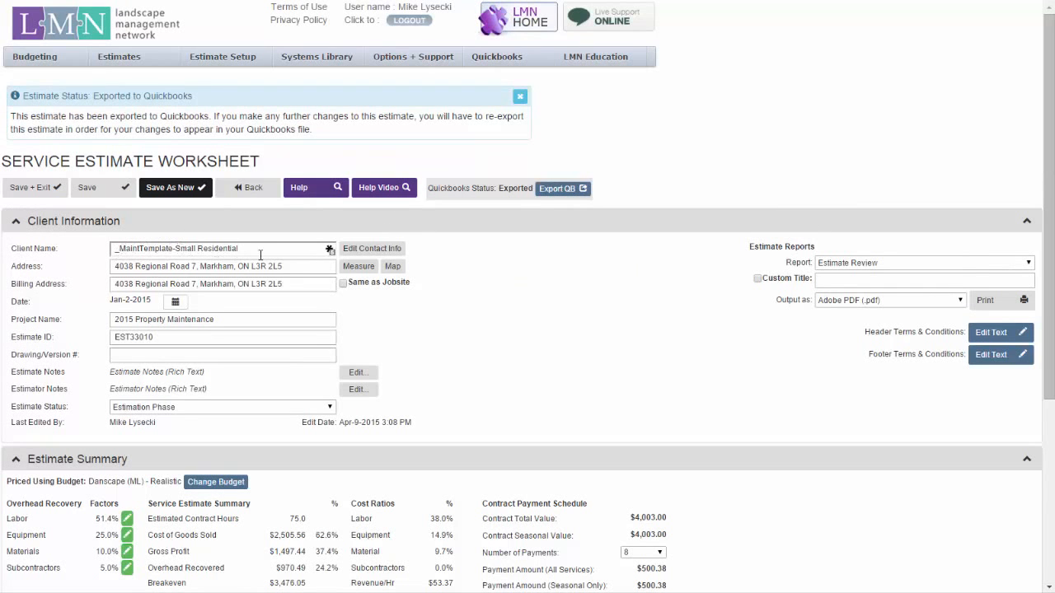
scroll(651, 295, down, 3)
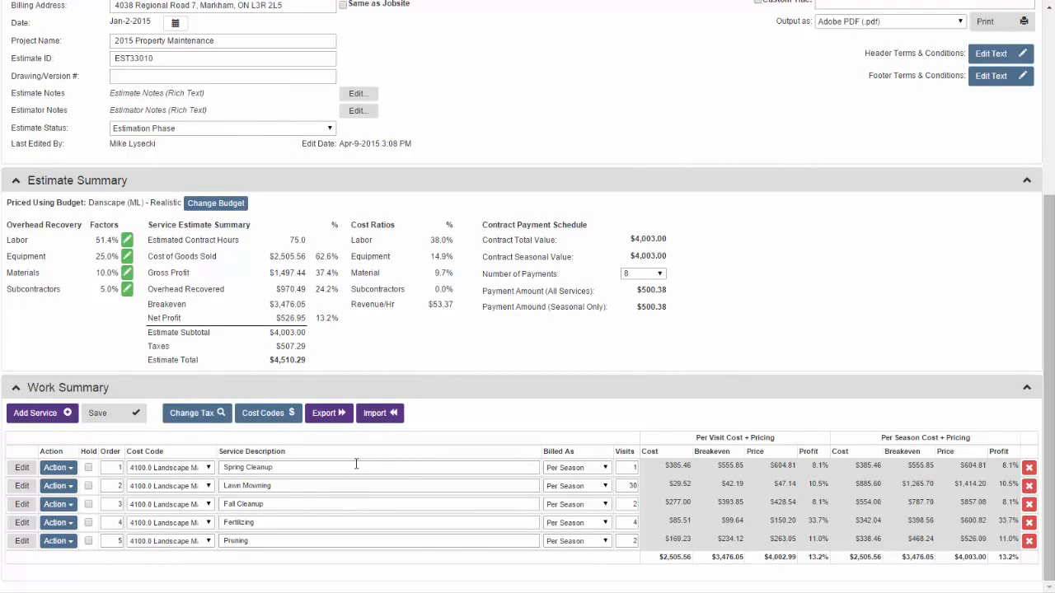
scroll(357, 464, up, 3)
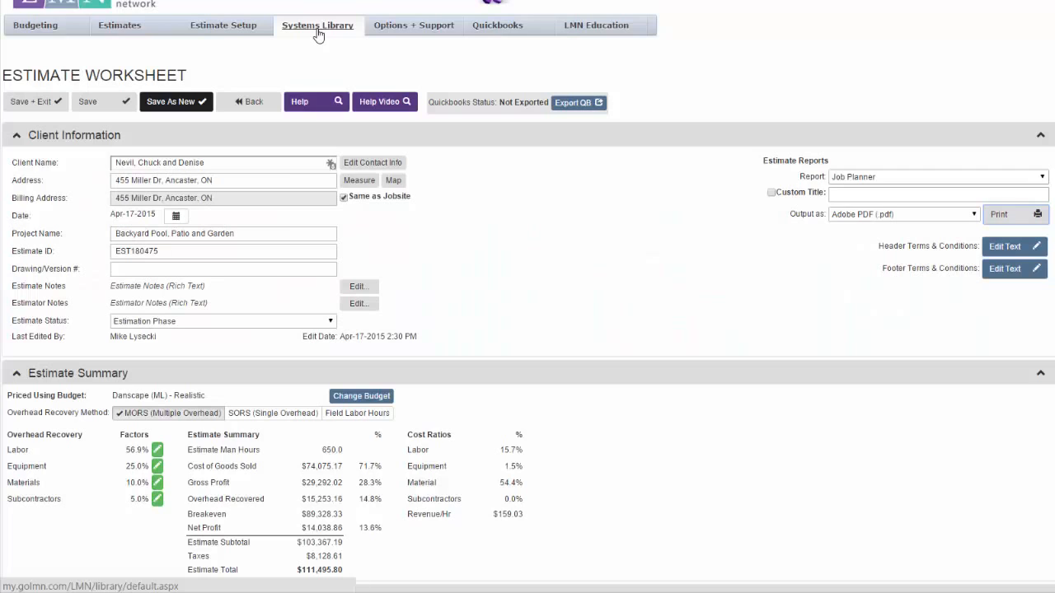
Step: Open the Systems Library and expand the Performance Evaluation documents within the Human Resource Procedures of Administration Systems
click(319, 31)
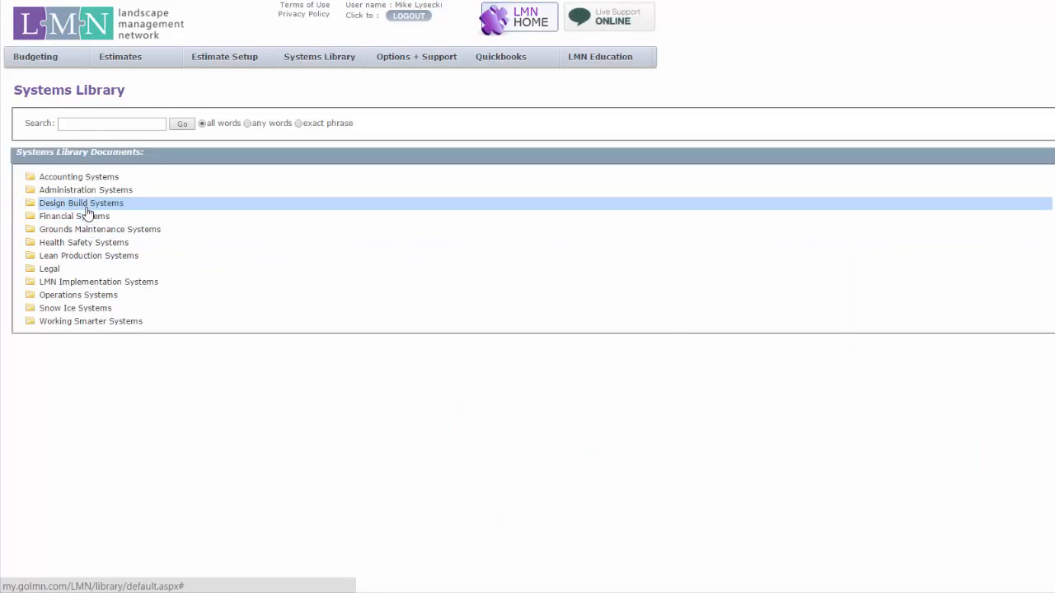
click(88, 193)
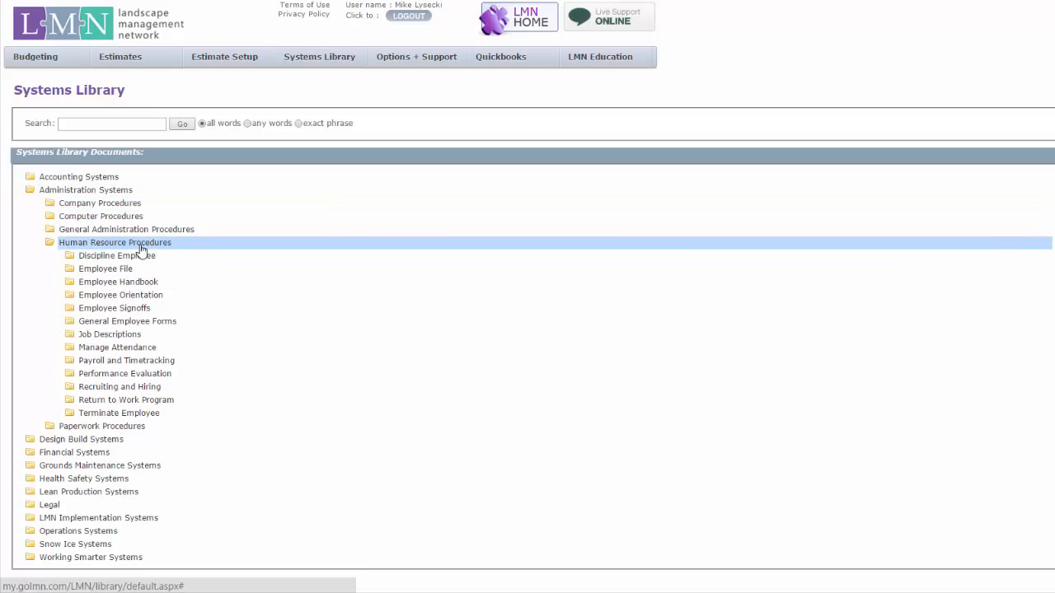
click(118, 375)
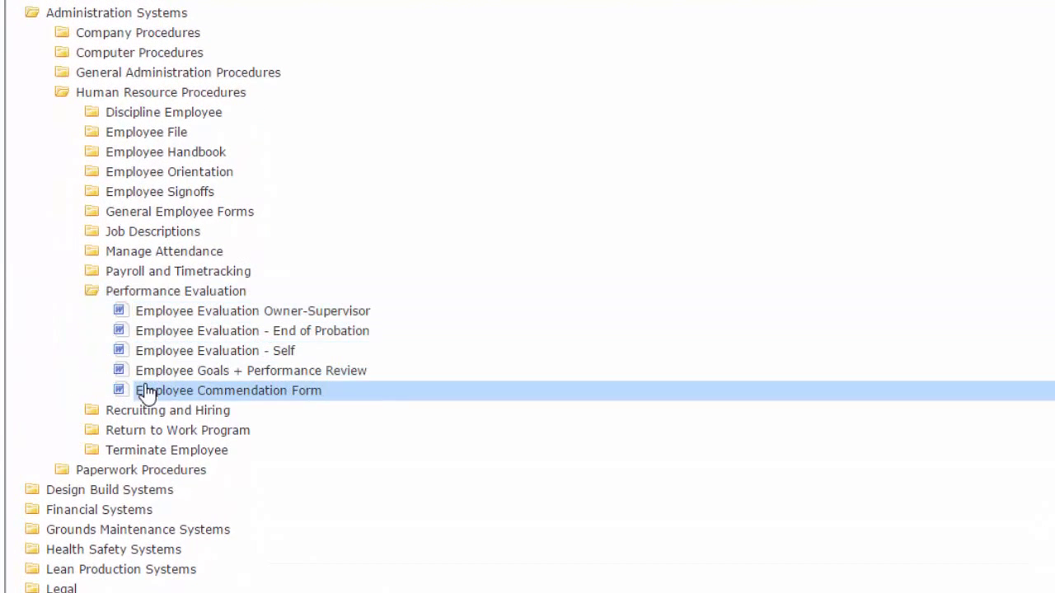
Step: Look through the Recruiting and Hiring forms and the Job Descriptions documents in the Human Resource Procedures
click(170, 412)
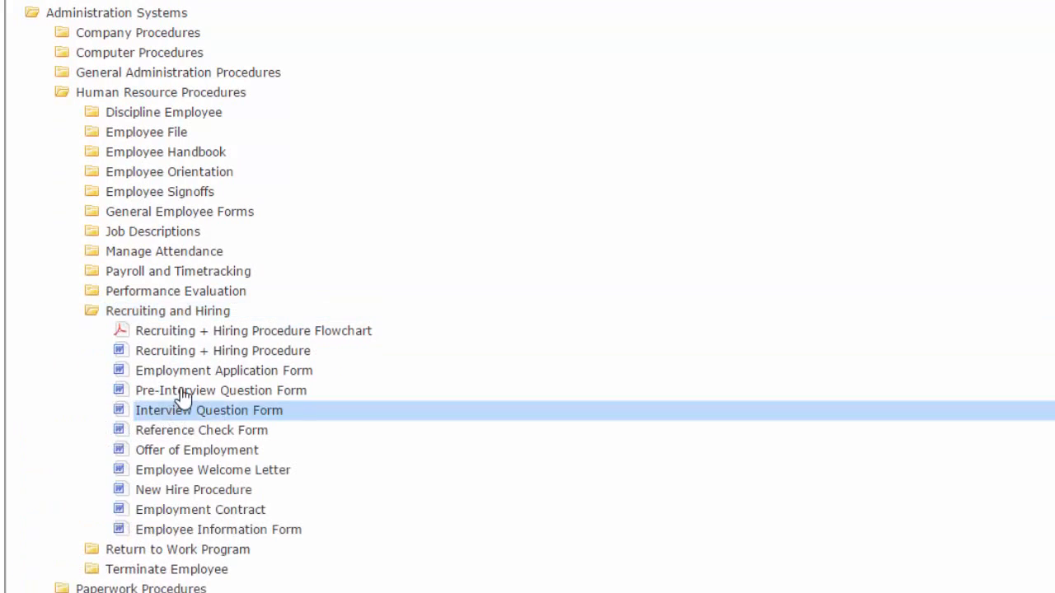
scroll(255, 346, down, 2)
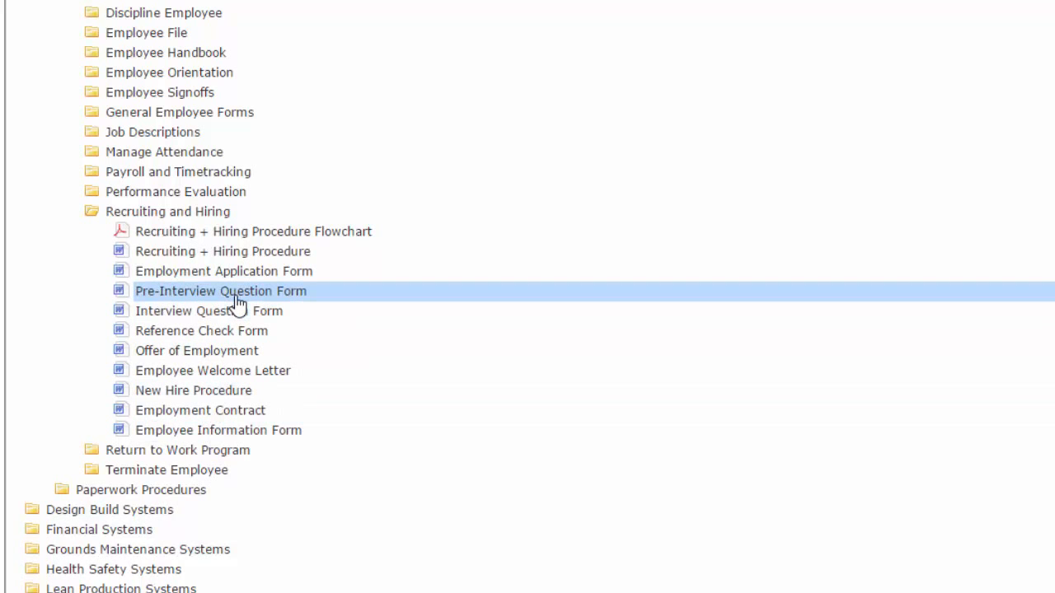
click(189, 132)
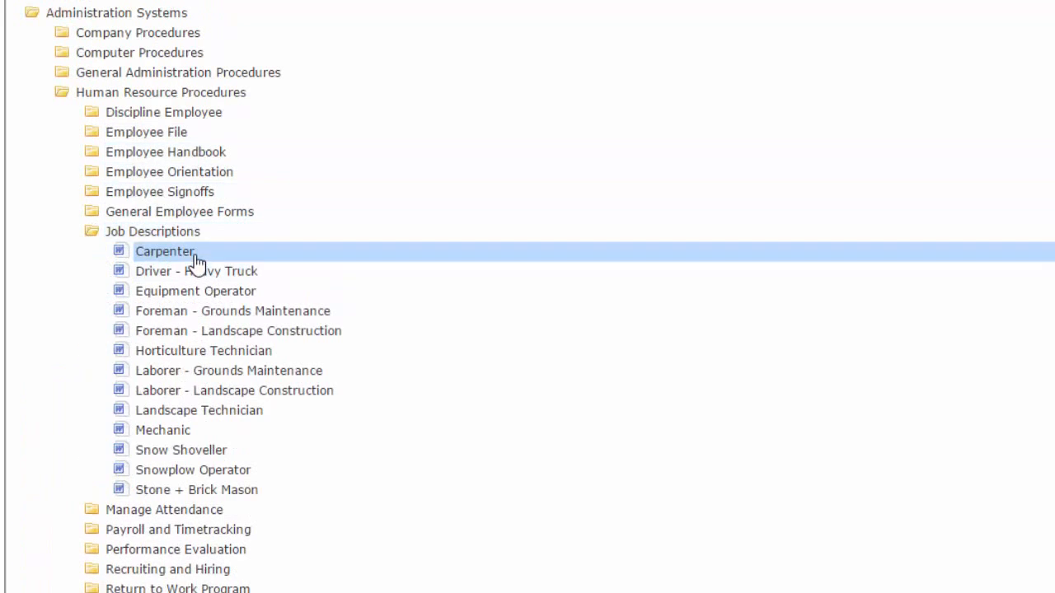